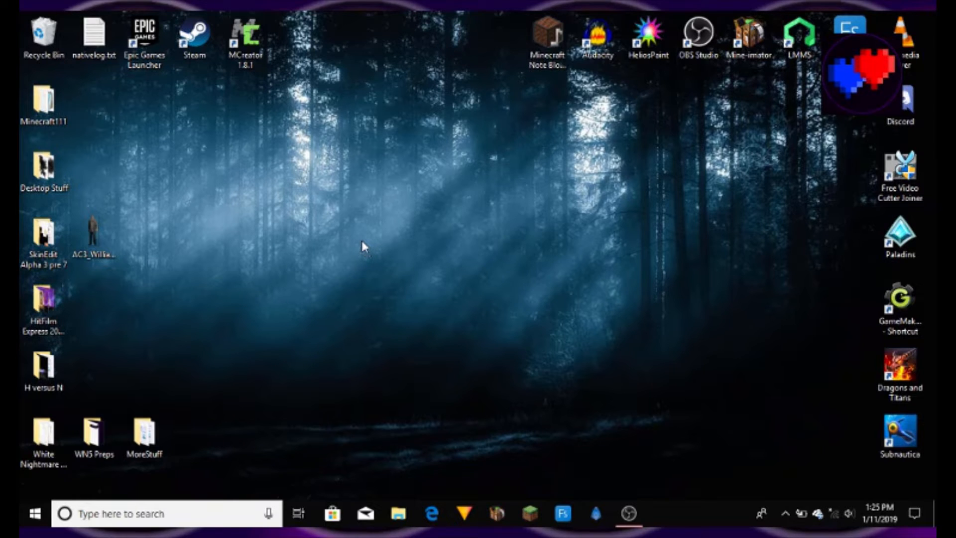
# Open the reference picture AC3_William_Miles.png from the desktop, enlarge its window and move it aside
pyautogui.doubleClick(90, 238)
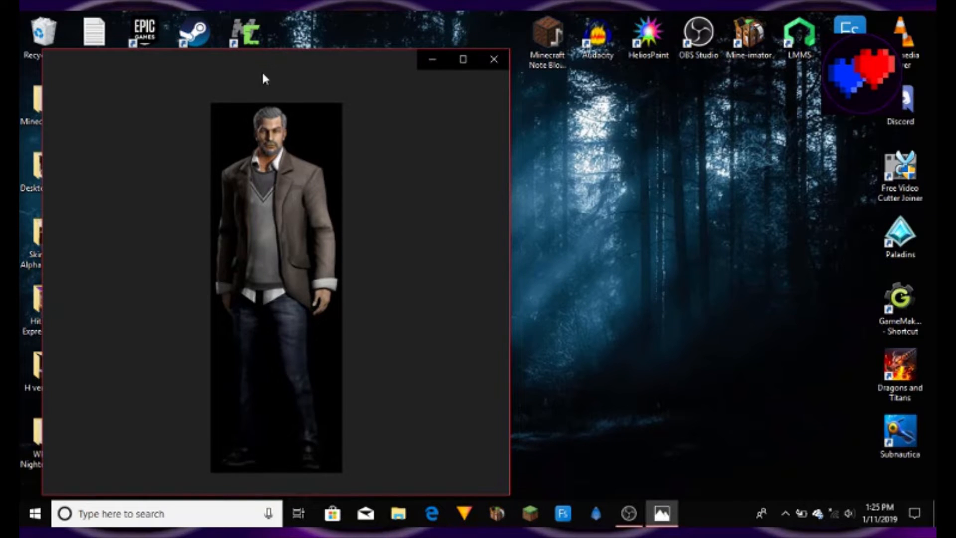
pyautogui.moveTo(269, 63); pyautogui.dragTo(366, 22)
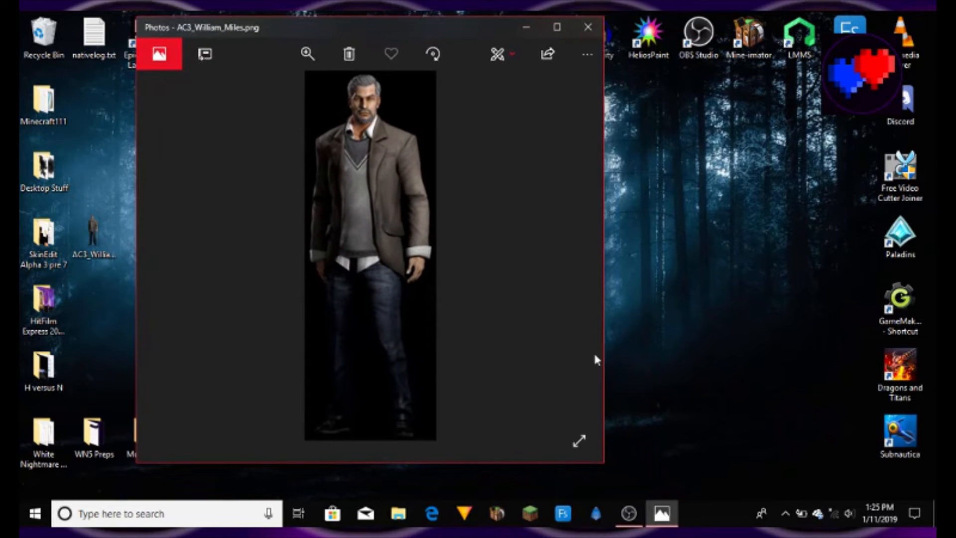
pyautogui.moveTo(605, 464); pyautogui.dragTo(735, 497)
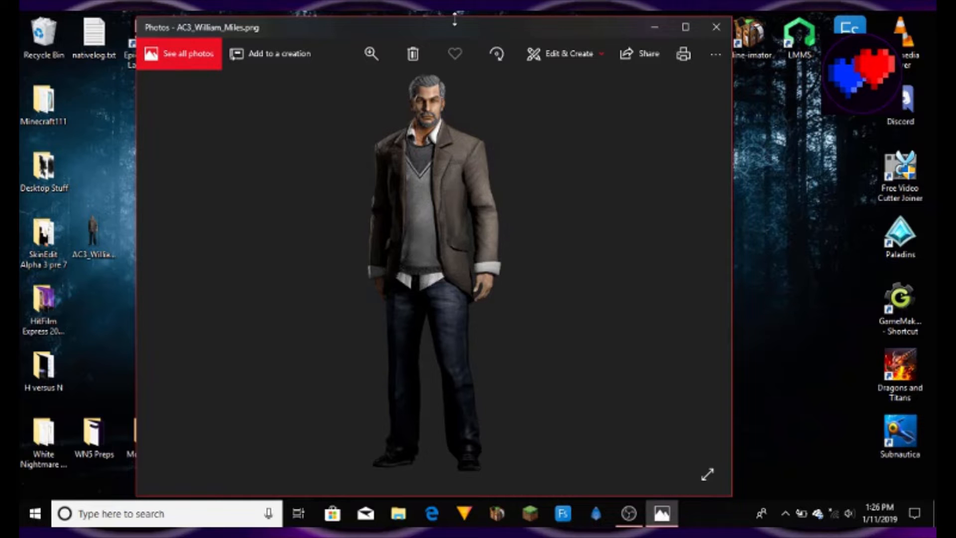
pyautogui.moveTo(452, 25); pyautogui.dragTo(454, 20)
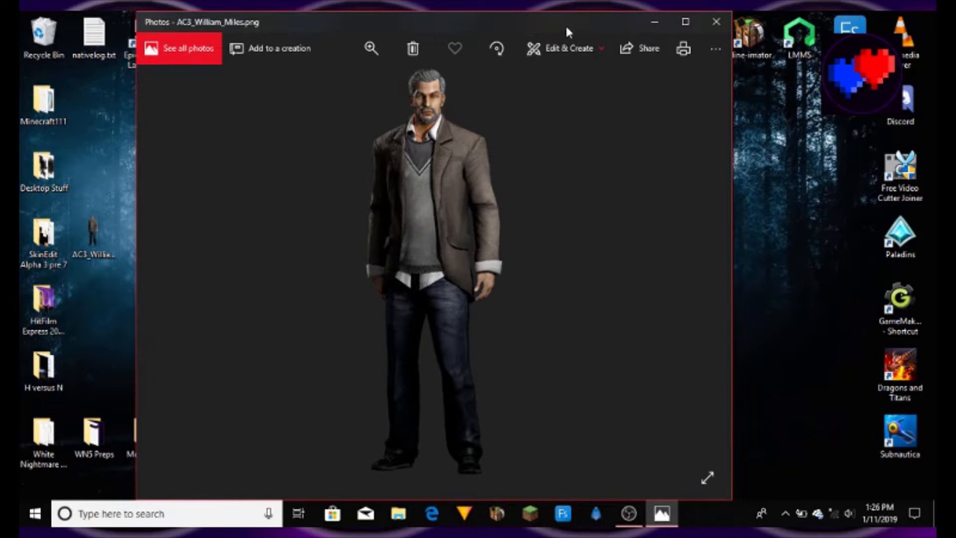
pyautogui.moveTo(566, 23); pyautogui.dragTo(796, 35)
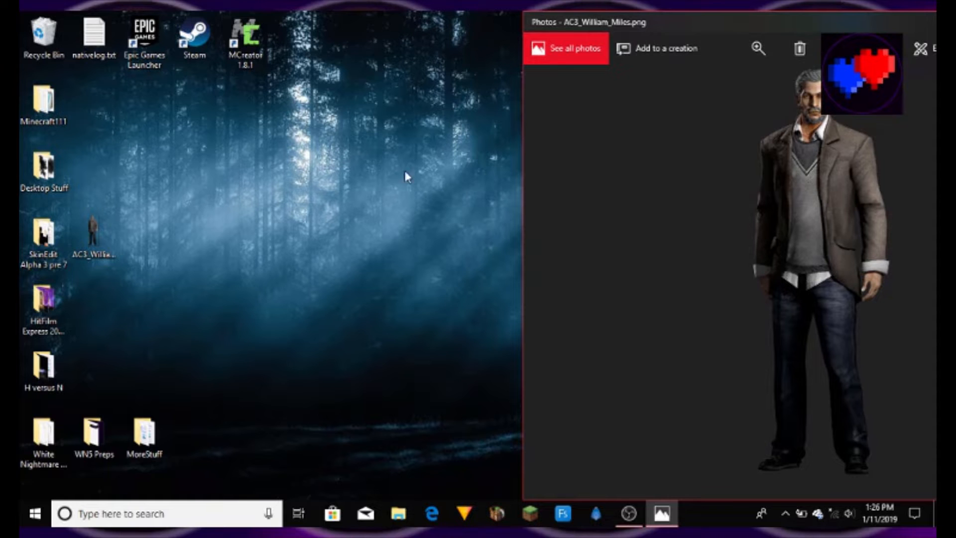
# Launch MCSkinEdit.jar from the SkinEdit Alpha 3 pre 7 folder and close the folder window
pyautogui.doubleClick(44, 239)
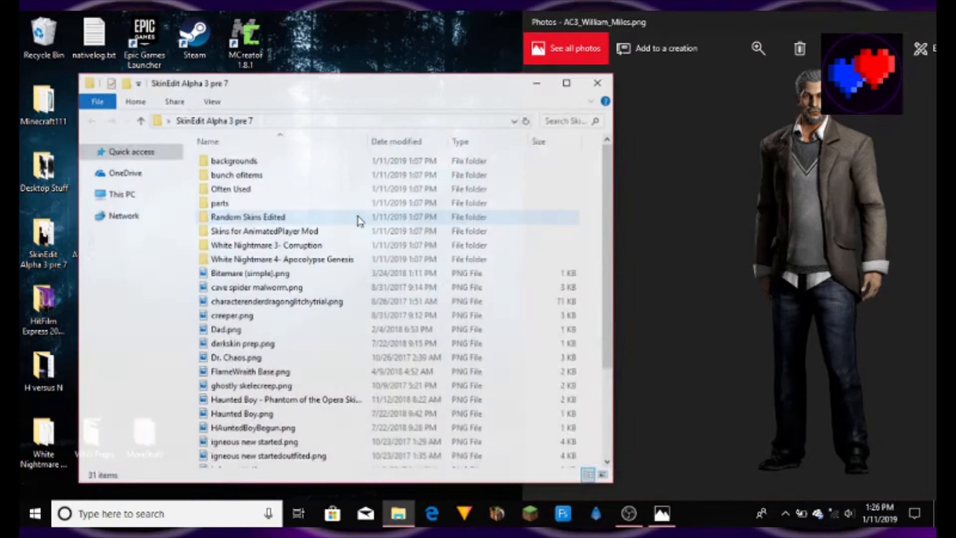
pyautogui.scroll(-3, 311, 374)
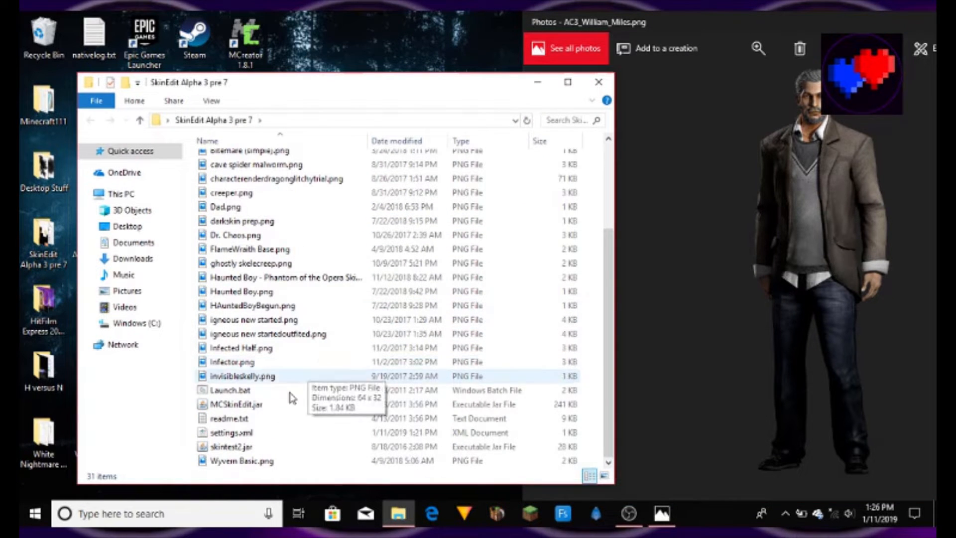
pyautogui.moveTo(327, 85); pyautogui.dragTo(309, 48)
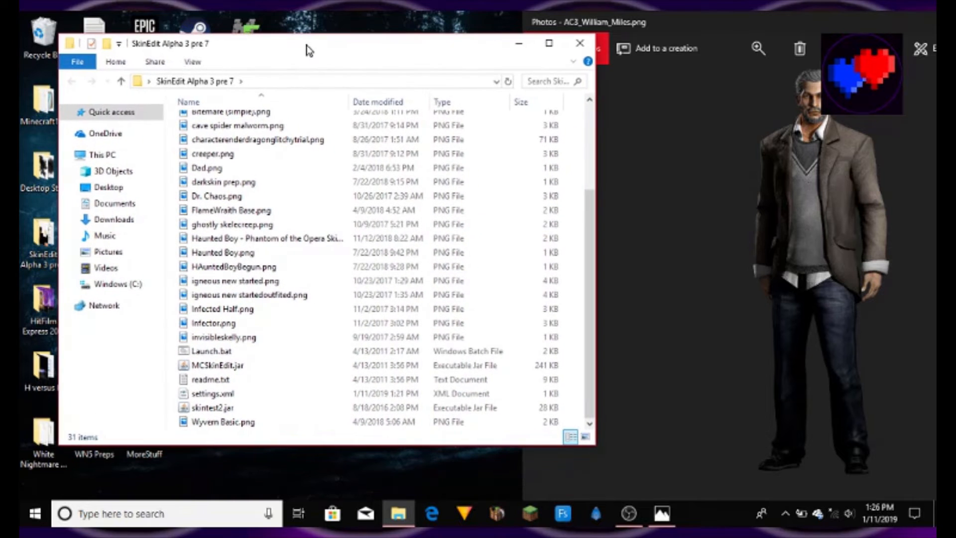
pyautogui.click(217, 369)
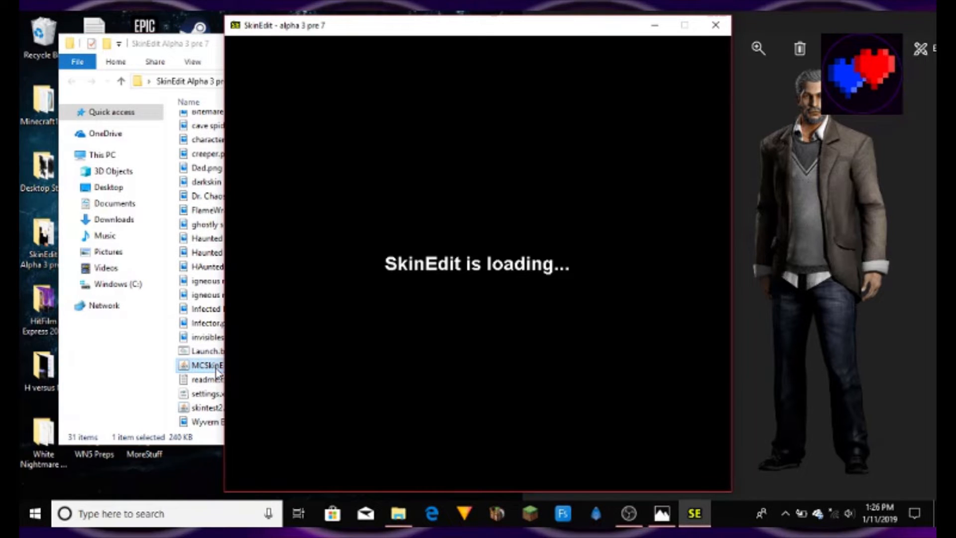
pyautogui.click(216, 369)
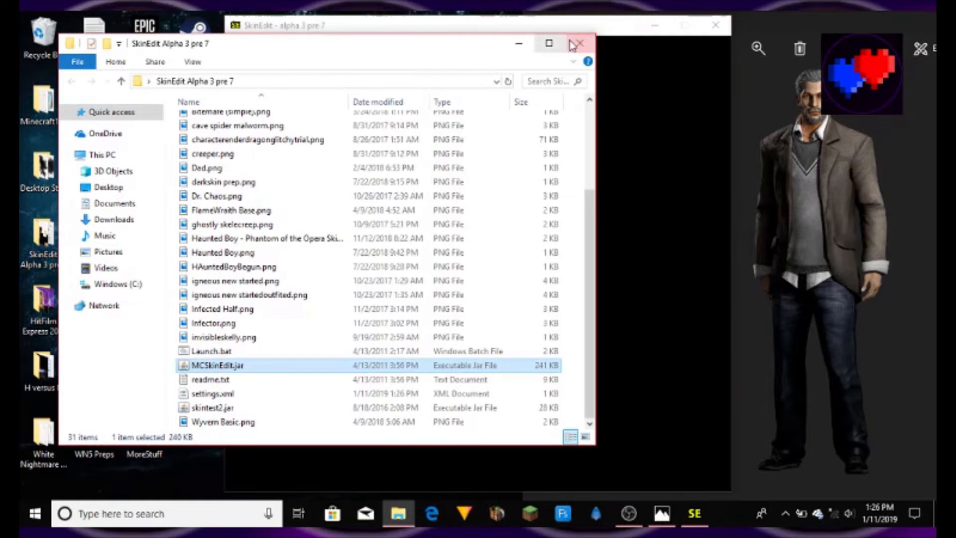
pyautogui.click(583, 45)
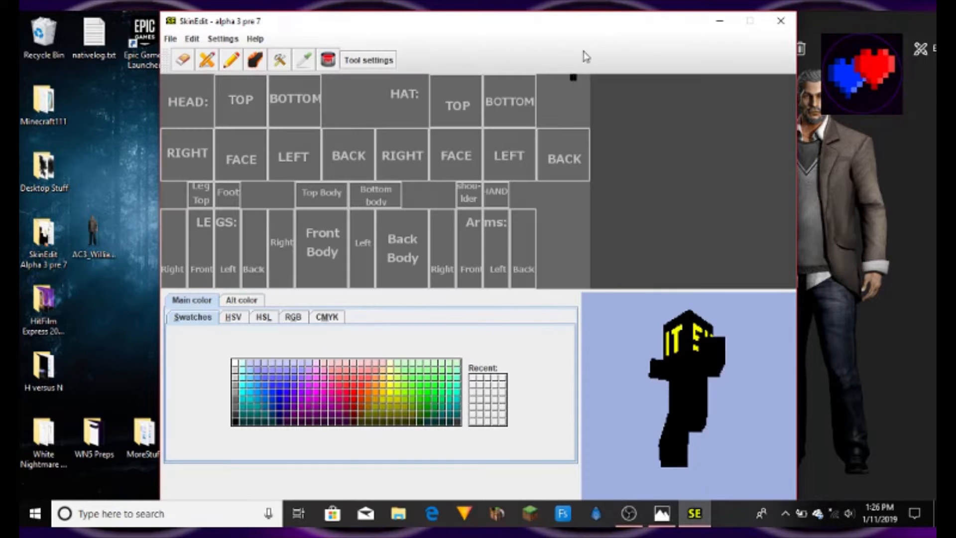
# Arrange the SkinEdit window and the reference picture side by side on the desktop
pyautogui.moveTo(482, 25); pyautogui.dragTo(455, 52)
pyautogui.moveTo(678, 22); pyautogui.dragTo(106, 37)
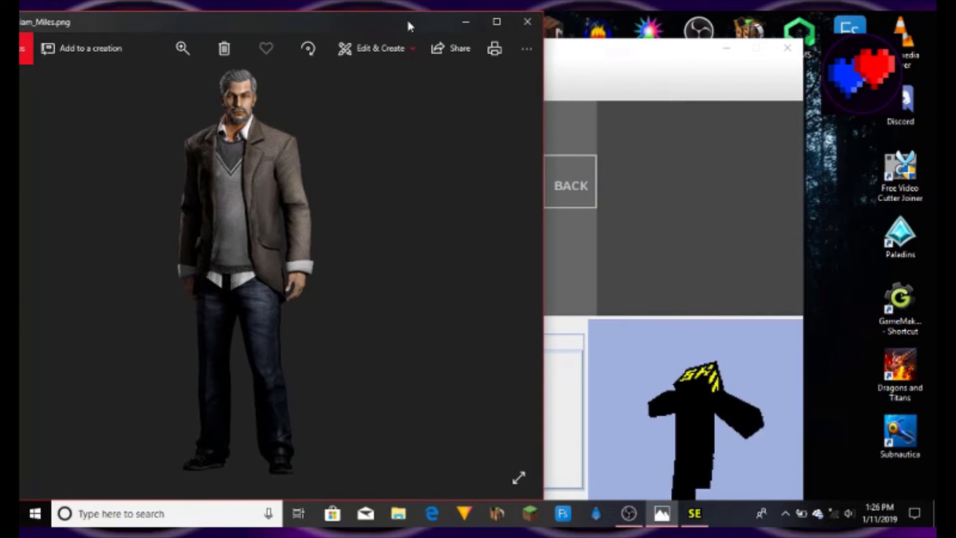
pyautogui.moveTo(406, 18); pyautogui.dragTo(290, 27)
pyautogui.moveTo(512, 52); pyautogui.dragTo(653, 37)
pyautogui.moveTo(563, 25)
pyautogui.mouseDown()
pyautogui.moveTo(579, 24)
pyautogui.moveTo(552, 18)
pyautogui.mouseUp()
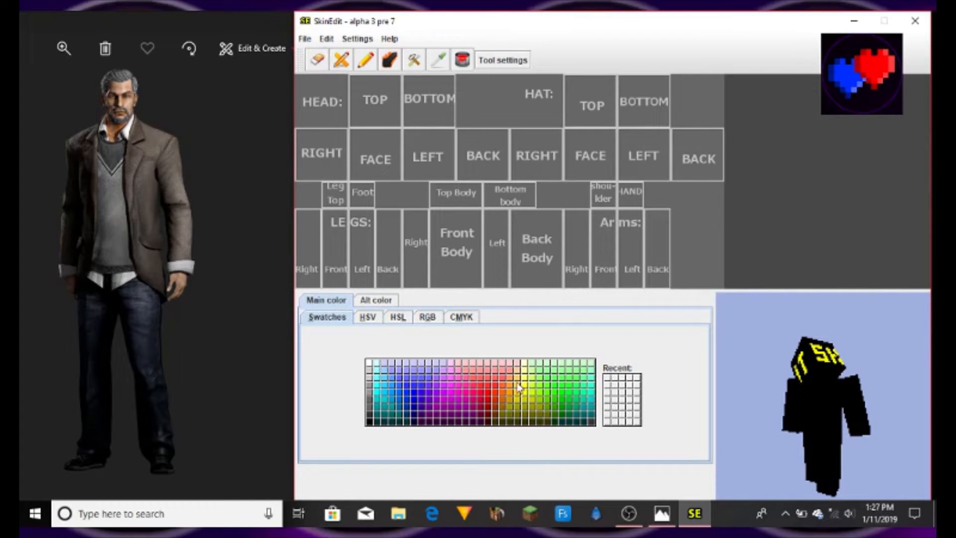
# Widen the reference picture's window and reposition it so the whole figure shows beside the SkinEdit window
pyautogui.doubleClick(175, 25)
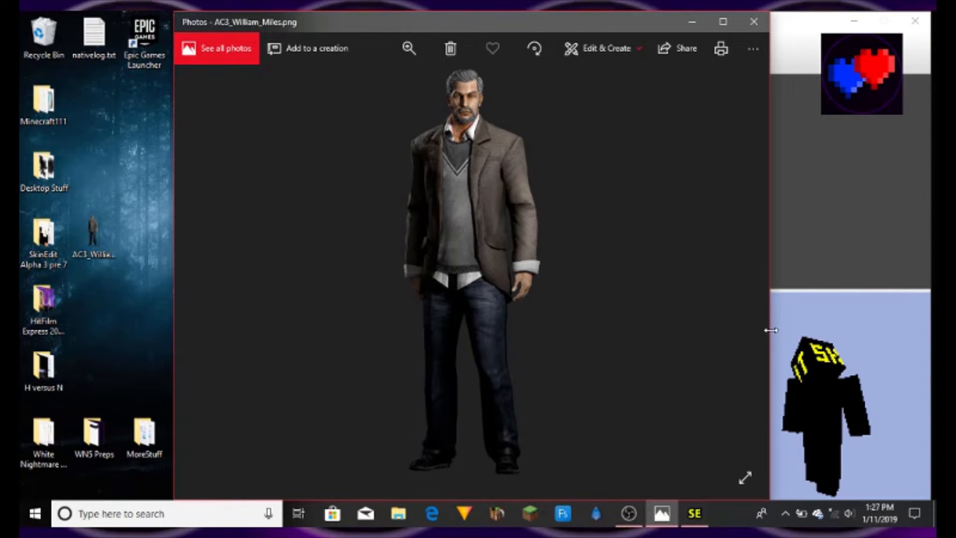
pyautogui.moveTo(769, 329); pyautogui.dragTo(896, 324)
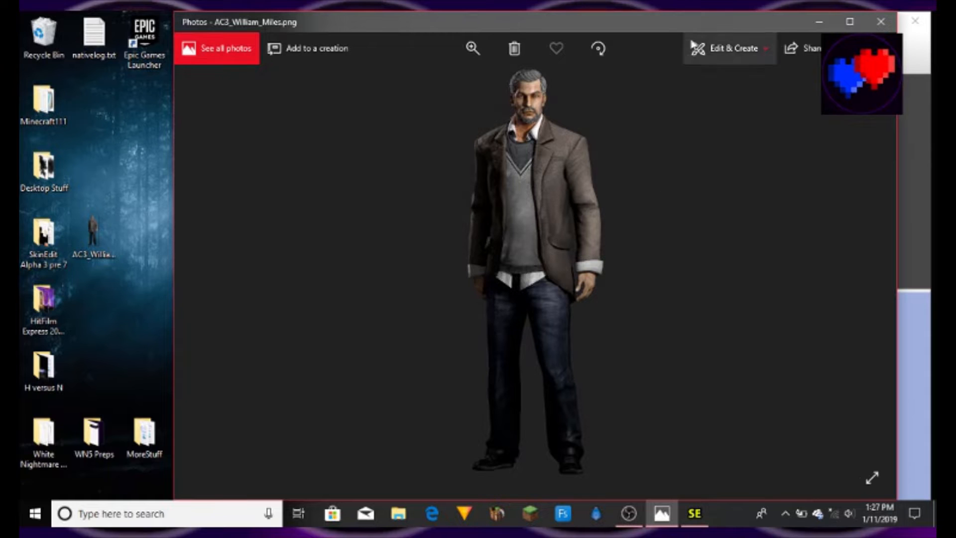
pyautogui.moveTo(694, 23); pyautogui.dragTo(618, 32)
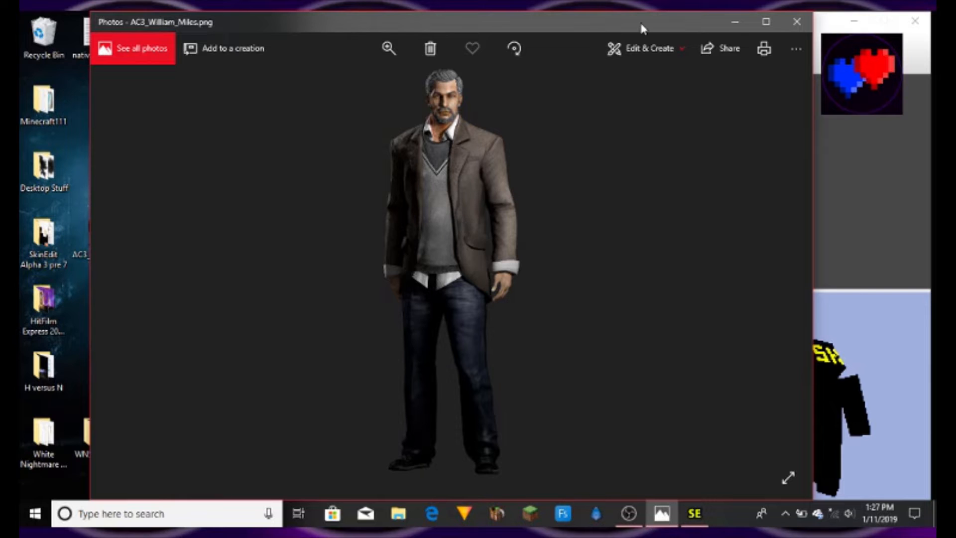
pyautogui.moveTo(642, 29); pyautogui.dragTo(319, 30)
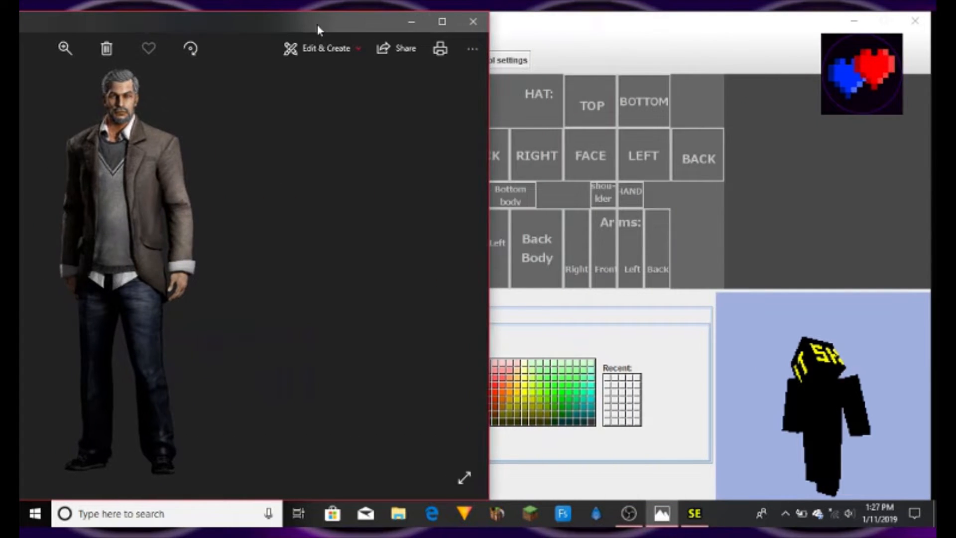
pyautogui.click(550, 28)
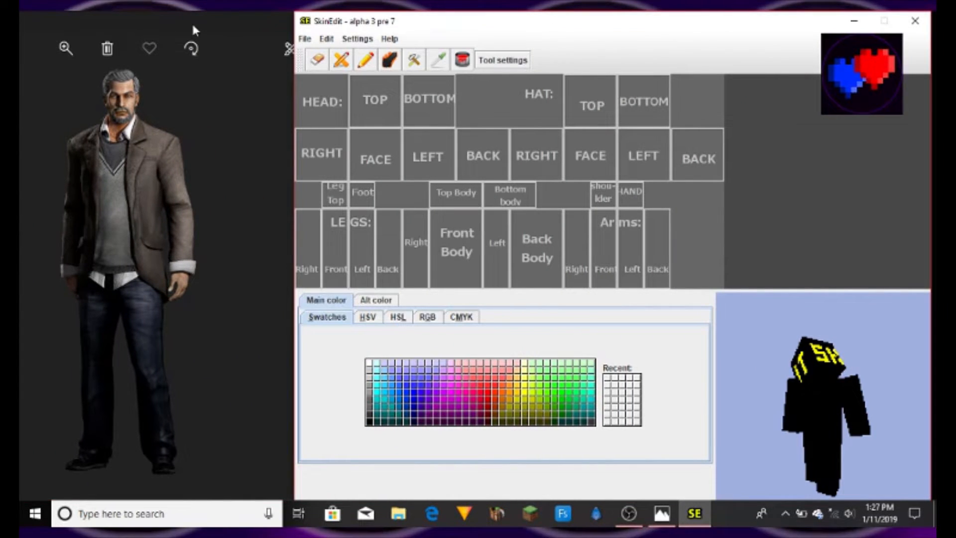
pyautogui.moveTo(192, 28); pyautogui.dragTo(217, 28)
pyautogui.click(596, 41)
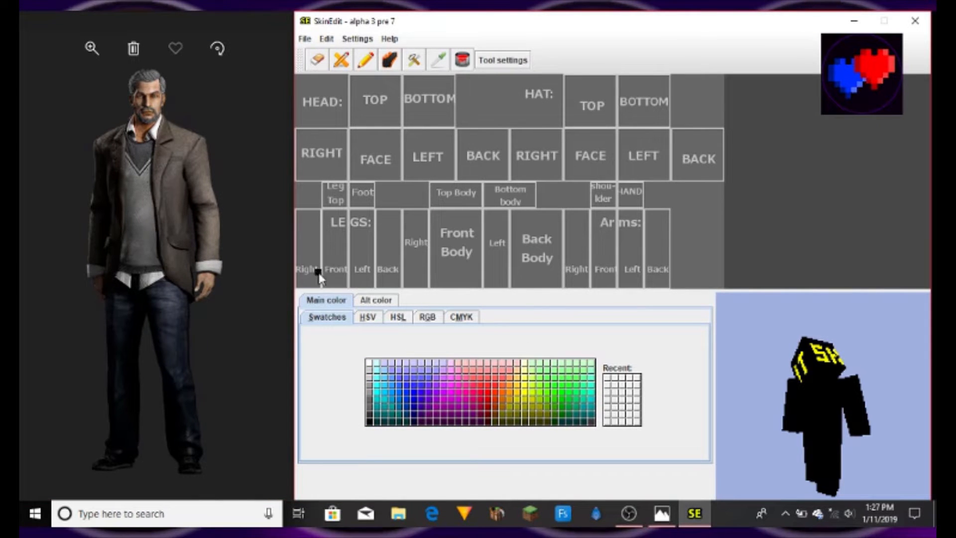
# Choose the Pencil with a light orange skin tone as main color, and shift the SkinEdit window closer to the reference figure
pyautogui.click(366, 59)
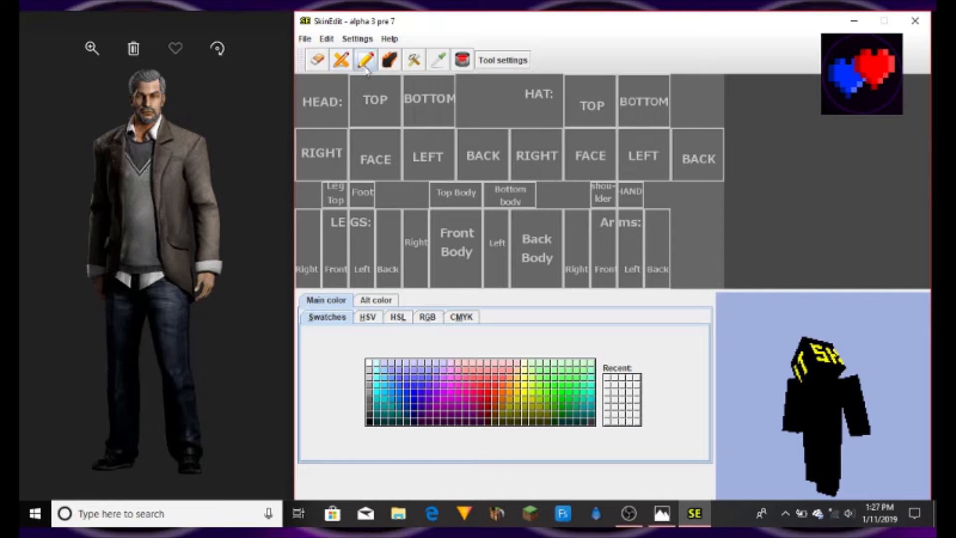
pyautogui.click(510, 379)
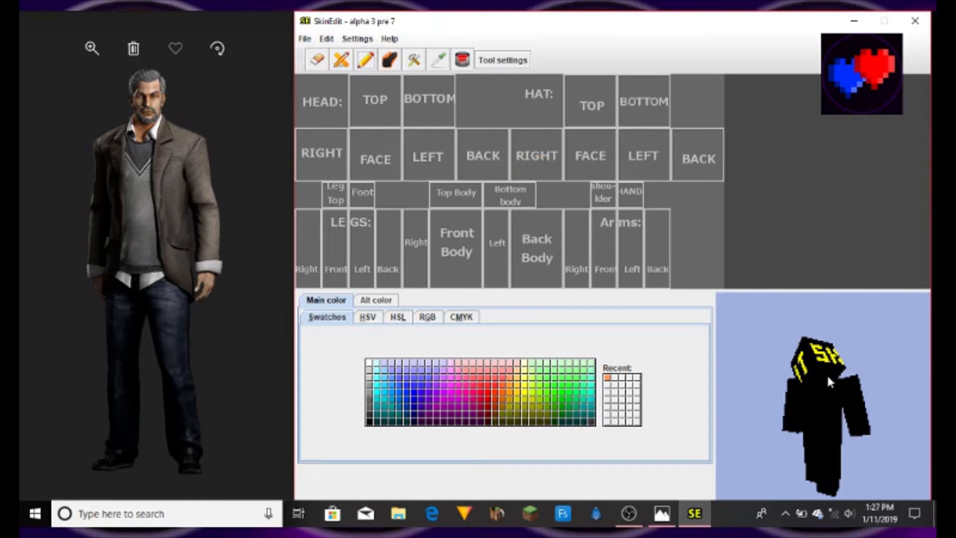
pyautogui.moveTo(828, 381); pyautogui.dragTo(809, 396)
pyautogui.moveTo(750, 27); pyautogui.dragTo(701, 25)
pyautogui.moveTo(821, 366); pyautogui.dragTo(826, 420)
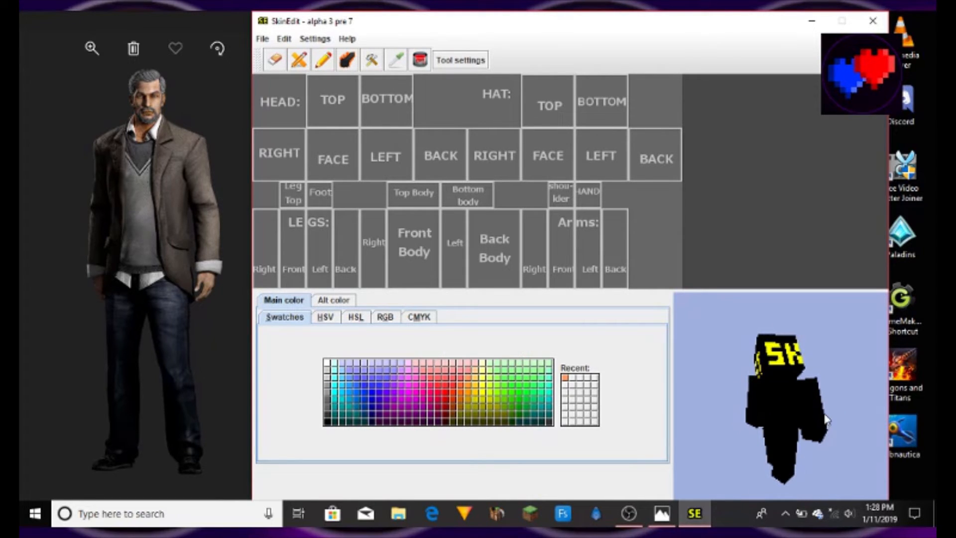
# Outline the head's face area in light orange along its four edges
pyautogui.click(312, 131)
pyautogui.moveTo(339, 133); pyautogui.dragTo(359, 132)
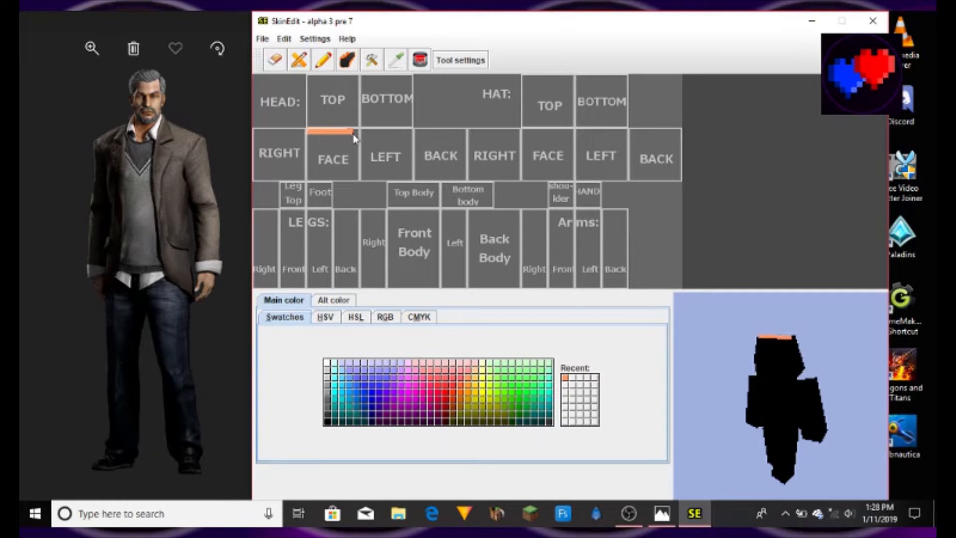
pyautogui.moveTo(760, 348)
pyautogui.mouseDown()
pyautogui.moveTo(783, 414)
pyautogui.moveTo(821, 375)
pyautogui.moveTo(712, 373)
pyautogui.mouseUp()
pyautogui.moveTo(809, 403)
pyautogui.mouseDown()
pyautogui.moveTo(778, 383)
pyautogui.moveTo(812, 400)
pyautogui.mouseUp()
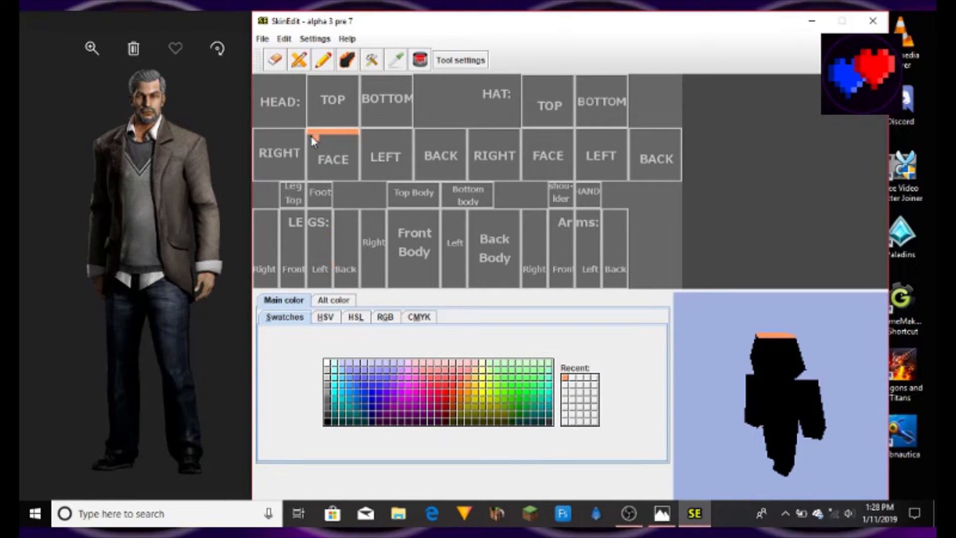
pyautogui.moveTo(313, 163)
pyautogui.mouseDown()
pyautogui.moveTo(313, 178)
pyautogui.moveTo(354, 179)
pyautogui.moveTo(356, 144)
pyautogui.mouseUp()
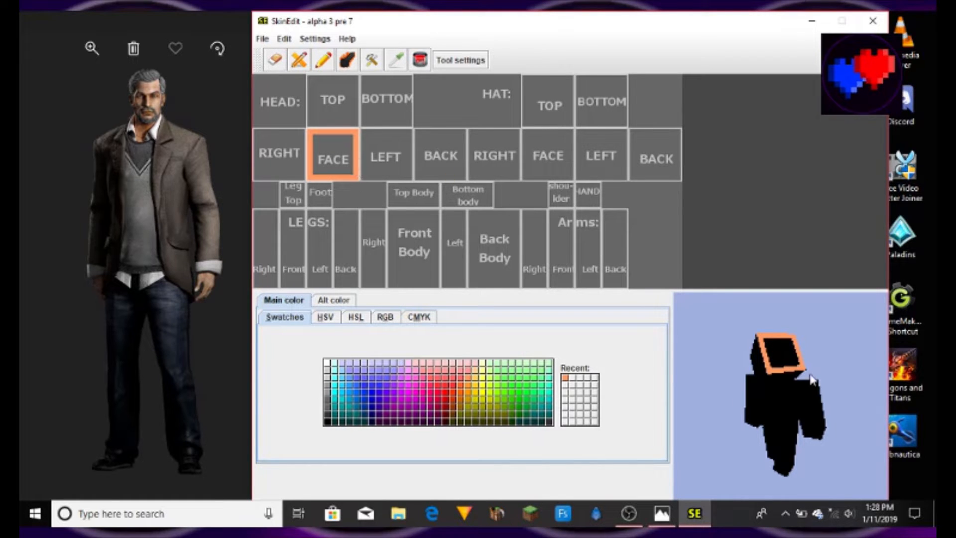
pyautogui.moveTo(810, 379); pyautogui.dragTo(787, 390)
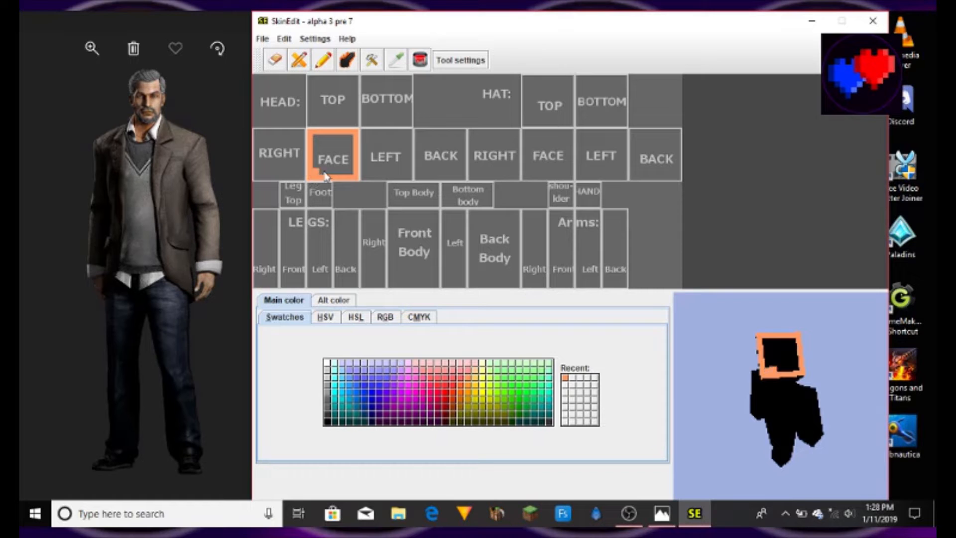
# Outline and fill the head's face, top, left, bottom, back and right areas with the light orange skin tone
pyautogui.moveTo(325, 176)
pyautogui.mouseDown()
pyautogui.moveTo(356, 177)
pyautogui.moveTo(349, 136)
pyautogui.moveTo(316, 146)
pyautogui.moveTo(347, 156)
pyautogui.moveTo(320, 159)
pyautogui.moveTo(330, 149)
pyautogui.moveTo(343, 165)
pyautogui.moveTo(407, 162)
pyautogui.moveTo(323, 64)
pyautogui.mouseUp()
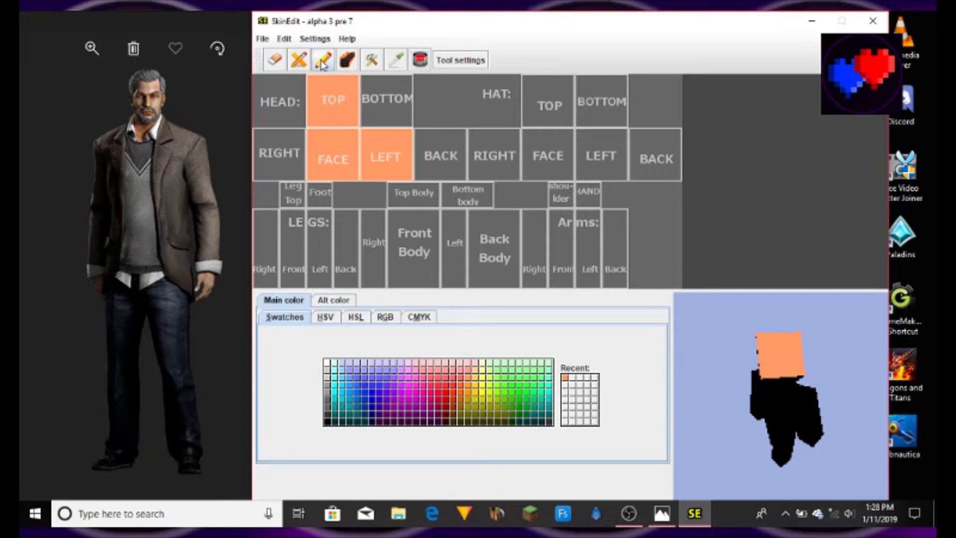
pyautogui.click(323, 64)
pyautogui.moveTo(410, 77)
pyautogui.mouseDown()
pyautogui.moveTo(408, 116)
pyautogui.moveTo(463, 164)
pyautogui.moveTo(417, 177)
pyautogui.mouseUp()
pyautogui.click(420, 60)
pyautogui.click(389, 102)
pyautogui.click(439, 154)
pyautogui.moveTo(303, 132); pyautogui.dragTo(256, 131)
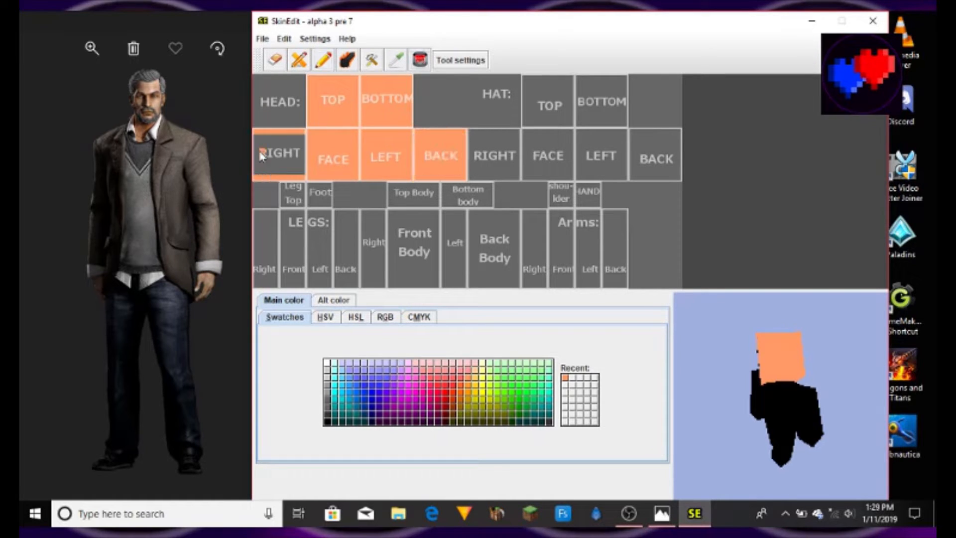
pyautogui.click(260, 155)
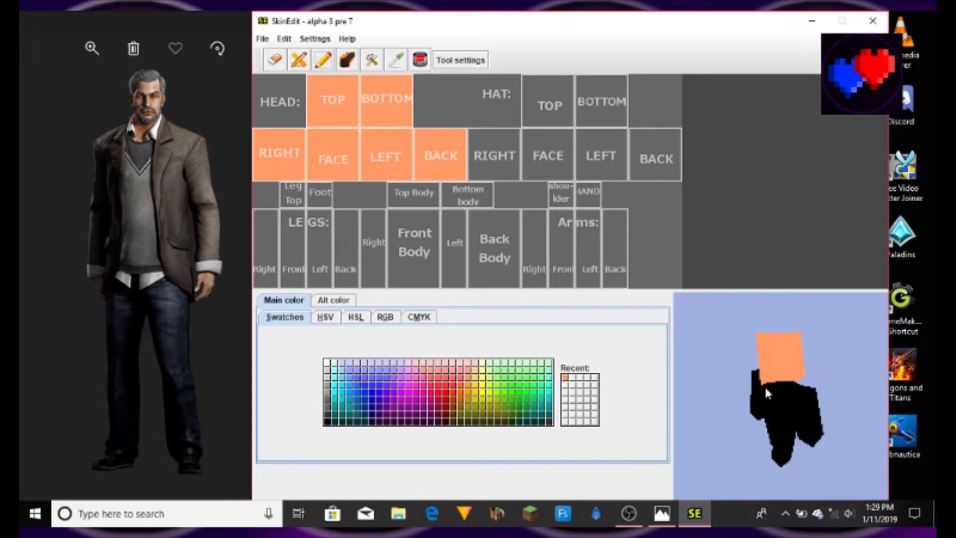
# Paint the hands in light orange across the lower ends of the arms' right, front, left and back areas
pyautogui.moveTo(764, 385)
pyautogui.mouseDown()
pyautogui.moveTo(711, 363)
pyautogui.moveTo(615, 404)
pyautogui.moveTo(739, 354)
pyautogui.moveTo(835, 380)
pyautogui.moveTo(799, 348)
pyautogui.moveTo(726, 373)
pyautogui.moveTo(732, 384)
pyautogui.moveTo(772, 376)
pyautogui.mouseUp()
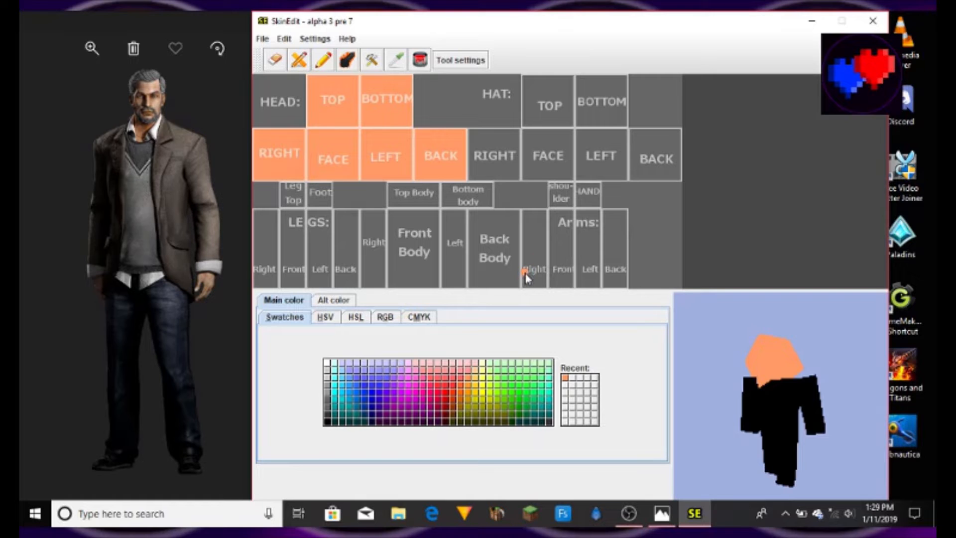
pyautogui.moveTo(525, 273); pyautogui.dragTo(588, 273)
pyautogui.moveTo(770, 392)
pyautogui.mouseDown()
pyautogui.moveTo(795, 370)
pyautogui.moveTo(866, 391)
pyautogui.mouseUp()
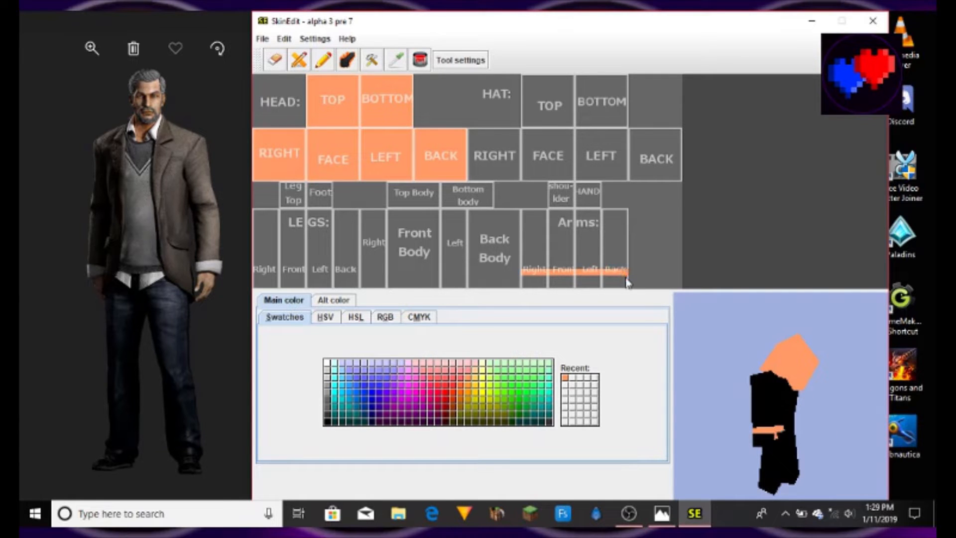
pyautogui.moveTo(626, 278)
pyautogui.mouseDown()
pyautogui.moveTo(527, 283)
pyautogui.moveTo(618, 282)
pyautogui.mouseUp()
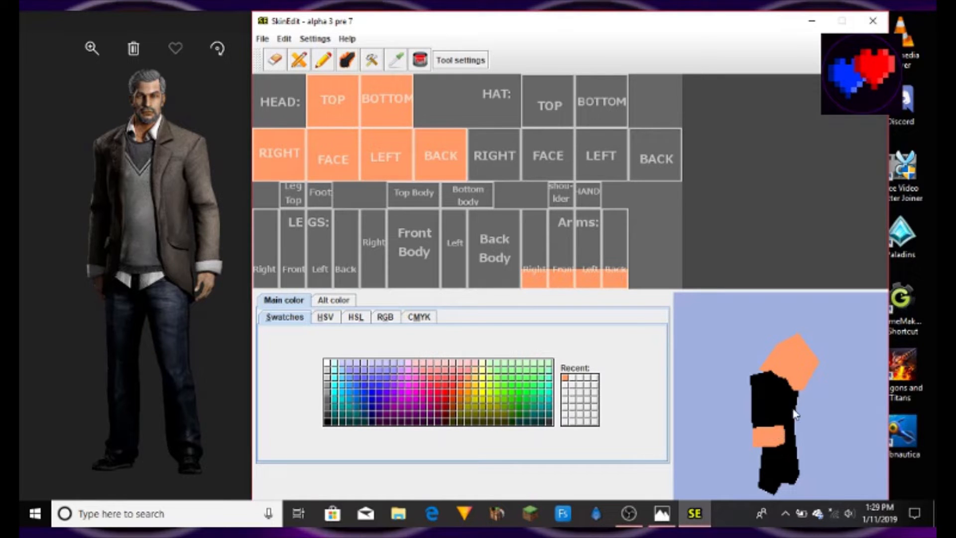
pyautogui.moveTo(795, 415); pyautogui.dragTo(698, 410)
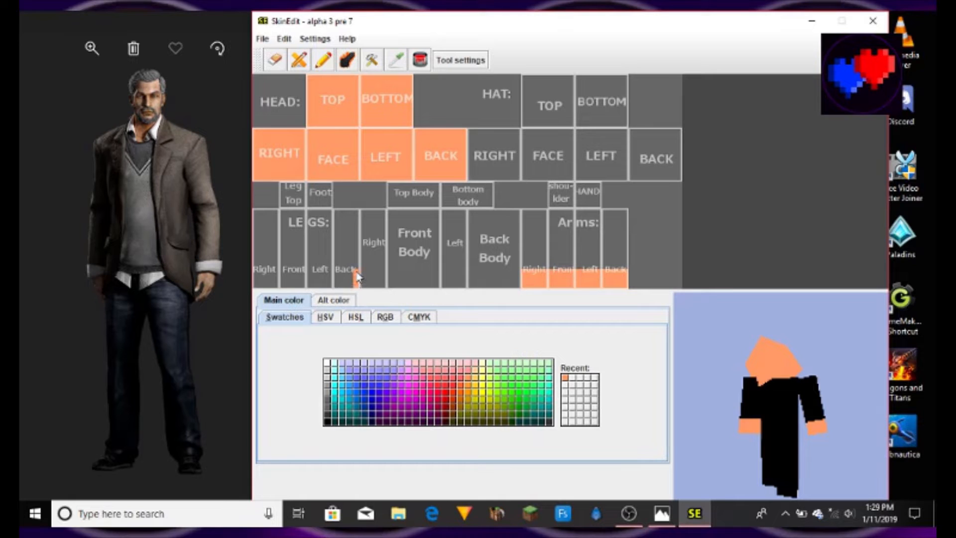
# Outline a band across the lower ends of all four leg sides and fill it with light orange for the feet
pyautogui.moveTo(299, 269)
pyautogui.mouseDown()
pyautogui.moveTo(255, 269)
pyautogui.moveTo(254, 288)
pyautogui.moveTo(352, 287)
pyautogui.mouseUp()
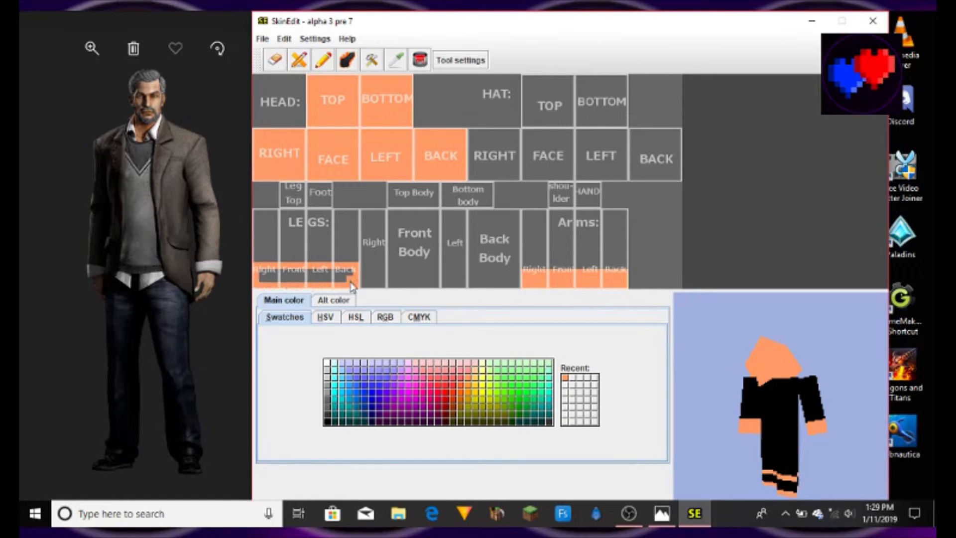
pyautogui.click(419, 62)
pyautogui.click(309, 275)
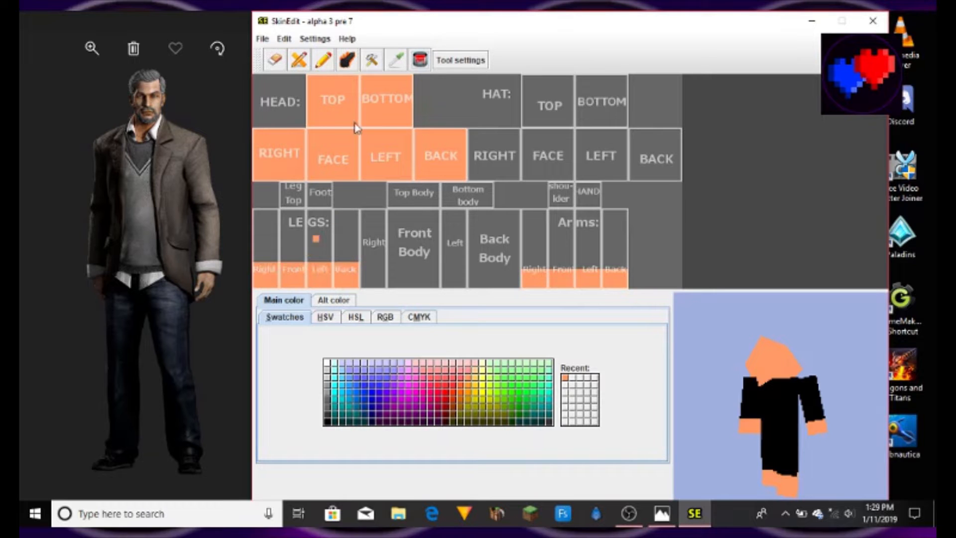
# Paint the arms' hand area and the legs' foot area in the light orange skin tone
pyautogui.click(319, 64)
pyautogui.moveTo(769, 354)
pyautogui.mouseDown()
pyautogui.moveTo(782, 388)
pyautogui.moveTo(802, 391)
pyautogui.moveTo(823, 377)
pyautogui.moveTo(856, 308)
pyautogui.moveTo(776, 314)
pyautogui.moveTo(770, 329)
pyautogui.moveTo(770, 318)
pyautogui.mouseUp()
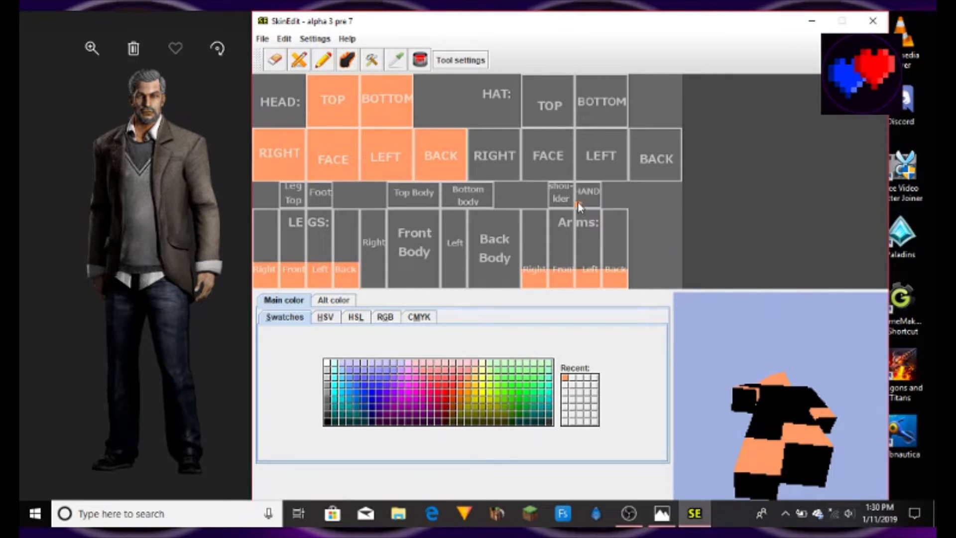
pyautogui.moveTo(593, 208)
pyautogui.mouseDown()
pyautogui.moveTo(599, 187)
pyautogui.moveTo(580, 189)
pyautogui.moveTo(596, 200)
pyautogui.mouseUp()
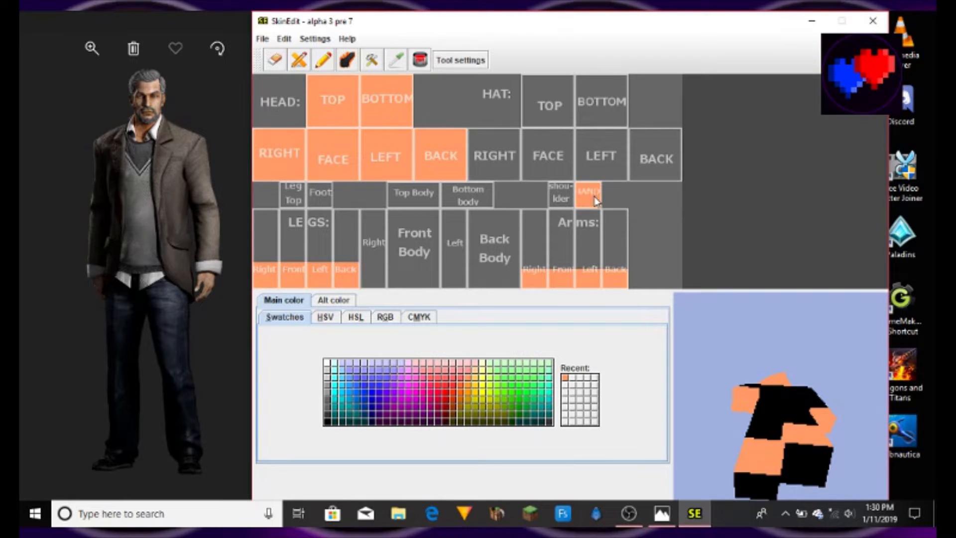
pyautogui.moveTo(313, 209)
pyautogui.mouseDown()
pyautogui.moveTo(331, 204)
pyautogui.moveTo(321, 186)
pyautogui.moveTo(318, 206)
pyautogui.moveTo(322, 194)
pyautogui.mouseUp()
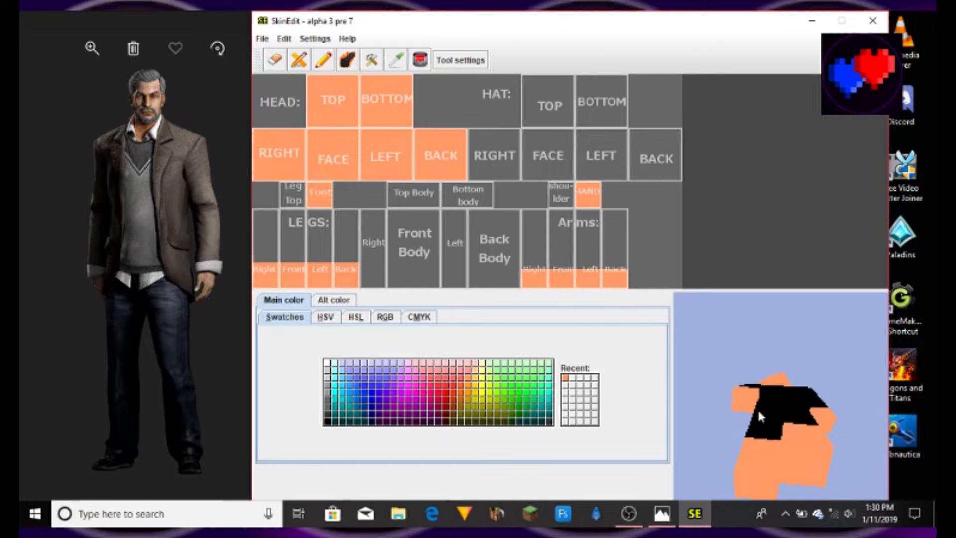
pyautogui.moveTo(758, 408)
pyautogui.mouseDown()
pyautogui.moveTo(800, 466)
pyautogui.moveTo(801, 386)
pyautogui.moveTo(770, 377)
pyautogui.moveTo(794, 459)
pyautogui.moveTo(790, 386)
pyautogui.moveTo(794, 399)
pyautogui.mouseUp()
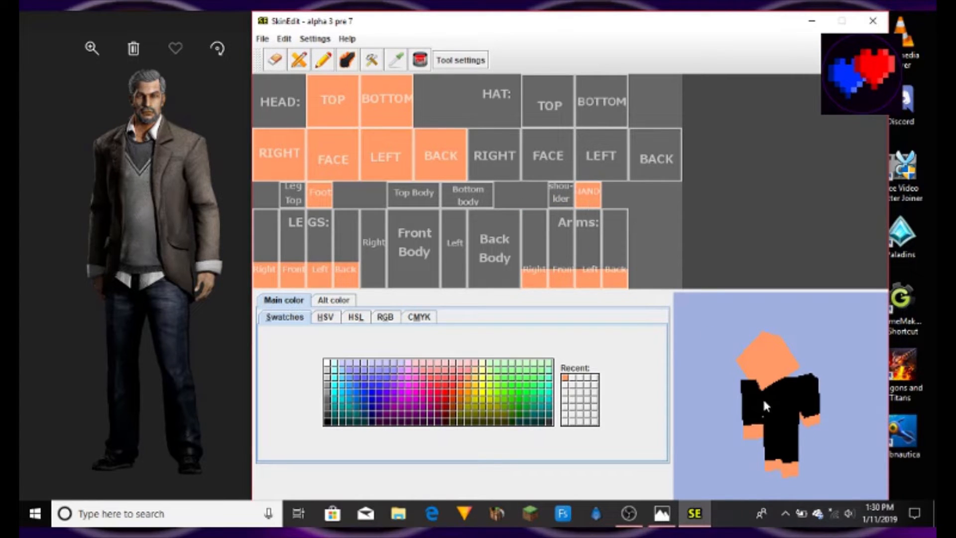
pyautogui.moveTo(763, 397); pyautogui.dragTo(806, 399)
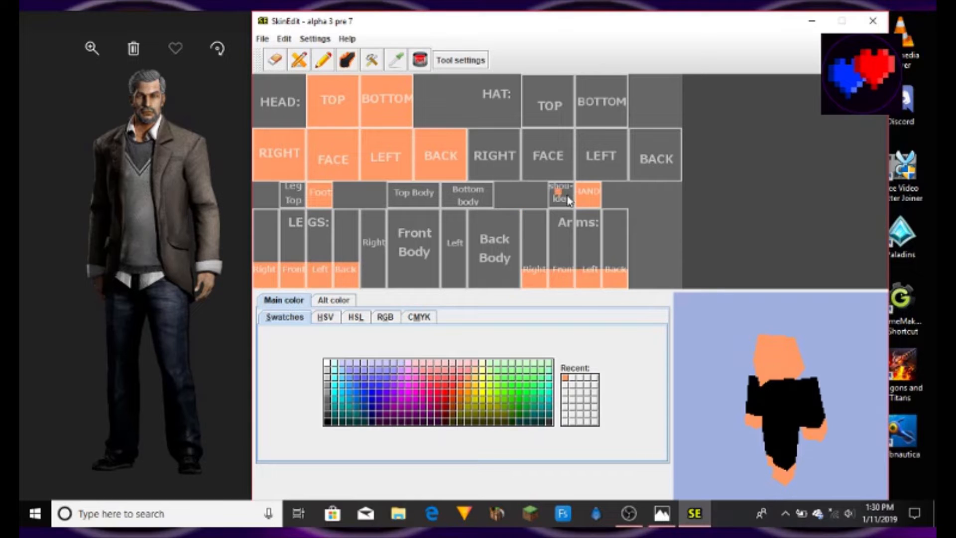
pyautogui.click(579, 211)
pyautogui.click(585, 212)
pyautogui.moveTo(762, 392); pyautogui.dragTo(792, 402)
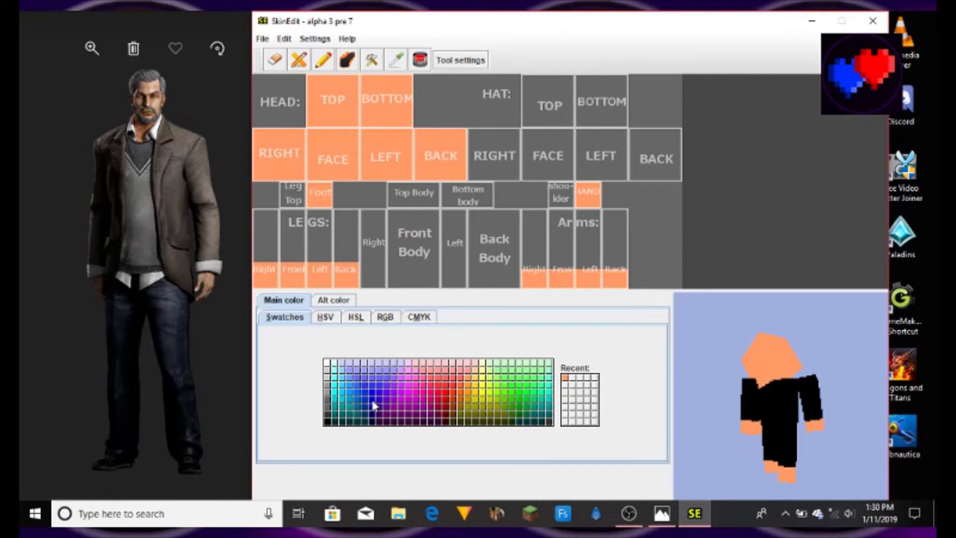
# Mix a dark brown with hue 20, saturation 31 and value 23, and outline and fill the back body area with it
pyautogui.click(328, 416)
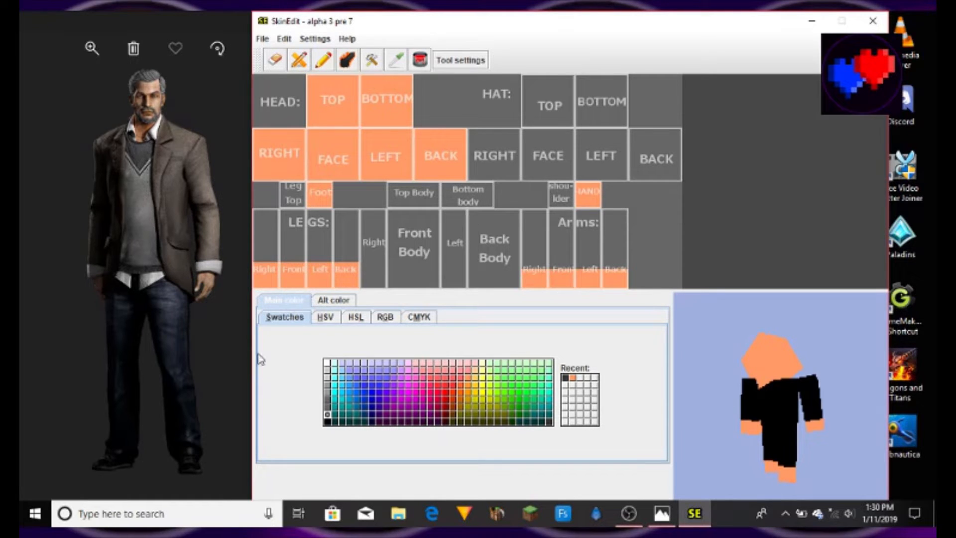
pyautogui.click(324, 319)
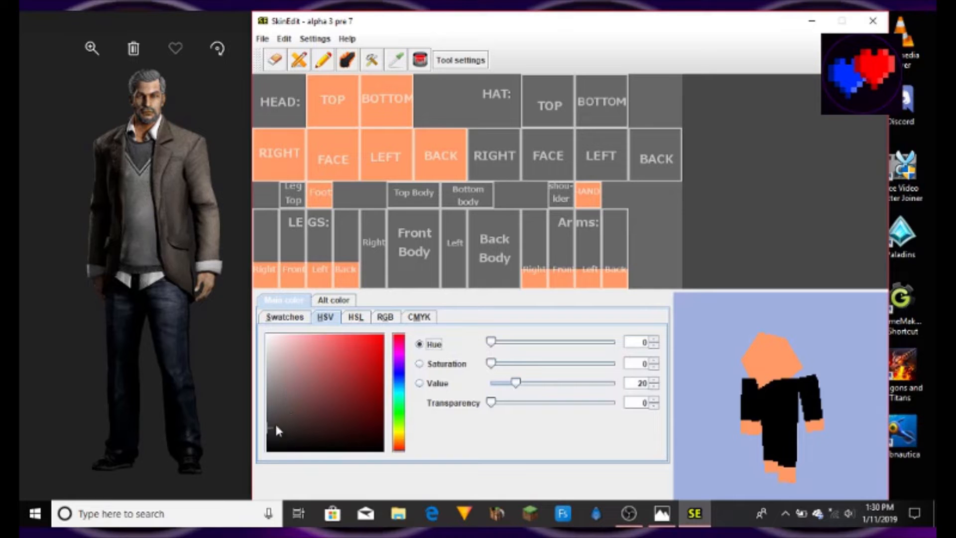
pyautogui.click(400, 444)
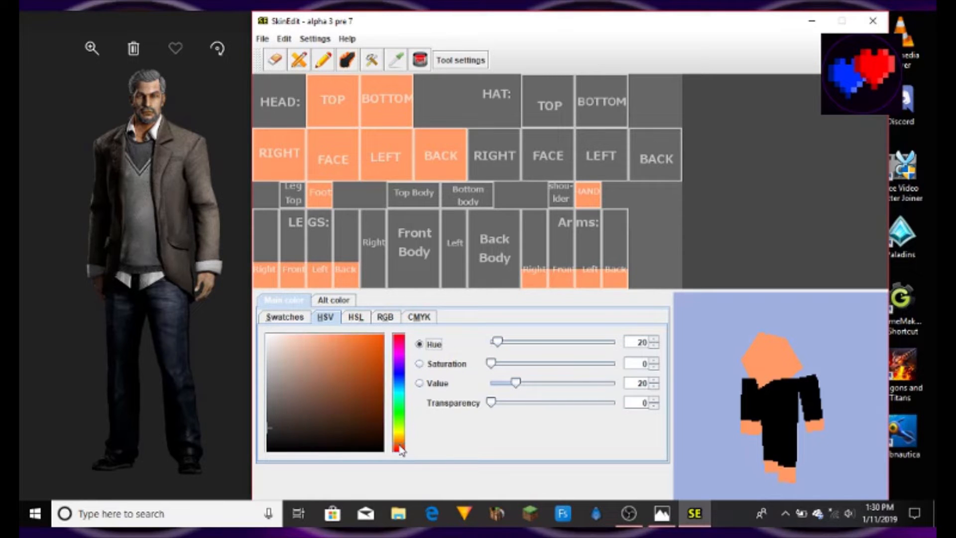
pyautogui.moveTo(372, 405); pyautogui.dragTo(319, 419)
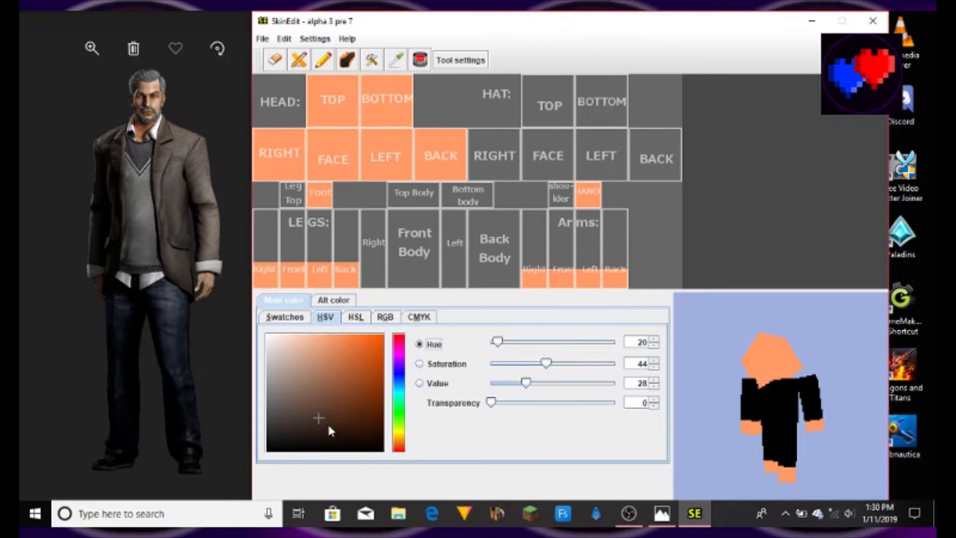
pyautogui.moveTo(329, 428); pyautogui.dragTo(304, 426)
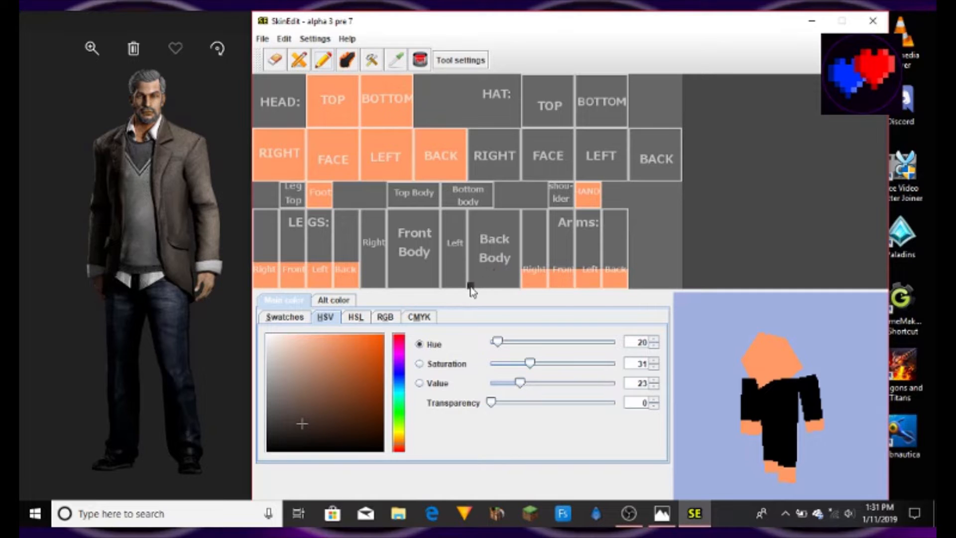
pyautogui.moveTo(471, 288)
pyautogui.mouseDown()
pyautogui.moveTo(470, 214)
pyautogui.moveTo(516, 213)
pyautogui.moveTo(518, 291)
pyautogui.mouseUp()
pyautogui.click(493, 249)
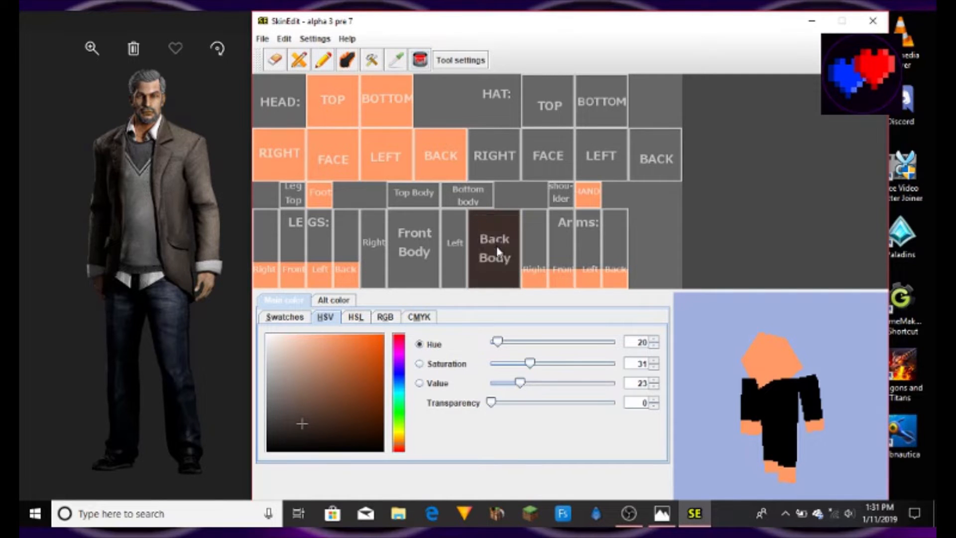
# Outline the four arm sides above the hands and fill them and the shoulder area with dark brown
pyautogui.click(321, 60)
pyautogui.moveTo(528, 212); pyautogui.dragTo(609, 212)
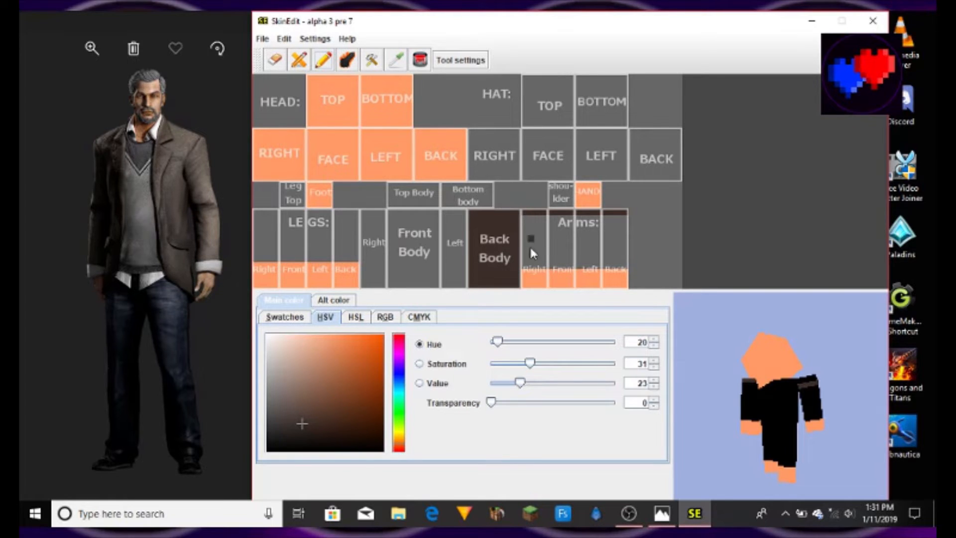
pyautogui.moveTo(554, 263); pyautogui.dragTo(624, 264)
pyautogui.moveTo(625, 218); pyautogui.dragTo(626, 264)
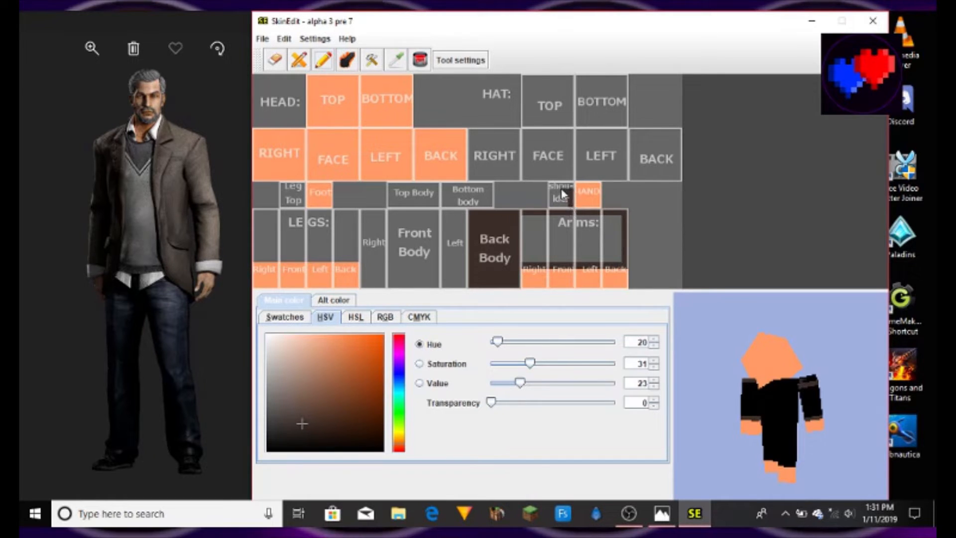
pyautogui.moveTo(555, 188)
pyautogui.mouseDown()
pyautogui.moveTo(565, 187)
pyautogui.moveTo(552, 203)
pyautogui.moveTo(560, 200)
pyautogui.mouseUp()
pyautogui.click(563, 241)
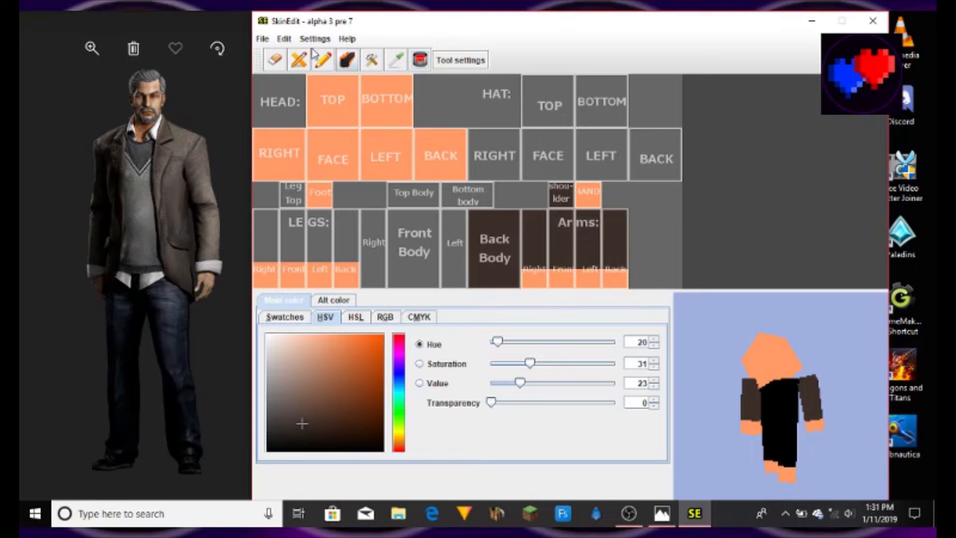
# Paint the top body area dark brown and draw a full-height vertical stripe down the left half of the front body area
pyautogui.click(328, 64)
pyautogui.moveTo(752, 360); pyautogui.dragTo(756, 381)
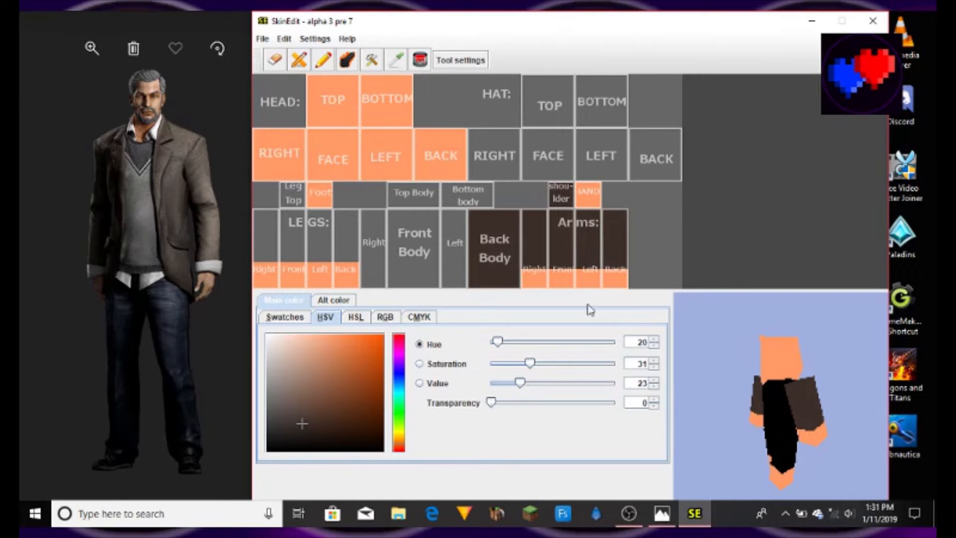
pyautogui.moveTo(438, 206)
pyautogui.mouseDown()
pyautogui.moveTo(391, 209)
pyautogui.moveTo(394, 195)
pyautogui.moveTo(431, 189)
pyautogui.moveTo(392, 188)
pyautogui.moveTo(399, 202)
pyautogui.moveTo(437, 186)
pyautogui.moveTo(436, 202)
pyautogui.moveTo(409, 200)
pyautogui.mouseUp()
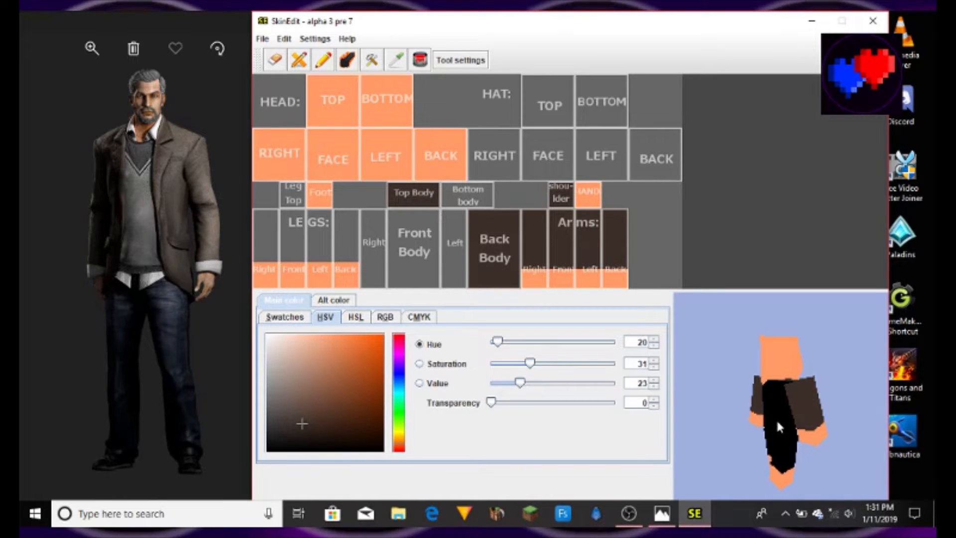
pyautogui.moveTo(777, 423); pyautogui.dragTo(724, 410)
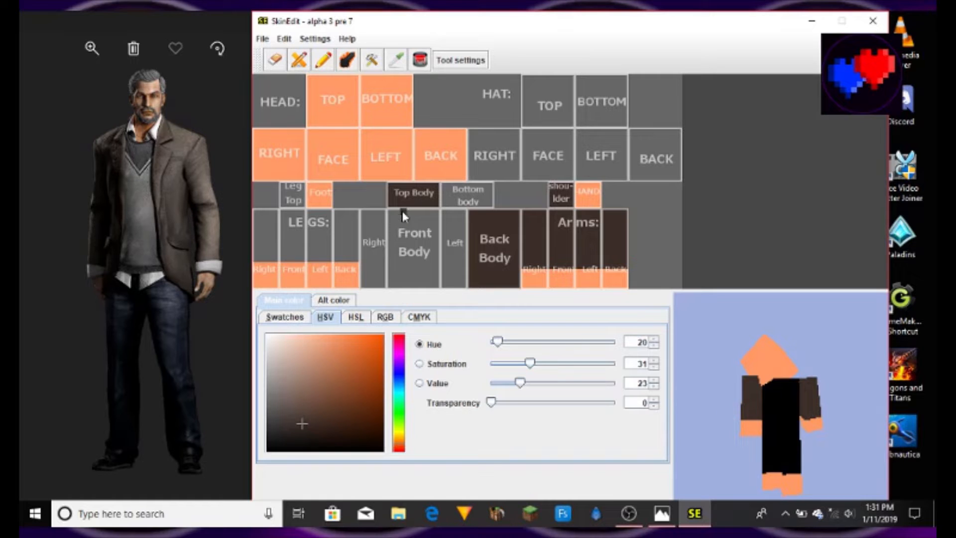
pyautogui.moveTo(404, 212); pyautogui.dragTo(403, 289)
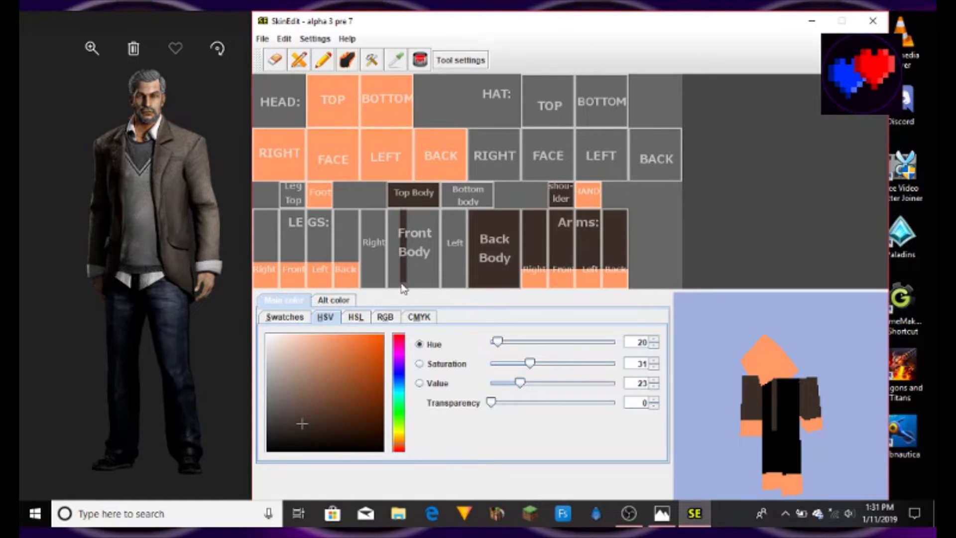
pyautogui.moveTo(425, 218); pyautogui.dragTo(422, 260)
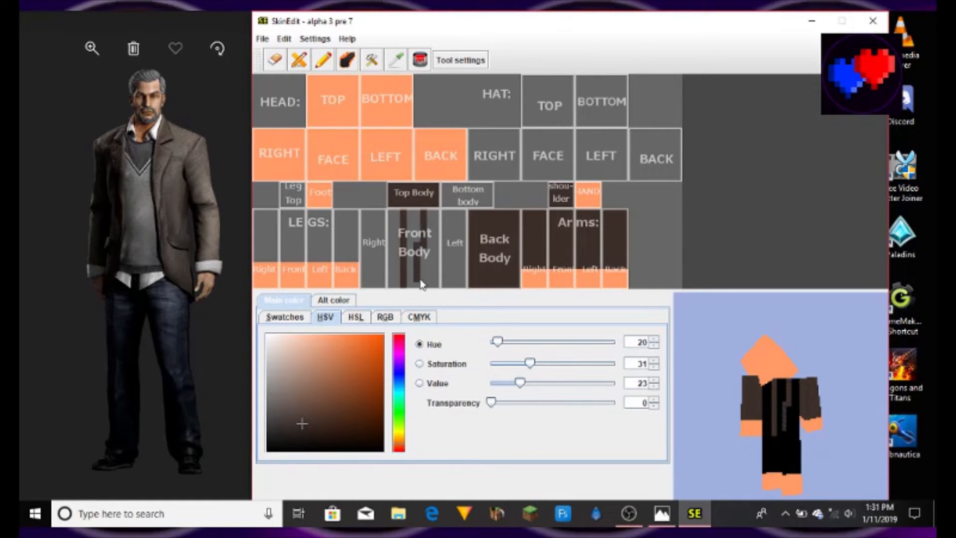
pyautogui.click(284, 39)
pyautogui.click(290, 57)
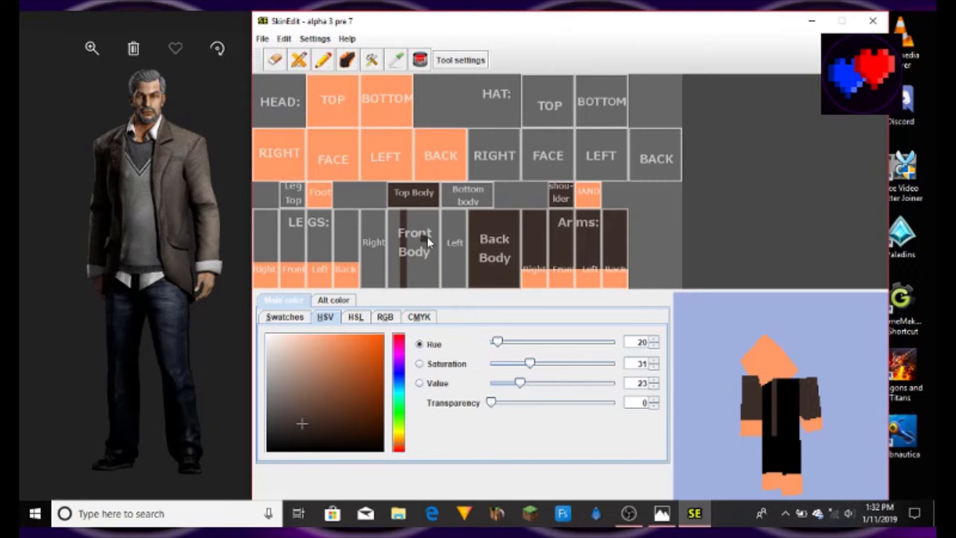
# Paint both sides of the front body dark brown around an unpainted central strip, and outline and fill the body's left and right areas
pyautogui.moveTo(422, 211)
pyautogui.mouseDown()
pyautogui.moveTo(424, 288)
pyautogui.moveTo(435, 285)
pyautogui.moveTo(436, 215)
pyautogui.moveTo(428, 281)
pyautogui.moveTo(390, 282)
pyautogui.moveTo(398, 285)
pyautogui.moveTo(392, 215)
pyautogui.moveTo(398, 272)
pyautogui.mouseUp()
pyautogui.moveTo(765, 417); pyautogui.dragTo(827, 419)
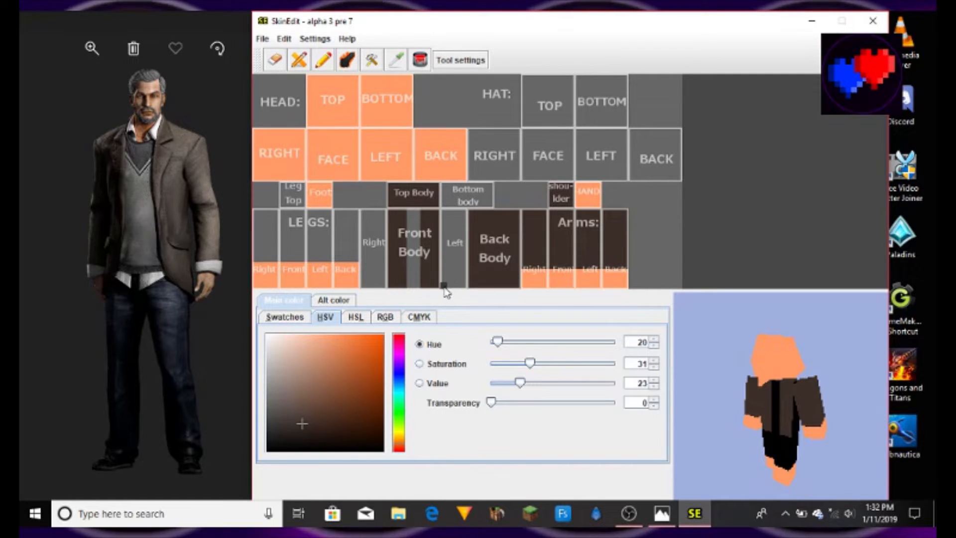
pyautogui.click(457, 211)
pyautogui.moveTo(445, 234); pyautogui.dragTo(445, 280)
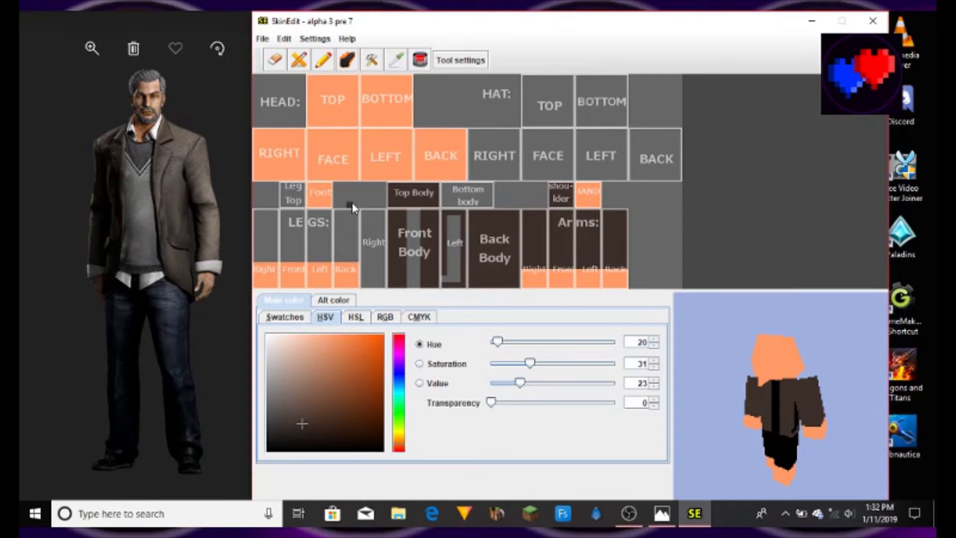
pyautogui.moveTo(369, 212); pyautogui.dragTo(365, 253)
pyautogui.click(420, 60)
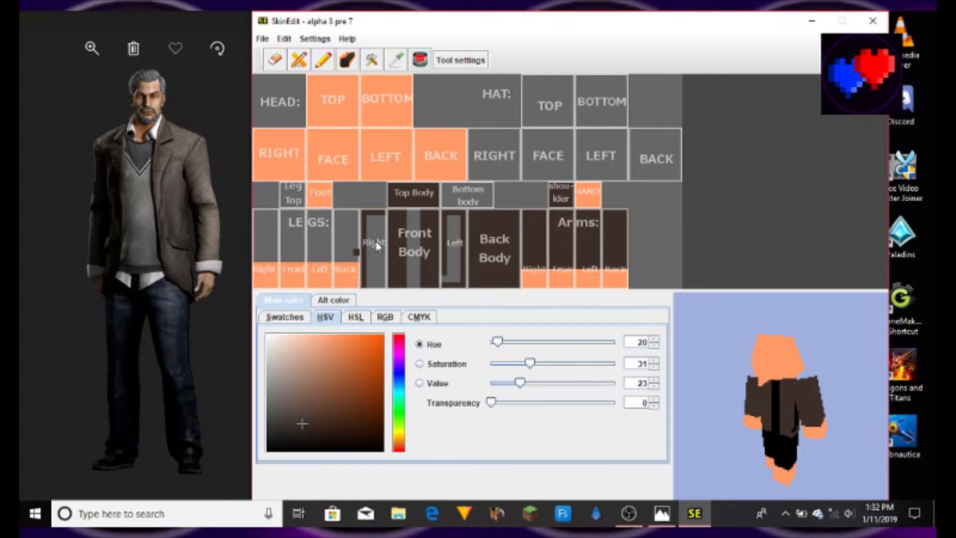
pyautogui.click(377, 242)
pyautogui.click(452, 256)
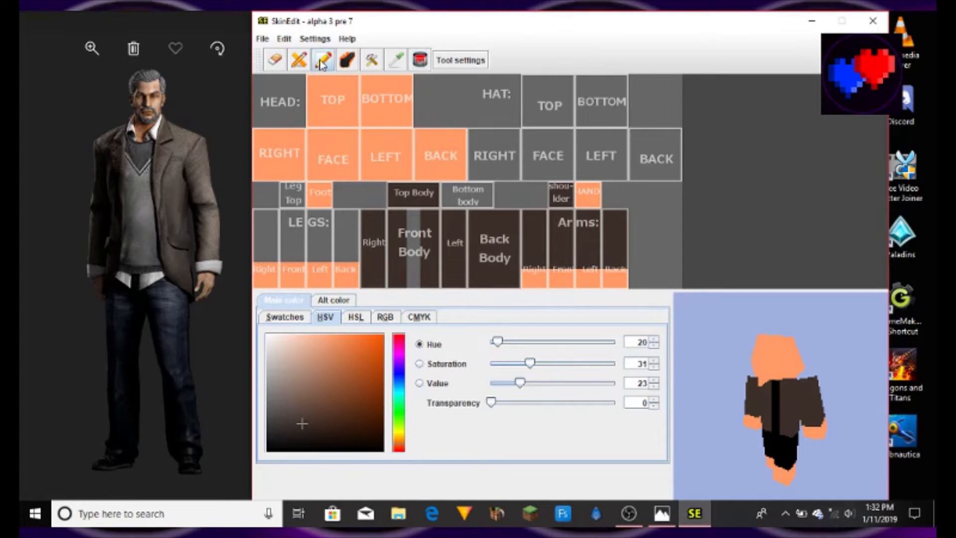
pyautogui.moveTo(716, 354)
pyautogui.mouseDown()
pyautogui.moveTo(852, 390)
pyautogui.moveTo(878, 376)
pyautogui.moveTo(778, 393)
pyautogui.moveTo(738, 417)
pyautogui.mouseUp()
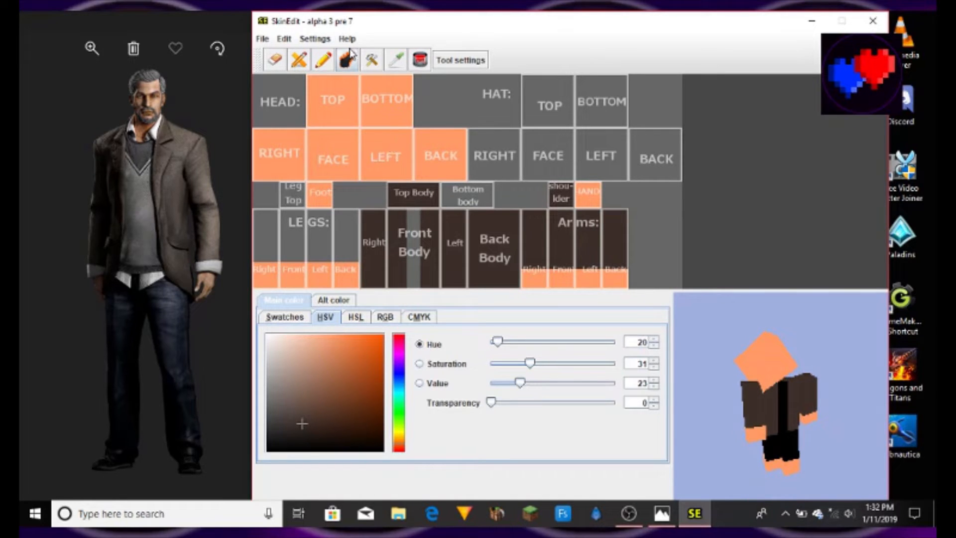
# Fill the front body's central strip with a dark grey of hue 20, saturation 8 and value 33
pyautogui.click(277, 413)
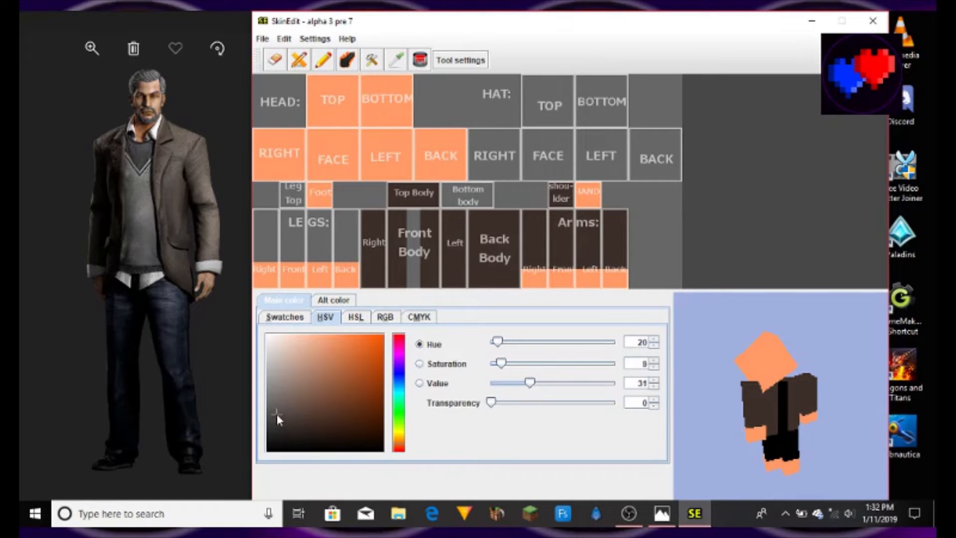
pyautogui.click(348, 61)
pyautogui.click(409, 250)
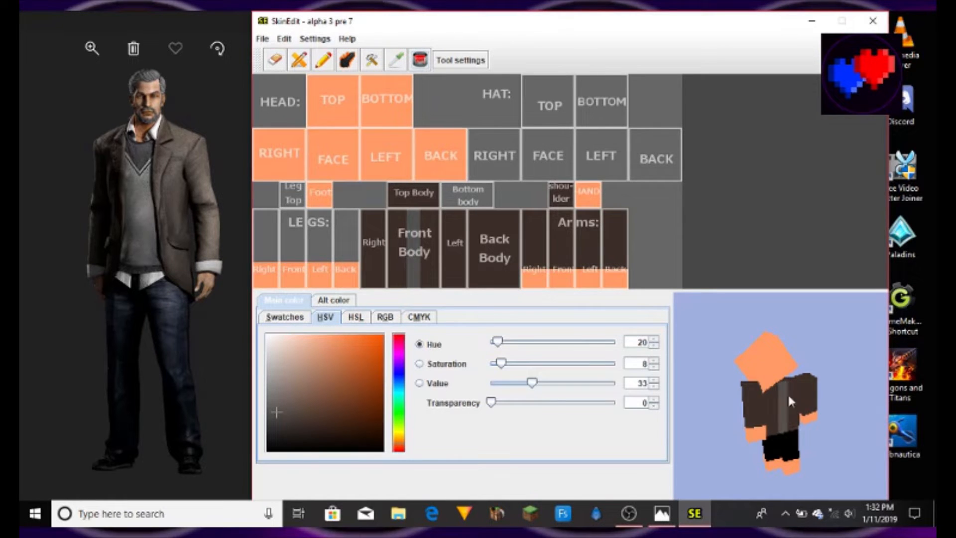
pyautogui.moveTo(790, 402); pyautogui.dragTo(831, 402)
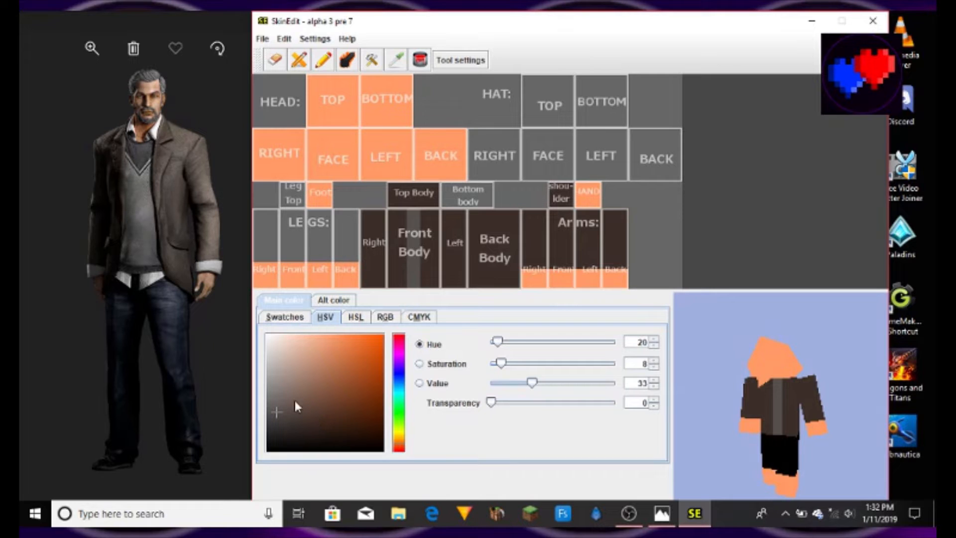
# Refill the front body's central strip with a lighter grey, using saturation 4 and value 44
pyautogui.click(271, 400)
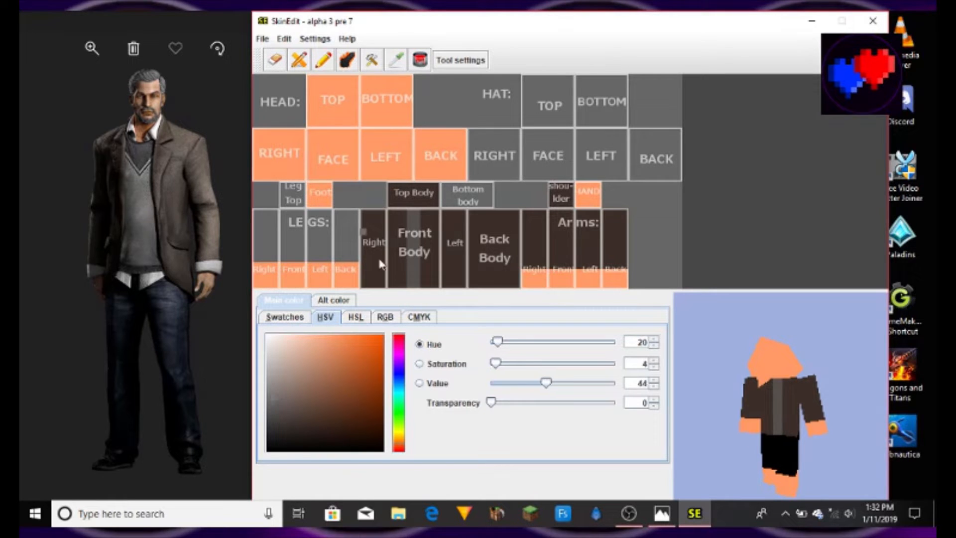
pyautogui.click(417, 252)
pyautogui.click(324, 60)
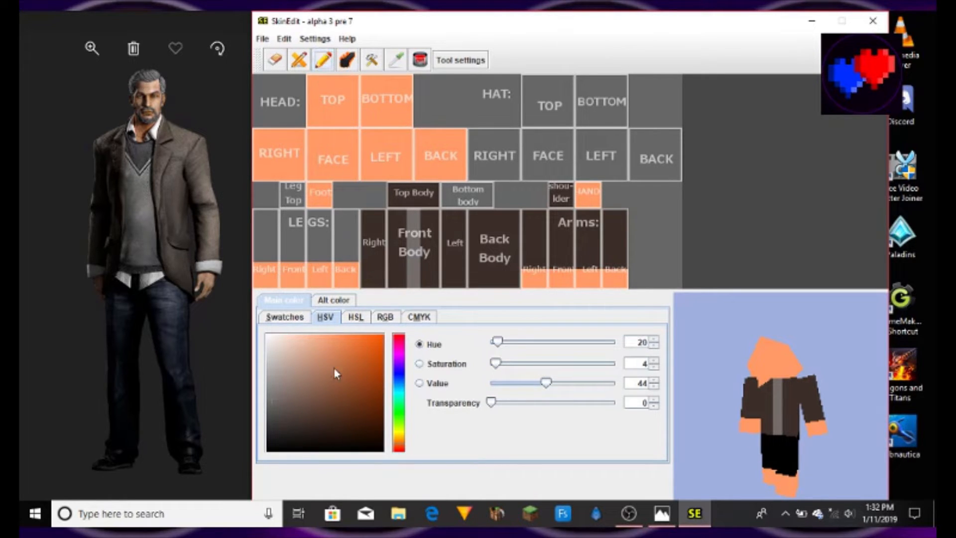
pyautogui.moveTo(713, 425); pyautogui.dragTo(812, 378)
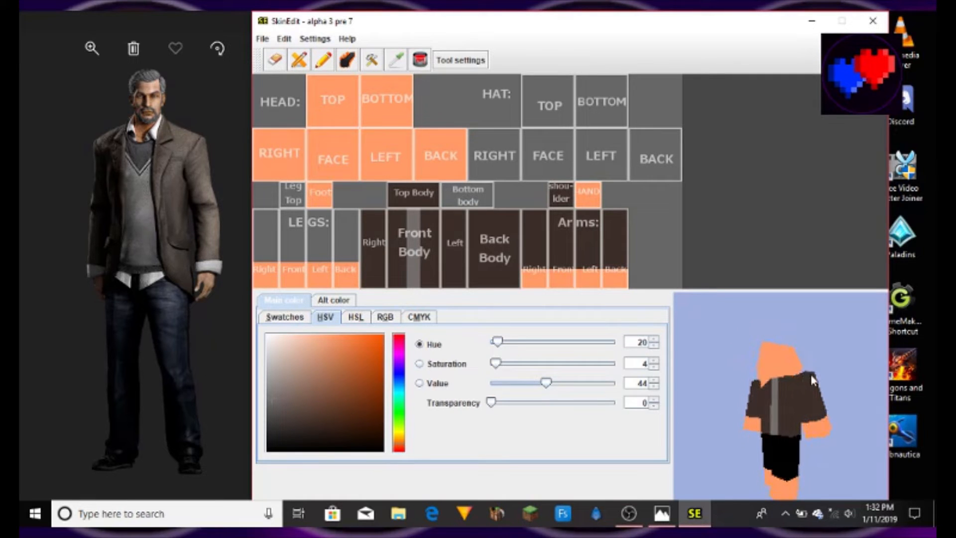
# Mix a dark navy blue for the trousers with hue 240, saturation 45 and value 23
pyautogui.click(292, 319)
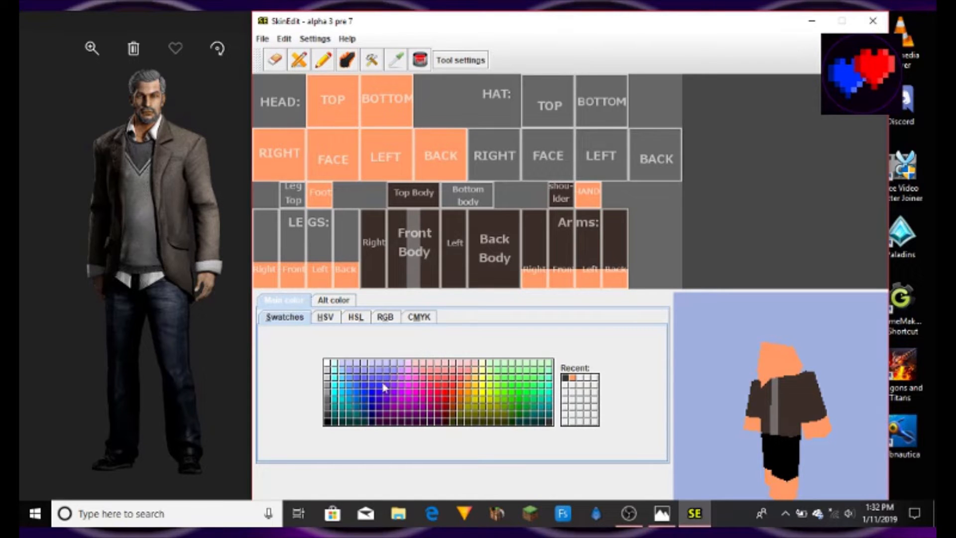
pyautogui.click(373, 396)
pyautogui.click(325, 320)
pyautogui.moveTo(366, 369); pyautogui.dragTo(327, 411)
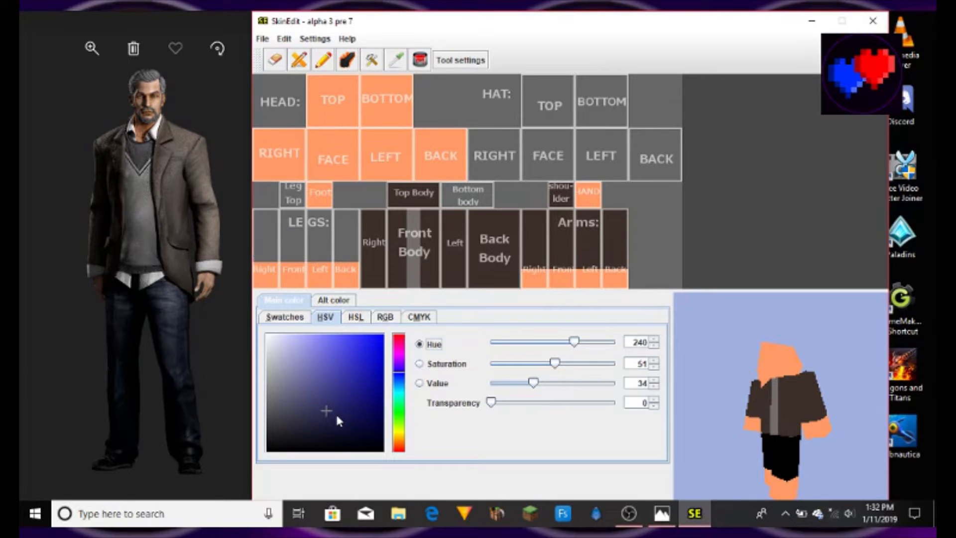
pyautogui.click(328, 429)
pyautogui.click(320, 423)
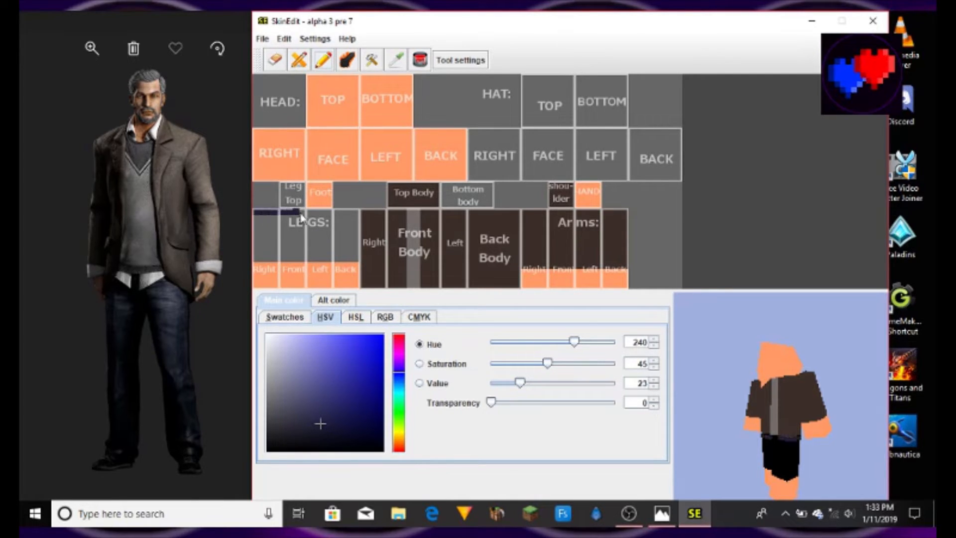
# Outline the legs above the feet in navy, and fill the enclosed leg sides and the leg top
pyautogui.moveTo(300, 218)
pyautogui.mouseDown()
pyautogui.moveTo(354, 215)
pyautogui.moveTo(356, 258)
pyautogui.moveTo(259, 263)
pyautogui.mouseUp()
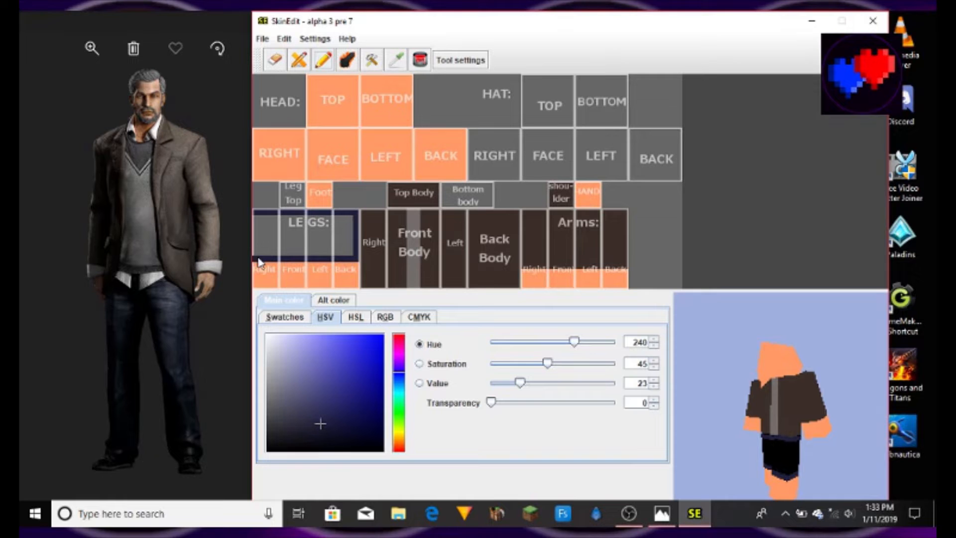
pyautogui.click(421, 62)
pyautogui.click(282, 223)
pyautogui.click(292, 195)
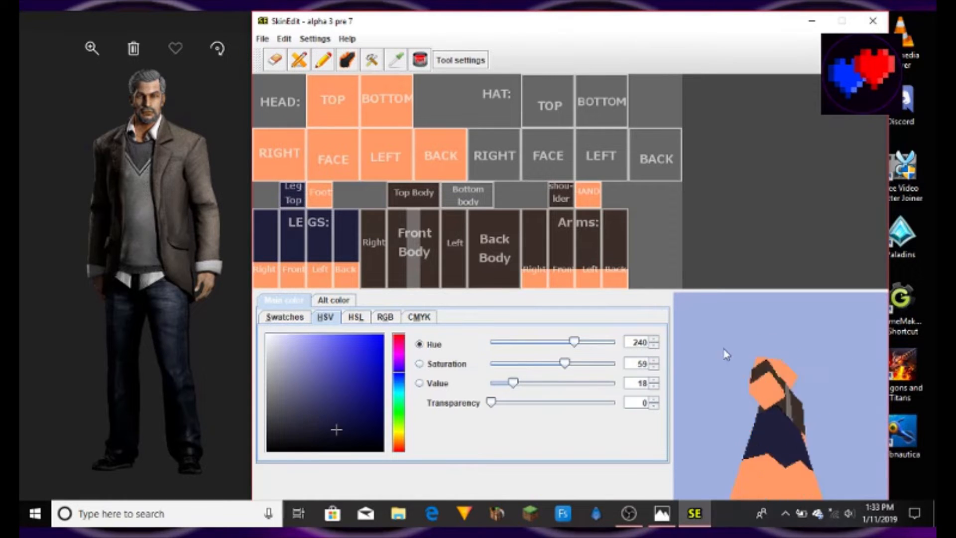
# Refill the legs and leg top with a darker navy of hue 240, saturation 59 and value 18
pyautogui.click(420, 61)
pyautogui.click(293, 239)
pyautogui.click(293, 194)
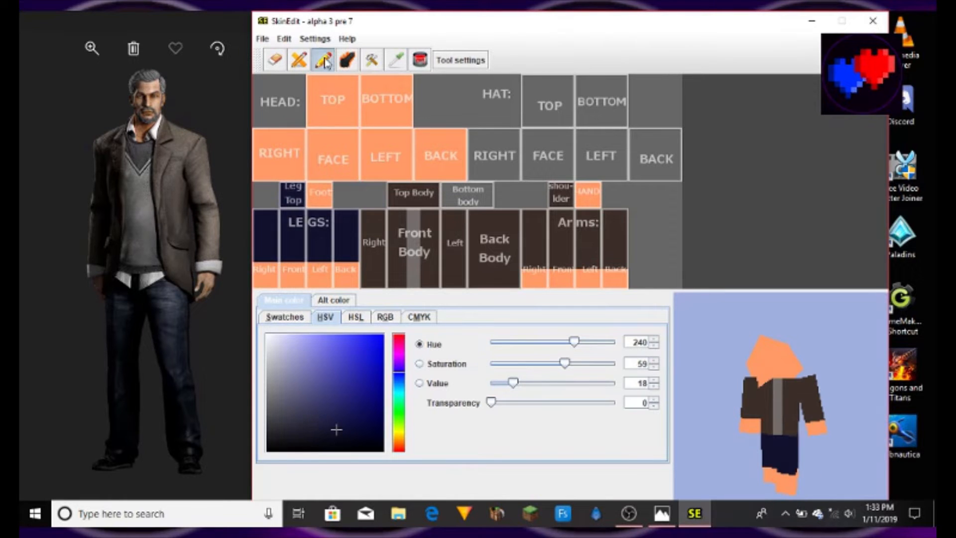
# Mix a dark brown with hue 12, saturation 40 and value 24
pyautogui.click(285, 317)
pyautogui.click(326, 317)
pyautogui.click(285, 317)
pyautogui.click(326, 318)
pyautogui.click(319, 436)
pyautogui.moveTo(305, 422); pyautogui.dragTo(313, 422)
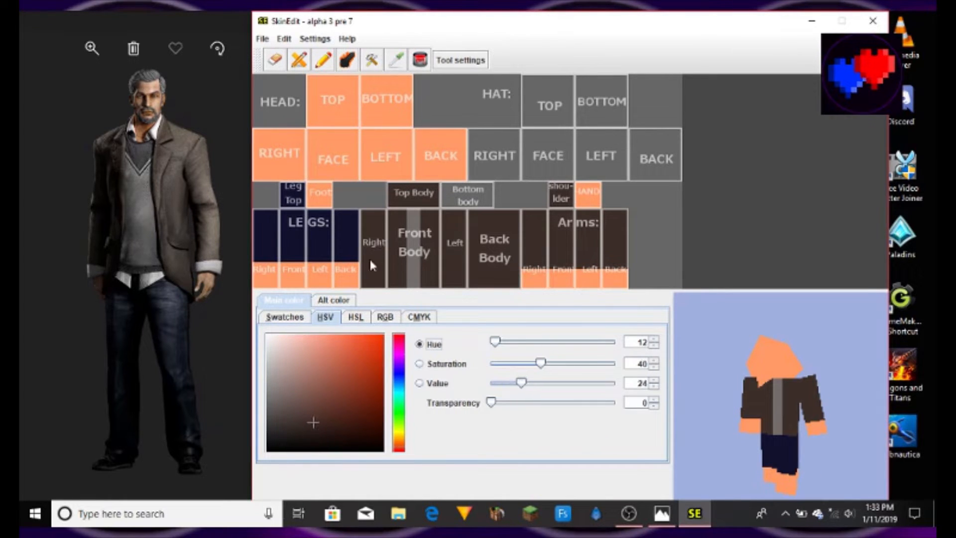
# Try filling the jacket with a bright red of hue 12, saturation 100 and value 67, and undo it
pyautogui.click(420, 60)
pyautogui.click(285, 39)
pyautogui.click(290, 55)
pyautogui.moveTo(342, 414); pyautogui.dragTo(383, 372)
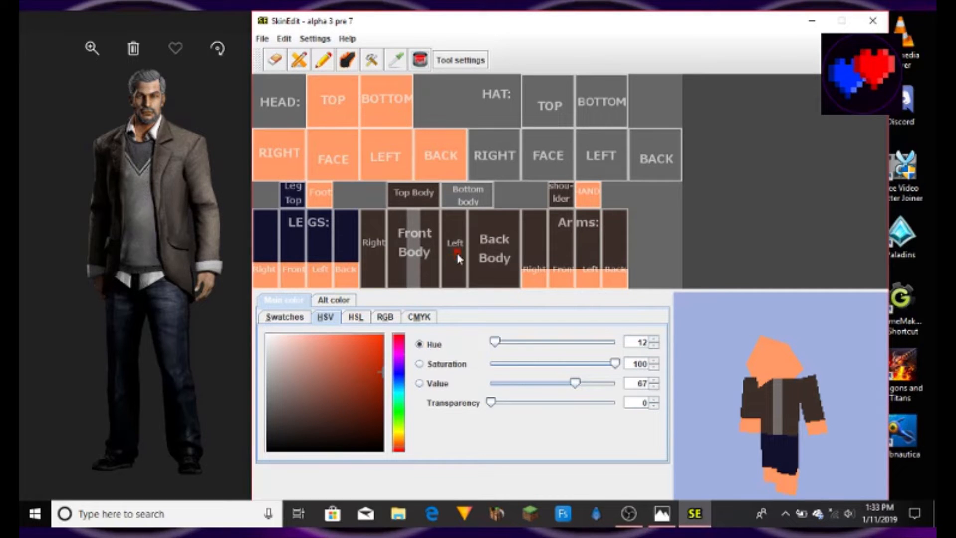
pyautogui.click(456, 252)
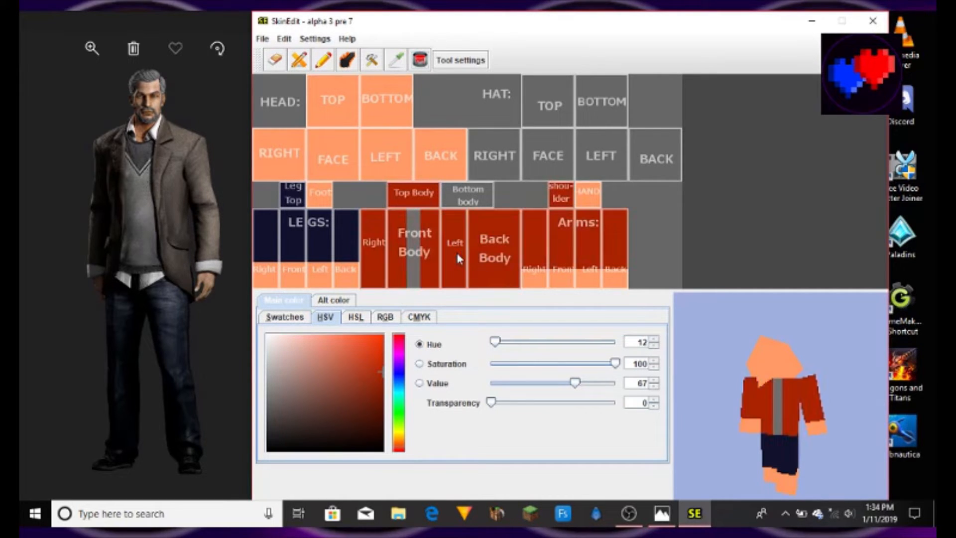
pyautogui.moveTo(748, 395); pyautogui.dragTo(850, 411)
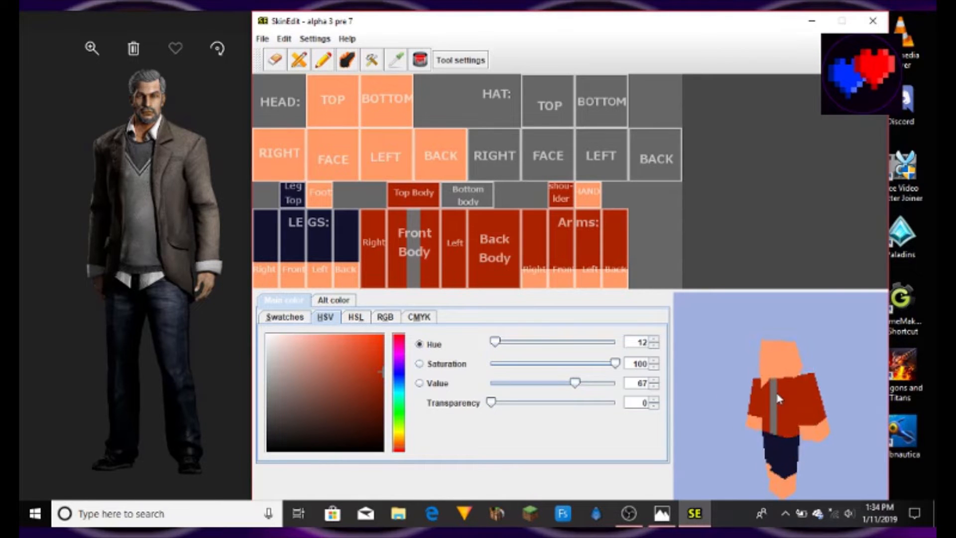
pyautogui.click(284, 39)
pyautogui.click(292, 55)
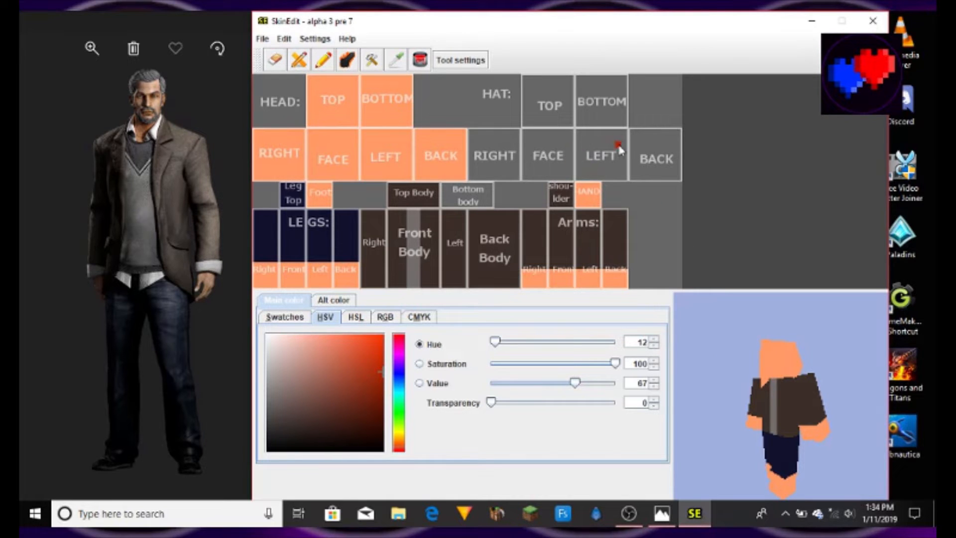
# Try jacket fills in hue 12 with saturation 59 and value 29, saturation 48 and value 19, and saturation 43 and value 31
pyautogui.click(337, 416)
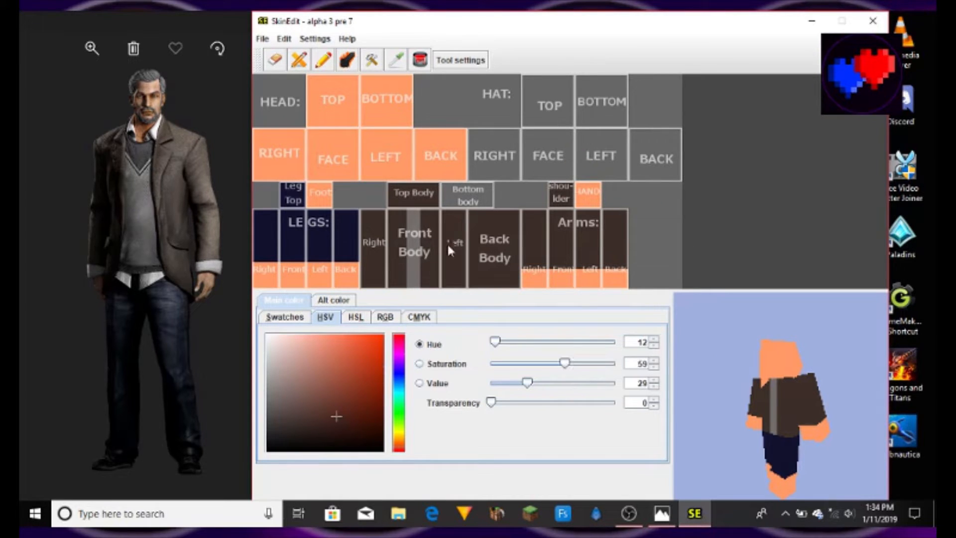
pyautogui.moveTo(797, 445); pyautogui.dragTo(715, 439)
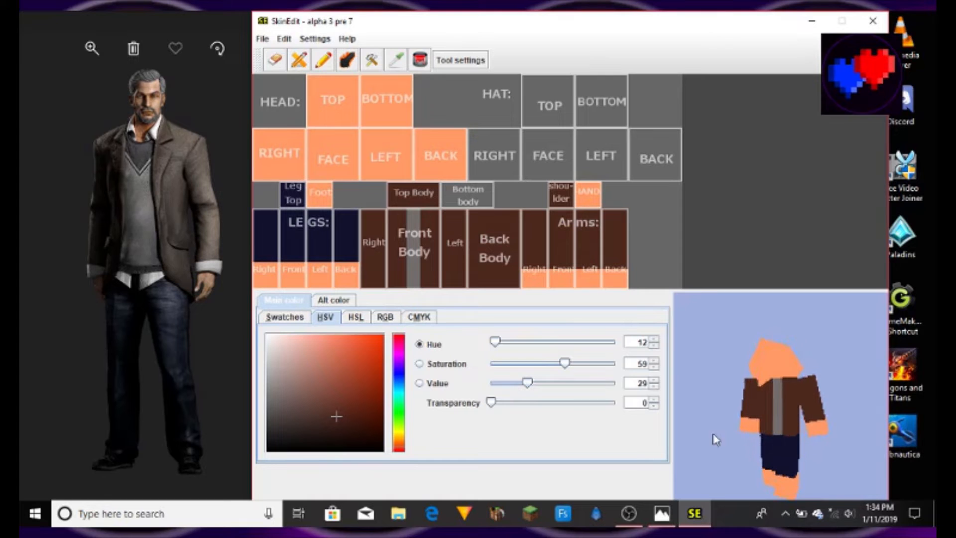
pyautogui.click(323, 429)
pyautogui.click(453, 251)
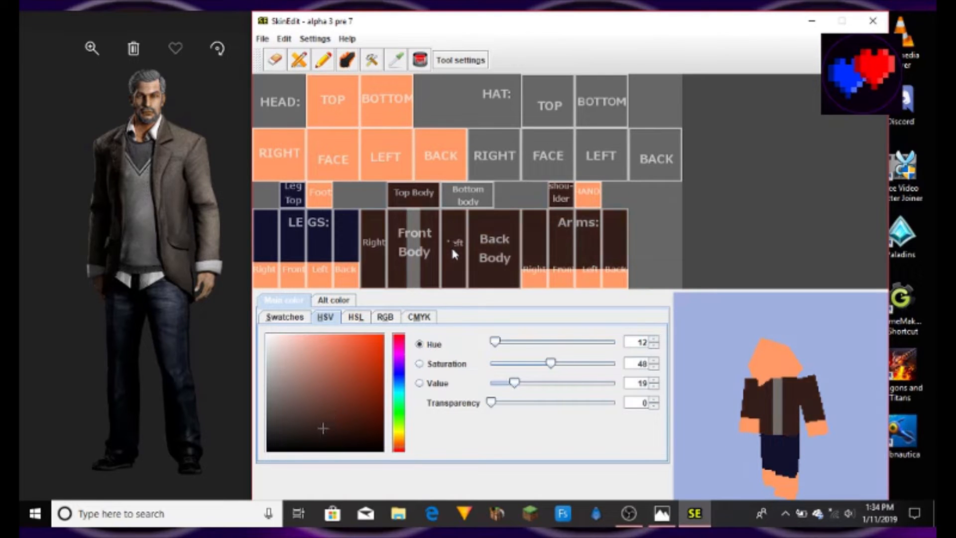
pyautogui.click(317, 414)
pyautogui.click(444, 246)
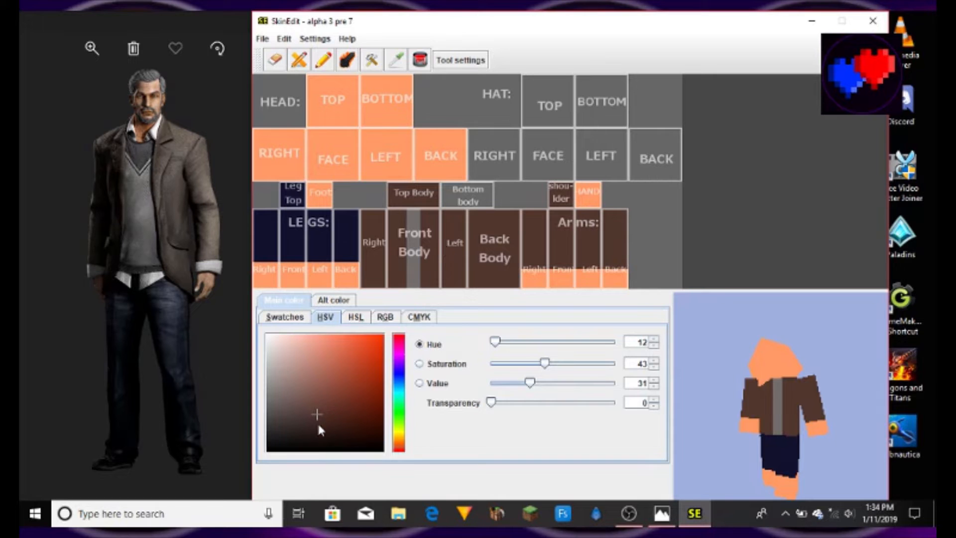
# Refill the jacket with a dark brown of hue 12, saturation 41 and value 21, and inspect the model
pyautogui.click(315, 425)
pyautogui.click(434, 257)
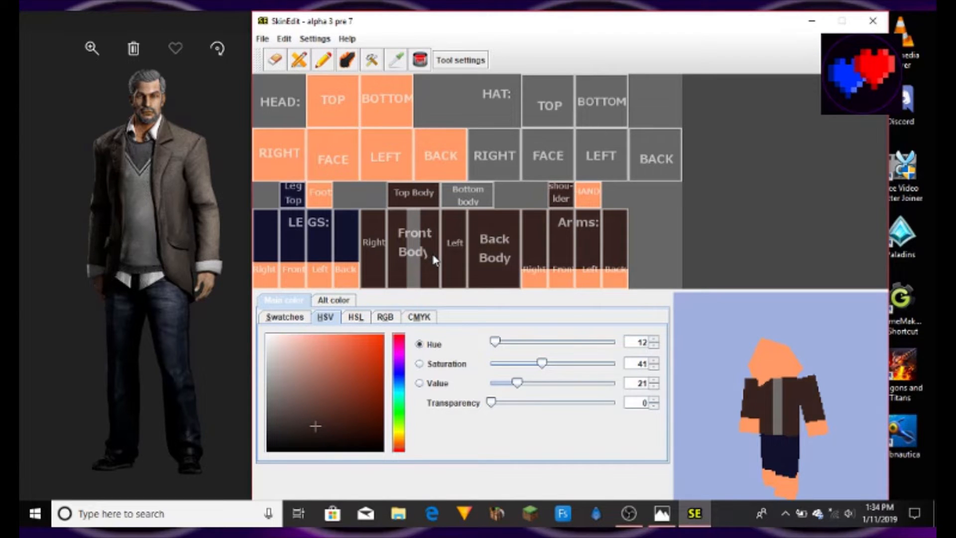
pyautogui.moveTo(786, 421); pyautogui.dragTo(779, 430)
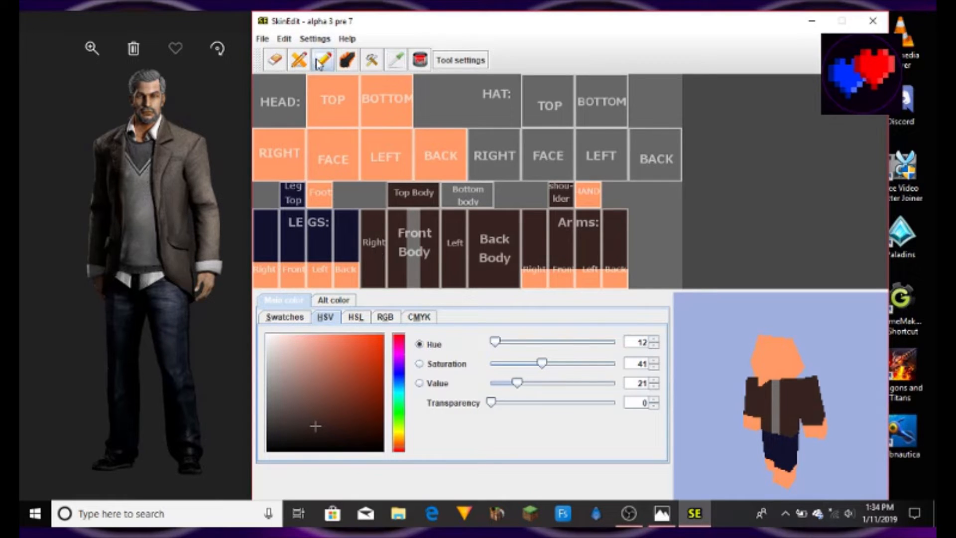
pyautogui.moveTo(769, 358); pyautogui.dragTo(760, 381)
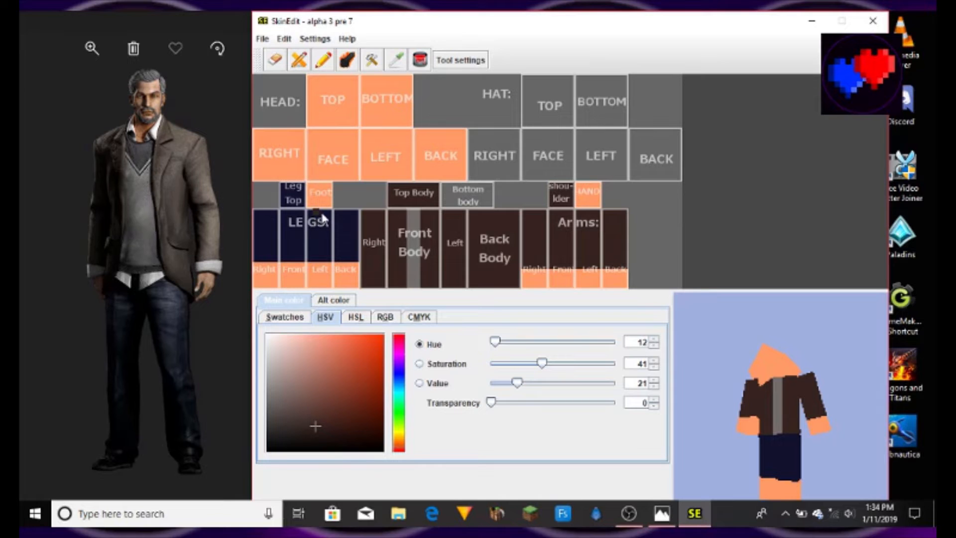
# Undo the brown mark on the legs and extend the navy trousers slightly lower across all four leg sides
pyautogui.click(284, 38)
pyautogui.click(293, 60)
pyautogui.click(323, 61)
pyautogui.moveTo(258, 271); pyautogui.dragTo(341, 268)
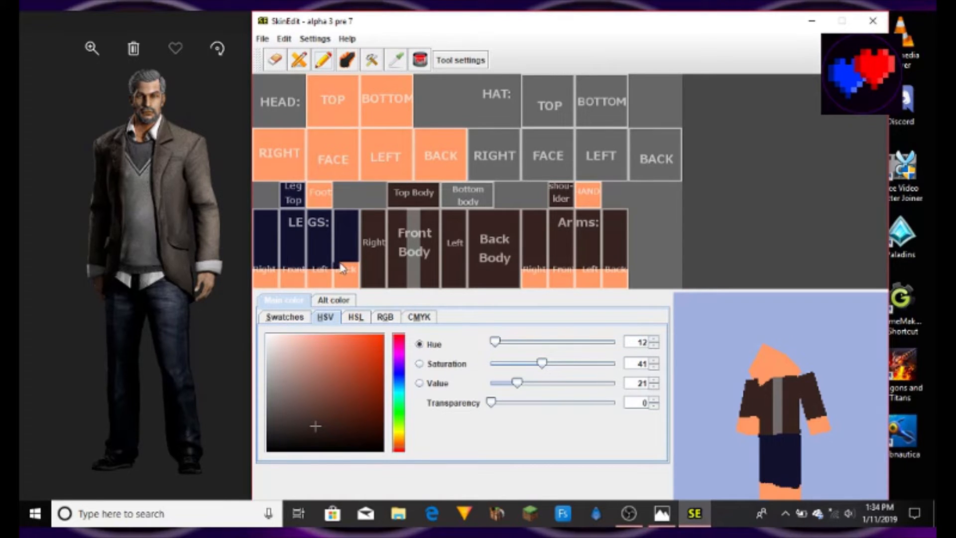
# Refill the trousers with a navy of hue 244, saturation 50 and value 24, undoing the fill over the feet
pyautogui.click(291, 320)
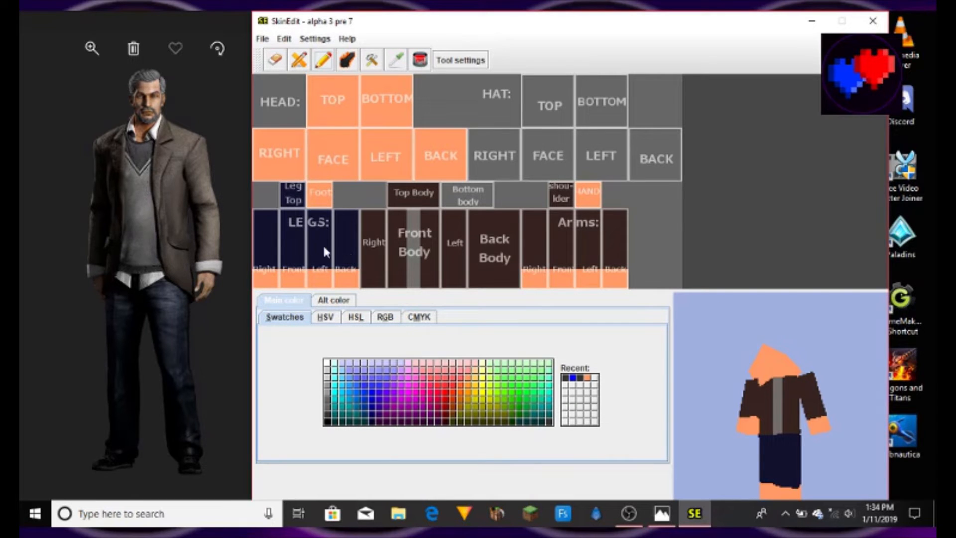
pyautogui.click(325, 317)
pyautogui.moveTo(400, 391); pyautogui.dragTo(400, 373)
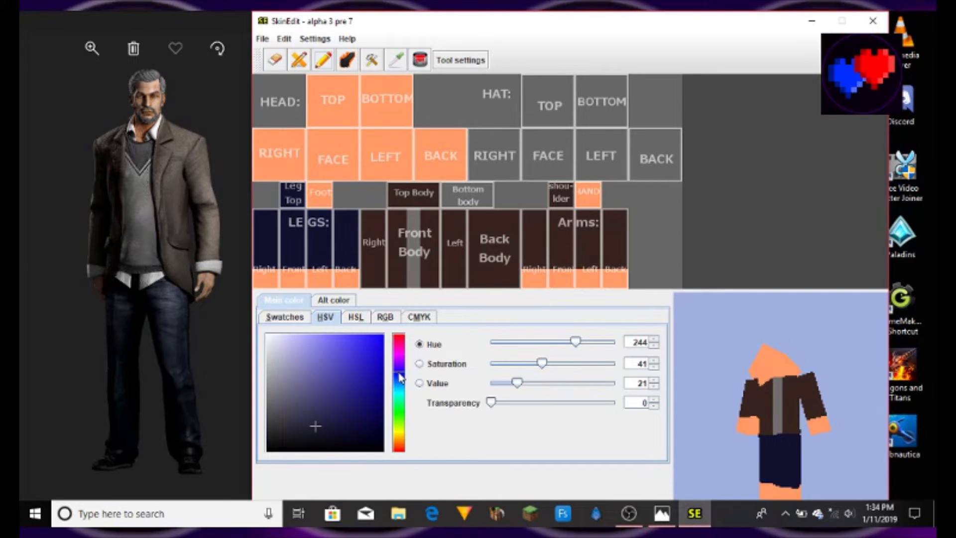
pyautogui.click(333, 428)
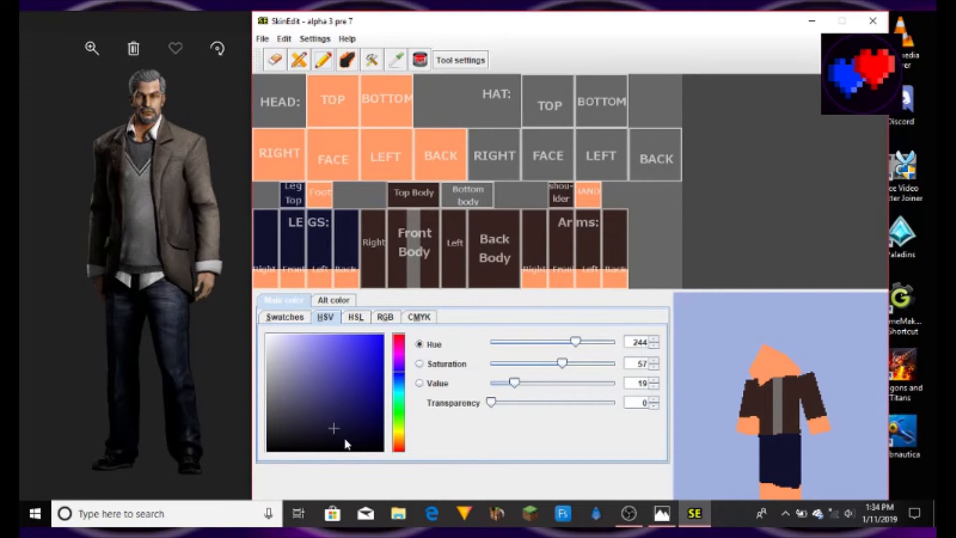
pyautogui.moveTo(346, 442); pyautogui.dragTo(326, 422)
pyautogui.click(420, 60)
pyautogui.click(284, 278)
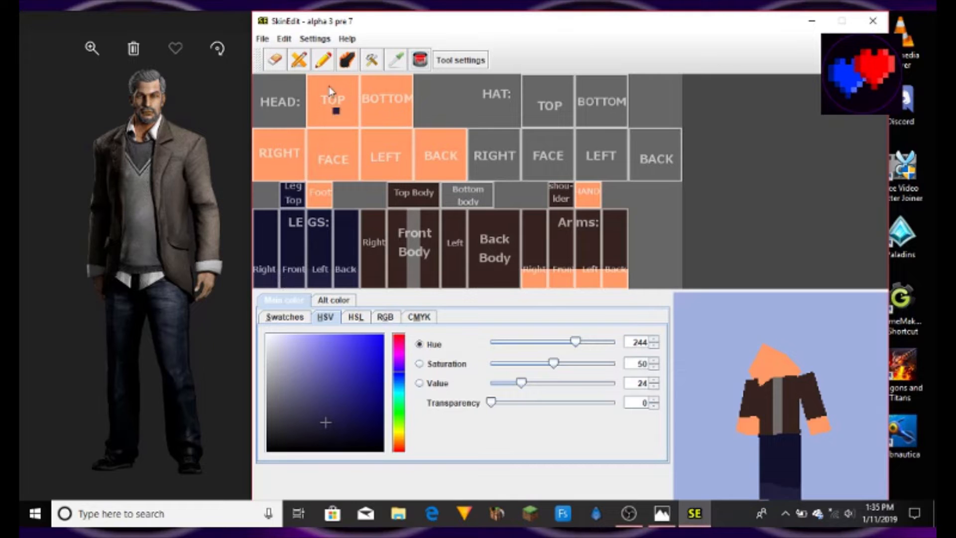
pyautogui.click(284, 38)
pyautogui.click(288, 53)
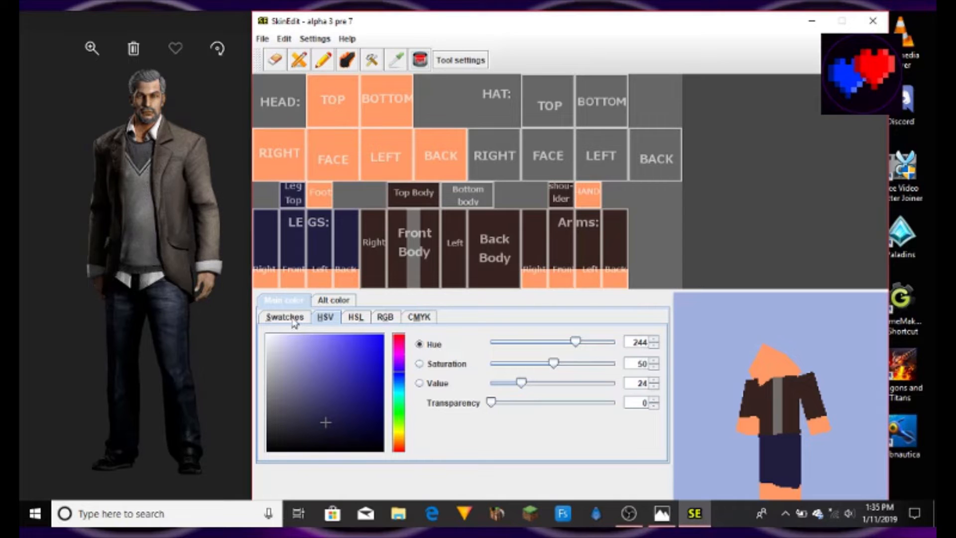
# Mix a darker navy of hue 244, saturation 58 and value 20, and pencil a small shading patch on the front leg
pyautogui.click(339, 427)
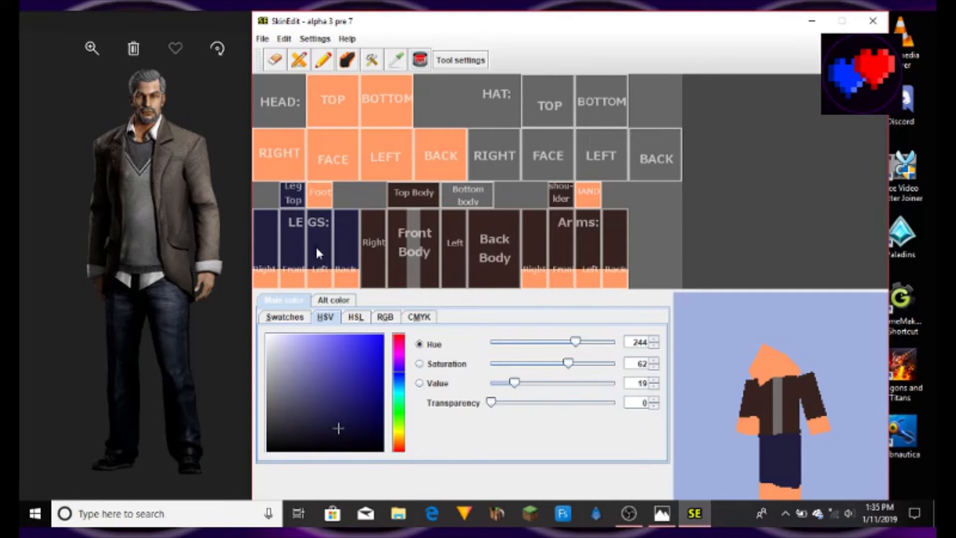
pyautogui.click(335, 422)
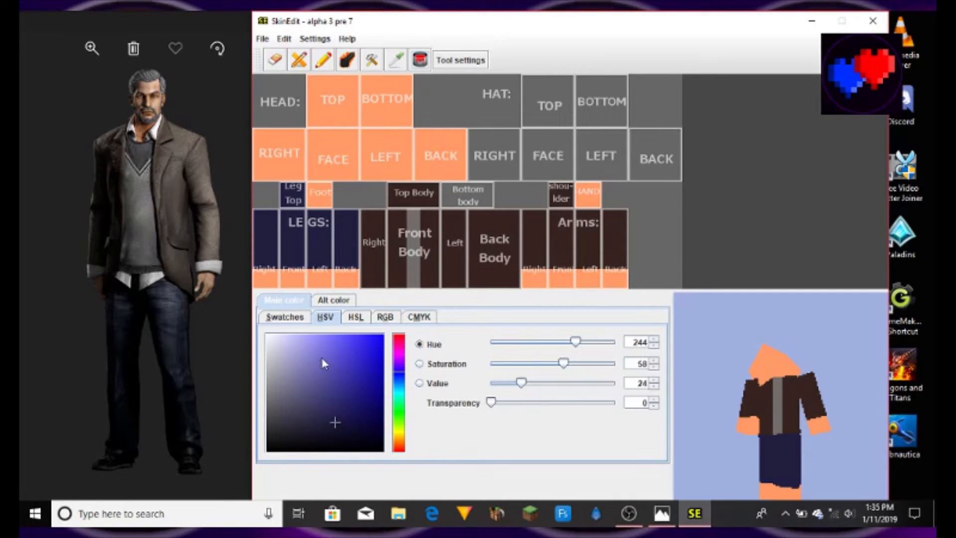
pyautogui.click(334, 428)
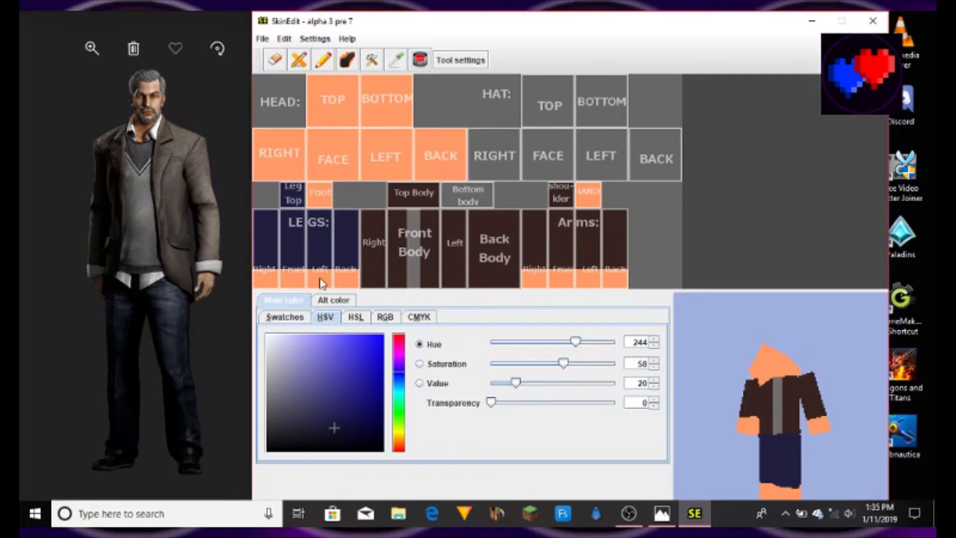
pyautogui.click(324, 60)
pyautogui.click(292, 246)
pyautogui.moveTo(757, 396)
pyautogui.mouseDown()
pyautogui.moveTo(784, 393)
pyautogui.moveTo(785, 403)
pyautogui.mouseUp()
pyautogui.moveTo(780, 441); pyautogui.dragTo(732, 438)
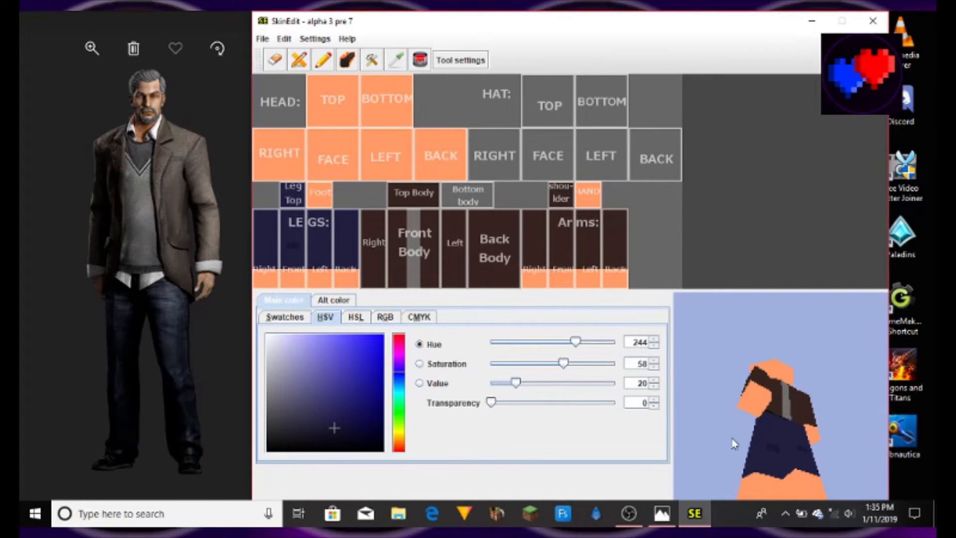
# Shade the back of the legs with the darker navy
pyautogui.moveTo(779, 417); pyautogui.dragTo(793, 422)
pyautogui.moveTo(788, 374); pyautogui.dragTo(894, 400)
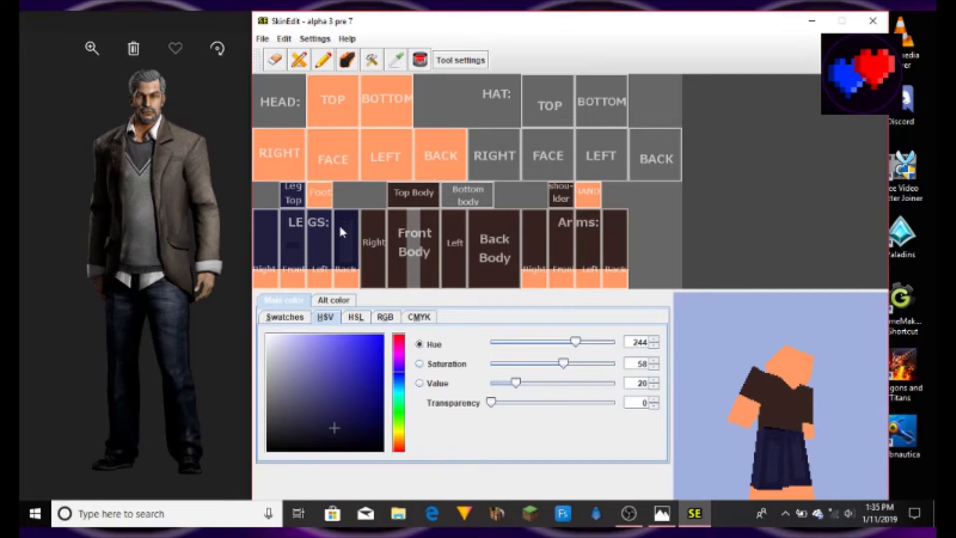
pyautogui.moveTo(349, 257); pyautogui.dragTo(351, 242)
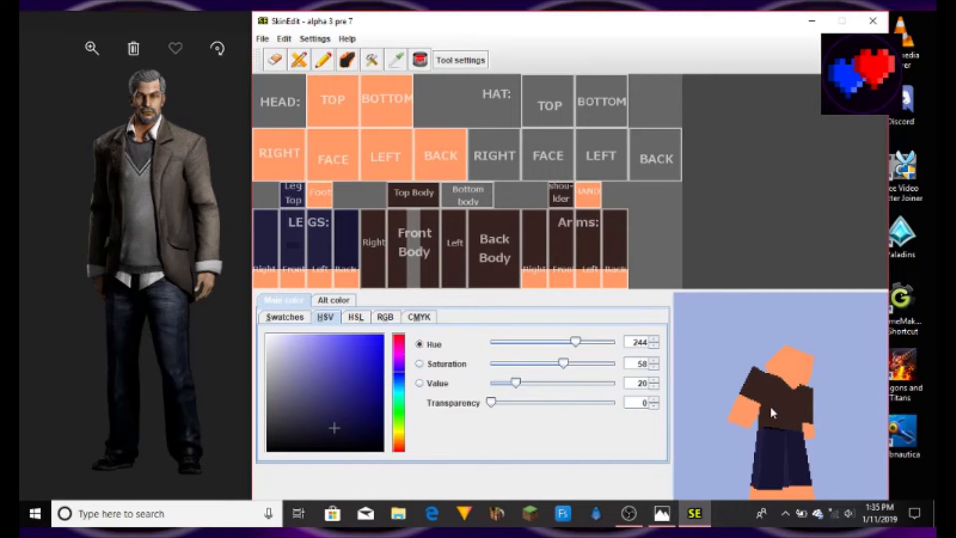
pyautogui.moveTo(800, 413)
pyautogui.mouseDown()
pyautogui.moveTo(813, 419)
pyautogui.moveTo(752, 437)
pyautogui.moveTo(850, 442)
pyautogui.moveTo(745, 435)
pyautogui.moveTo(669, 417)
pyautogui.moveTo(918, 415)
pyautogui.mouseUp()
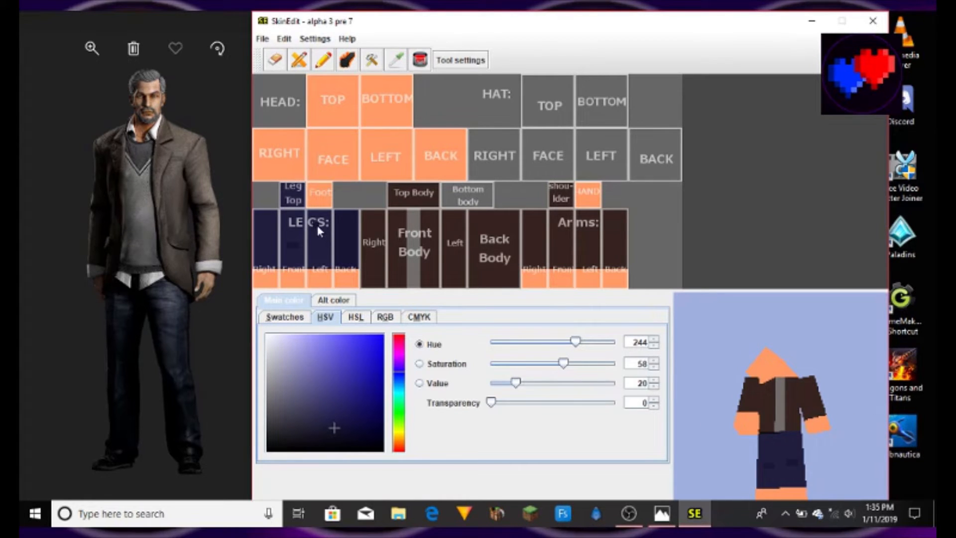
# Undo the last stroke on the legs and add darker navy shading marks to their right and front sides
pyautogui.moveTo(786, 438); pyautogui.dragTo(732, 446)
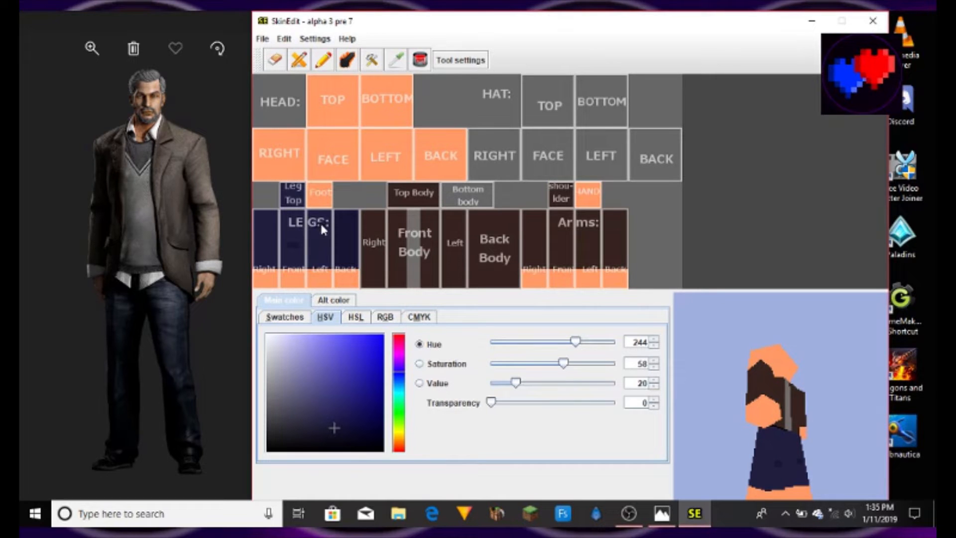
pyautogui.click(285, 40)
pyautogui.click(294, 55)
pyautogui.moveTo(790, 435); pyautogui.dragTo(762, 435)
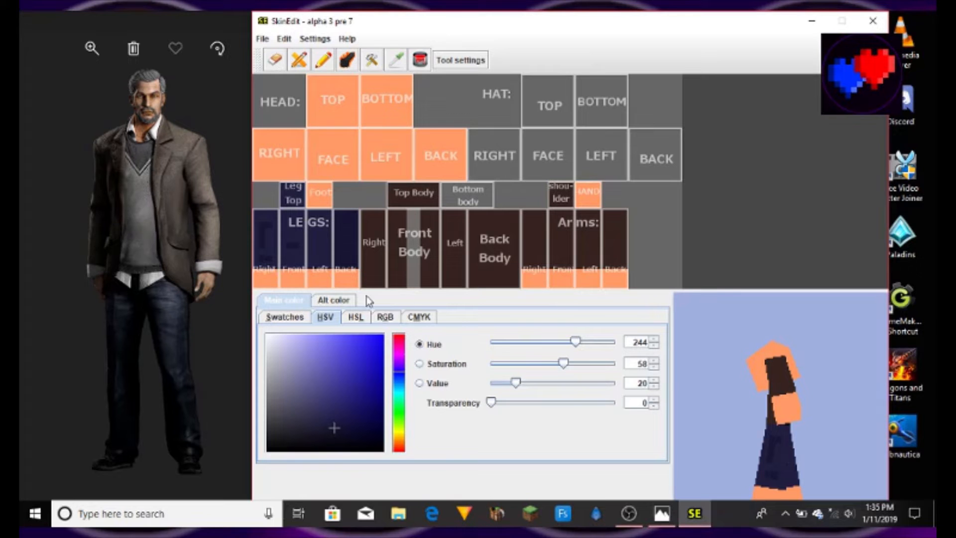
pyautogui.moveTo(697, 357); pyautogui.dragTo(812, 422)
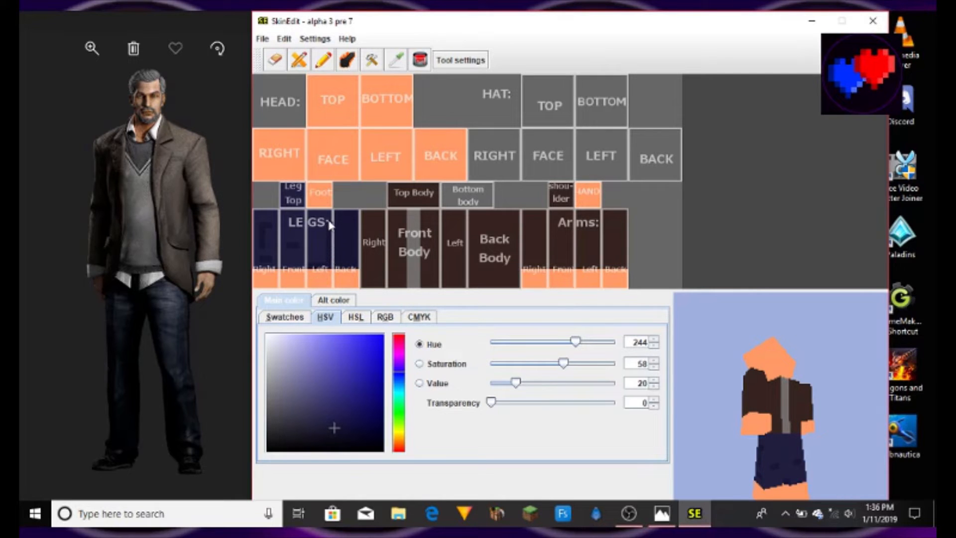
# Pencil darker navy shading on the left side of the legs, undoing unwanted strokes and checking the model
pyautogui.moveTo(323, 219); pyautogui.dragTo(314, 225)
pyautogui.hotkey('ctrl', 'z')
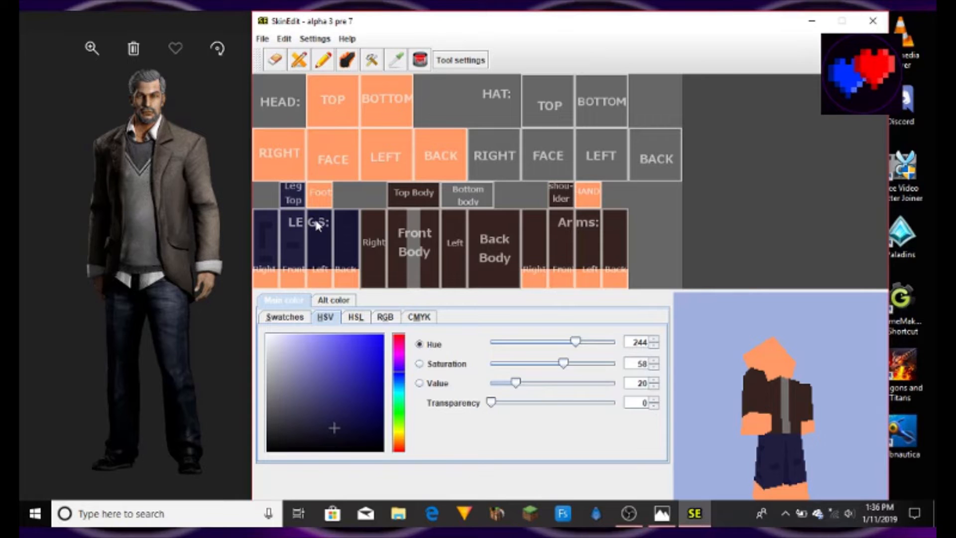
pyautogui.moveTo(847, 455)
pyautogui.mouseDown()
pyautogui.moveTo(784, 440)
pyautogui.moveTo(721, 448)
pyautogui.moveTo(772, 440)
pyautogui.moveTo(847, 457)
pyautogui.mouseUp()
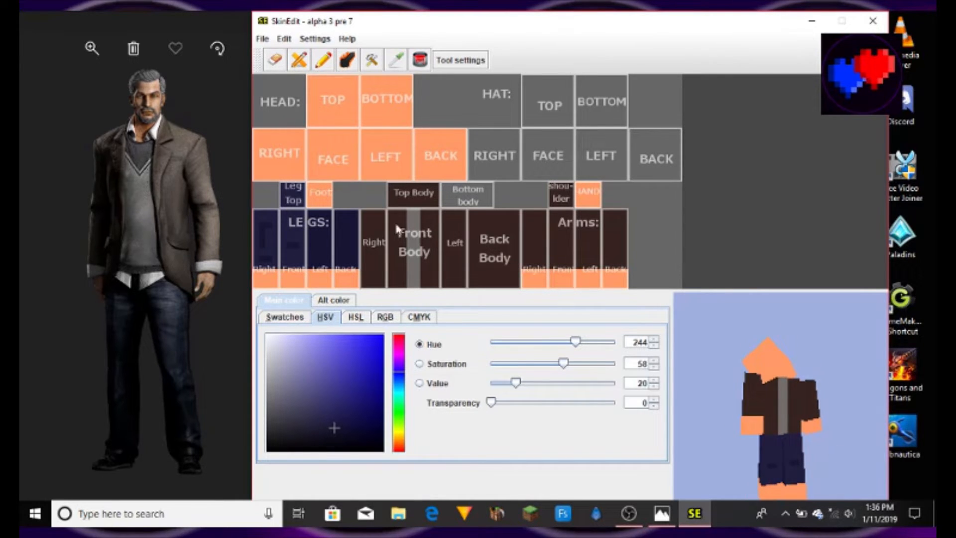
pyautogui.click(394, 60)
pyautogui.moveTo(817, 478); pyautogui.dragTo(774, 475)
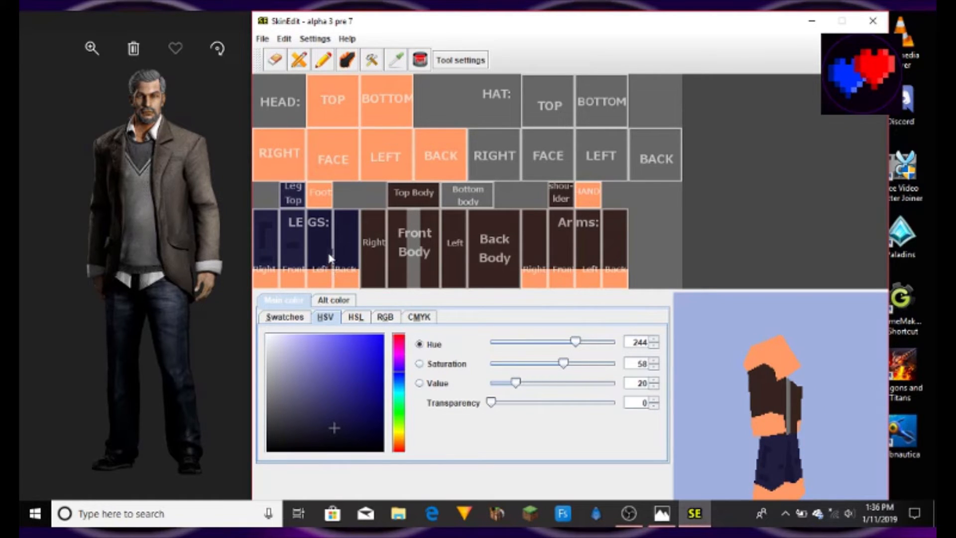
pyautogui.click(283, 40)
pyautogui.click(290, 56)
pyautogui.moveTo(783, 434)
pyautogui.mouseDown()
pyautogui.moveTo(807, 440)
pyautogui.moveTo(795, 428)
pyautogui.moveTo(795, 398)
pyautogui.moveTo(781, 443)
pyautogui.moveTo(795, 441)
pyautogui.mouseUp()
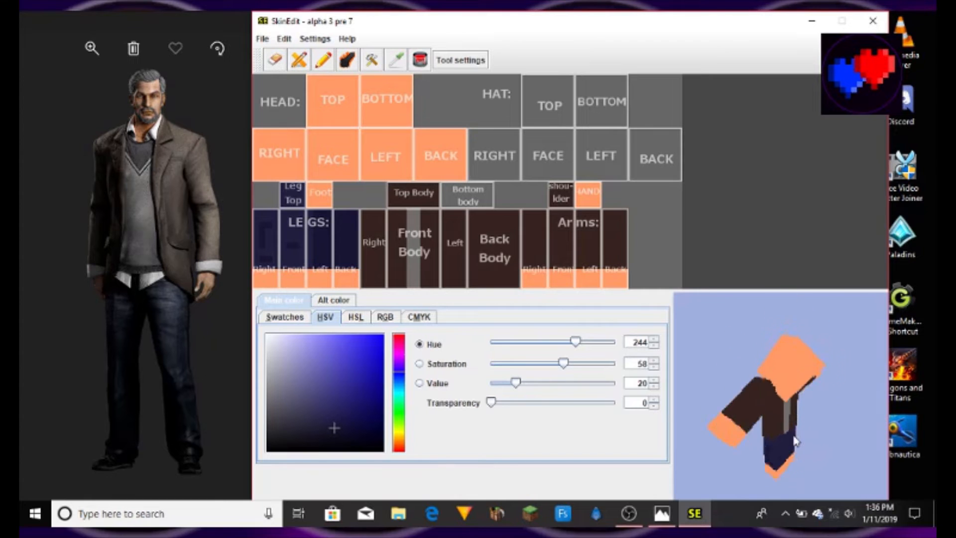
pyautogui.moveTo(753, 464); pyautogui.dragTo(786, 431)
pyautogui.moveTo(810, 374); pyautogui.dragTo(806, 429)
pyautogui.click(398, 62)
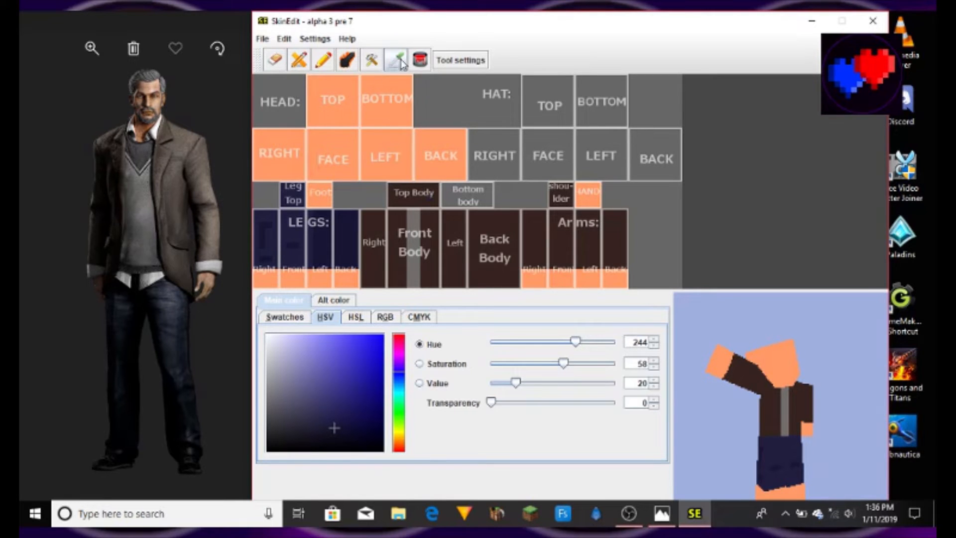
pyautogui.click(323, 60)
pyautogui.click(424, 170)
pyautogui.hotkey('ctrl', 'z')
pyautogui.moveTo(789, 417); pyautogui.dragTo(794, 440)
pyautogui.click(577, 285)
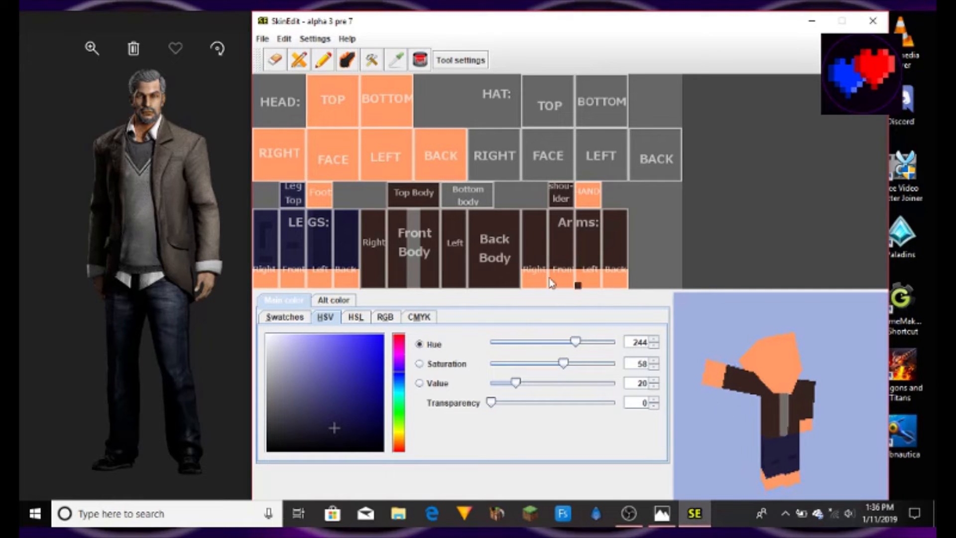
pyautogui.click(459, 199)
pyautogui.moveTo(755, 401); pyautogui.dragTo(798, 381)
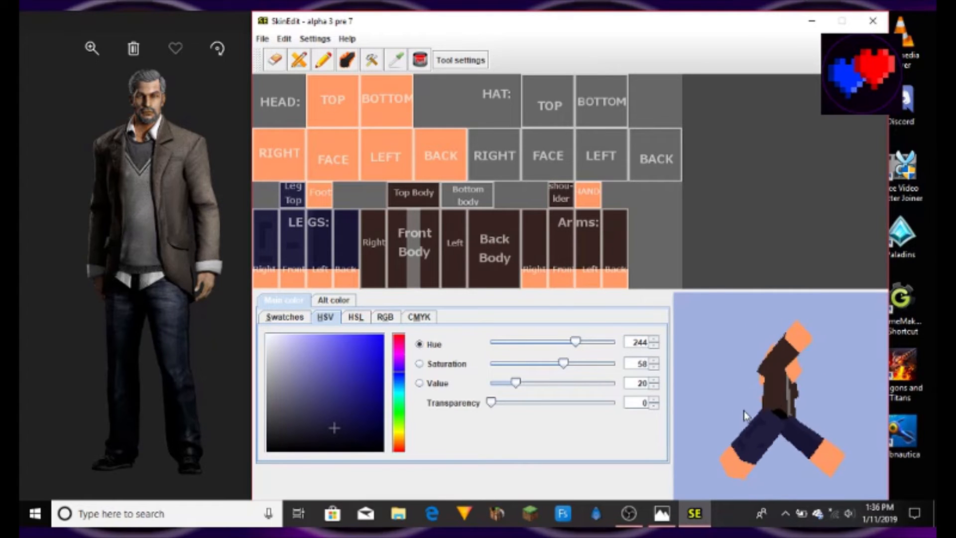
pyautogui.moveTo(747, 438); pyautogui.dragTo(796, 449)
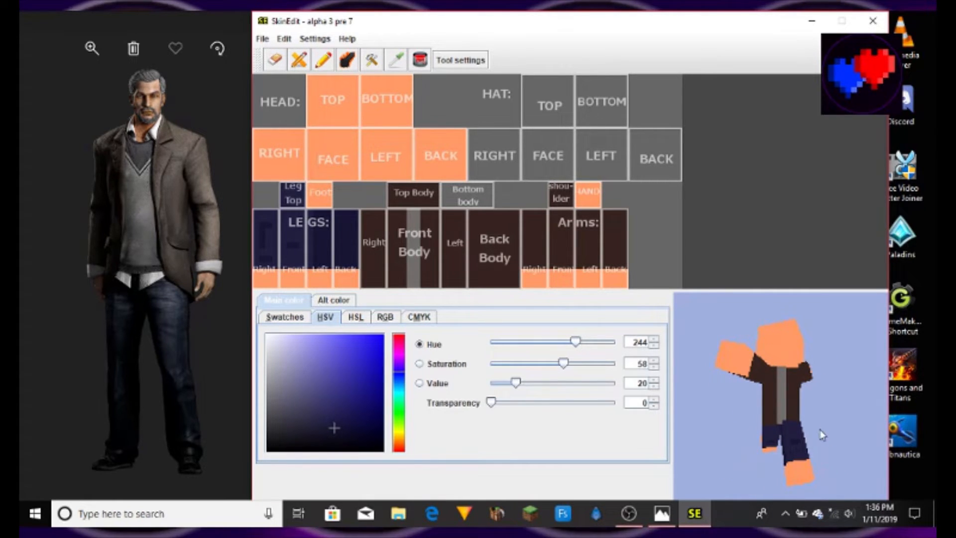
# Sample the jacket brown and pencil the coat's lower edge onto the upper right side of the legs
pyautogui.click(369, 199)
pyautogui.click(323, 60)
pyautogui.moveTo(799, 430); pyautogui.dragTo(894, 429)
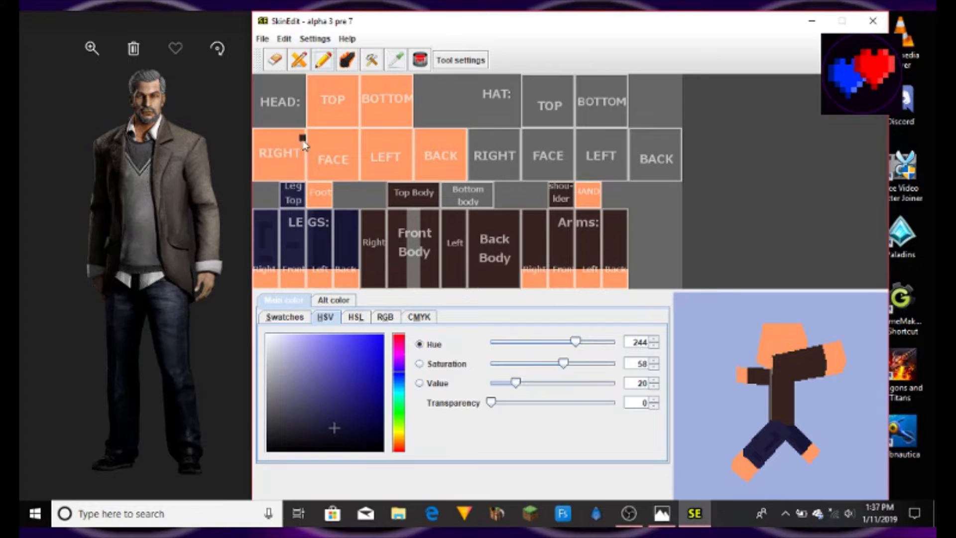
pyautogui.click(397, 61)
pyautogui.click(322, 59)
pyautogui.click(316, 77)
pyautogui.moveTo(794, 396); pyautogui.dragTo(728, 379)
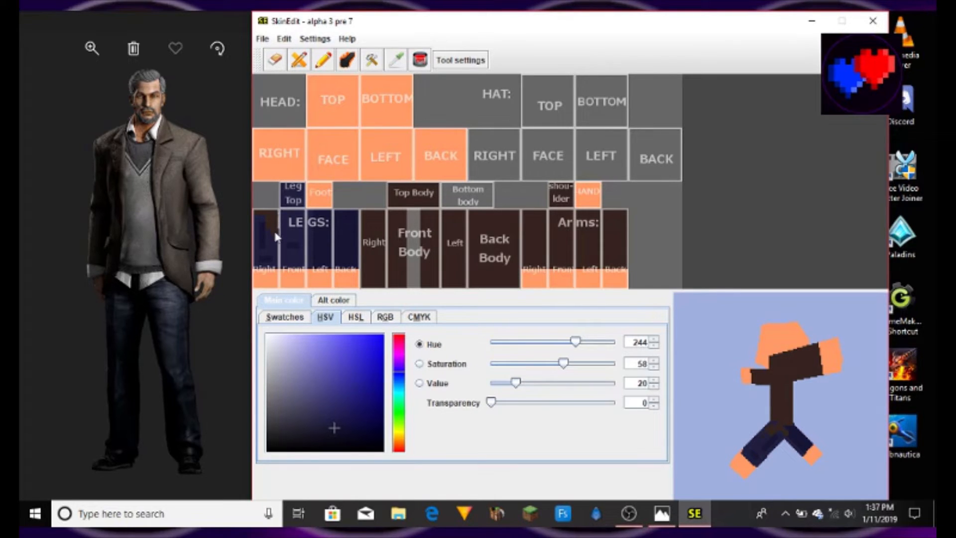
pyautogui.moveTo(273, 235)
pyautogui.mouseDown()
pyautogui.moveTo(262, 219)
pyautogui.moveTo(272, 231)
pyautogui.mouseUp()
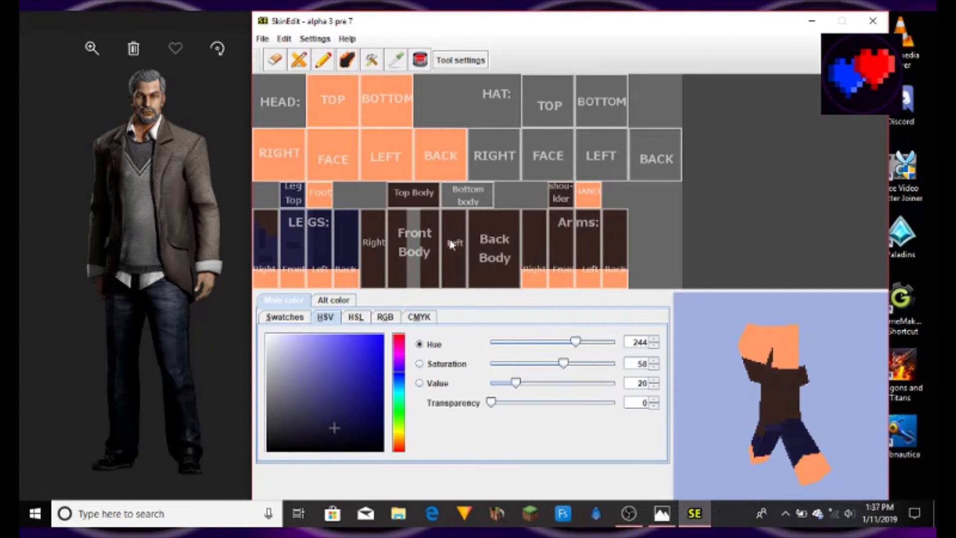
# Pencil the jacket brown across the upper back of the legs and undo unwanted strokes
pyautogui.moveTo(335, 210); pyautogui.dragTo(348, 215)
pyautogui.moveTo(336, 231); pyautogui.dragTo(351, 233)
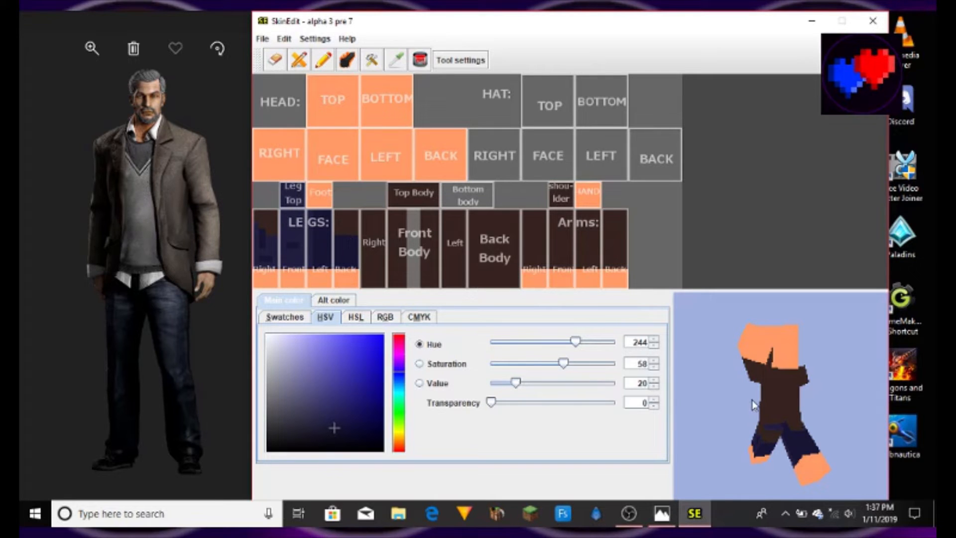
pyautogui.moveTo(813, 391); pyautogui.dragTo(732, 384)
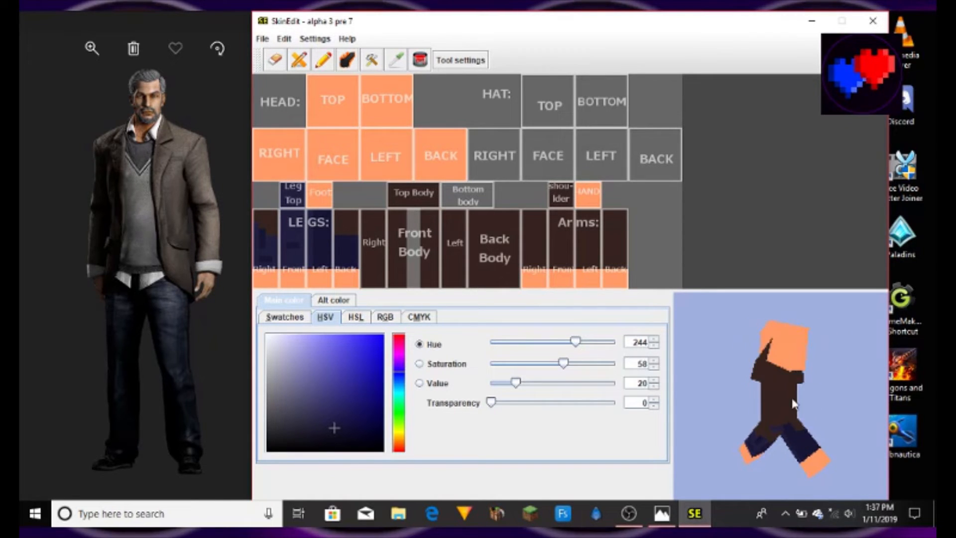
pyautogui.click(285, 40)
pyautogui.click(290, 55)
pyautogui.click(284, 38)
pyautogui.click(292, 55)
pyautogui.moveTo(718, 348); pyautogui.dragTo(751, 411)
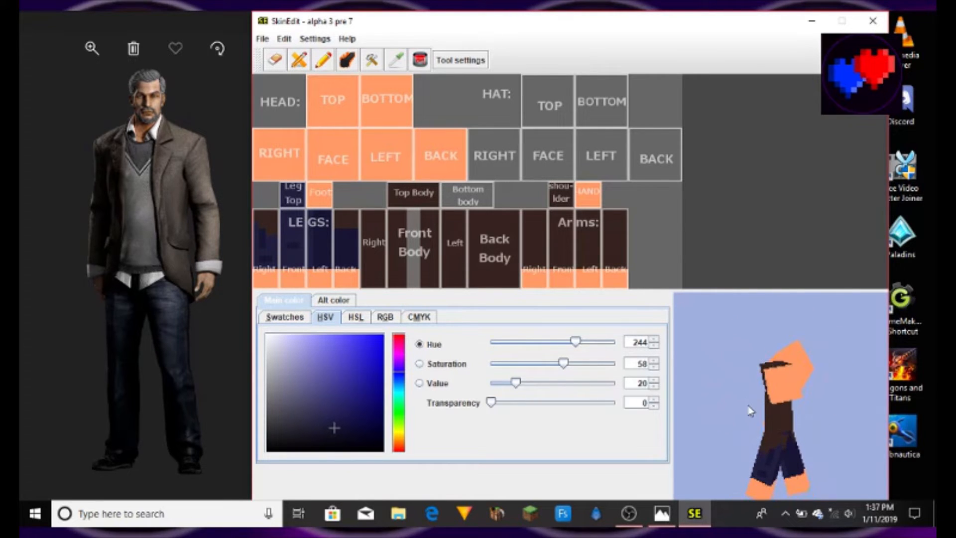
# Extend the brown coat edge around the upper right and front sides of the legs, sampling colours from the skin
pyautogui.click(324, 60)
pyautogui.click(395, 60)
pyautogui.click(323, 60)
pyautogui.click(264, 213)
pyautogui.click(396, 60)
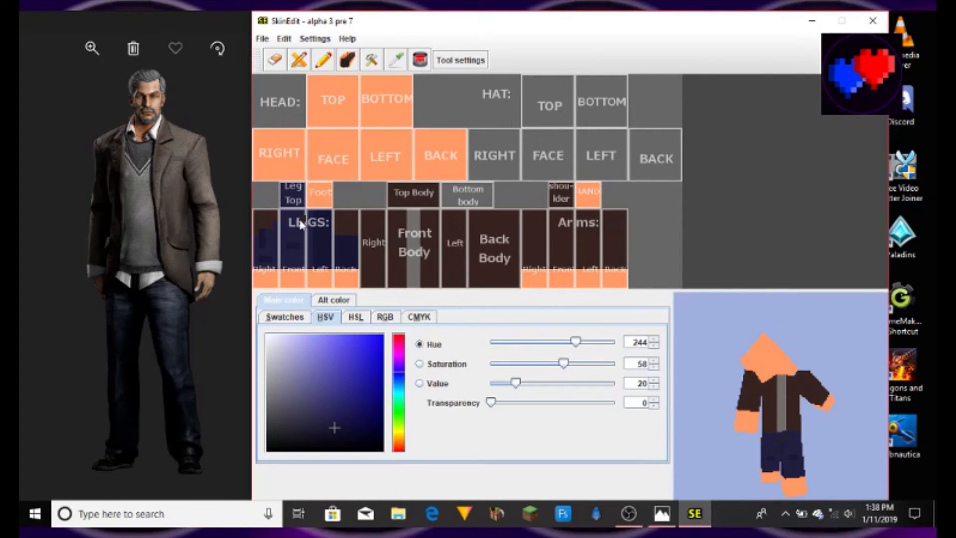
pyautogui.click(264, 233)
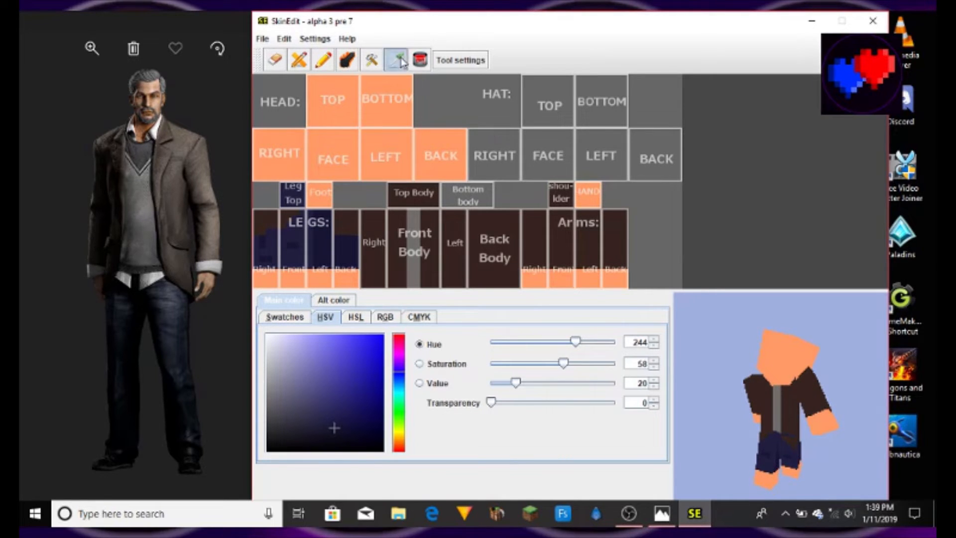
pyautogui.click(323, 59)
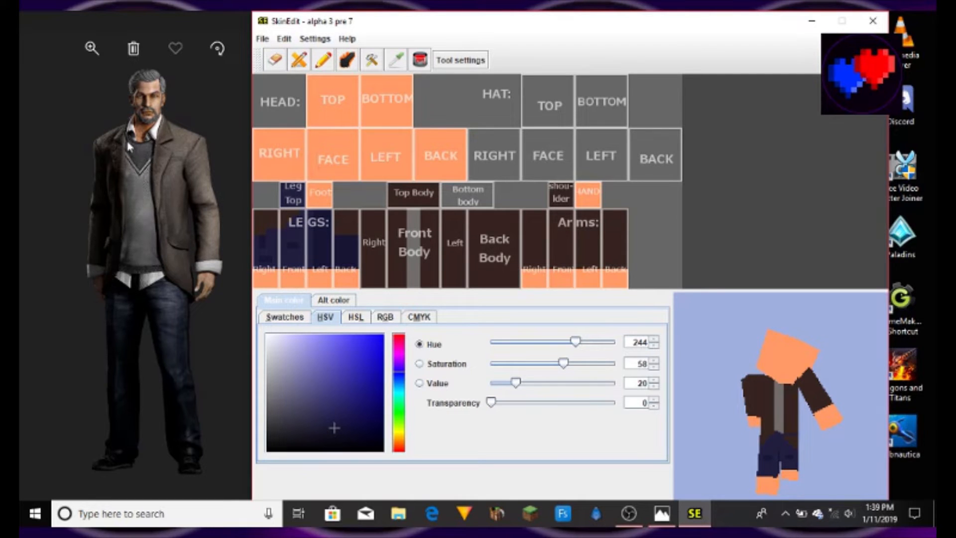
# Choose a light grey swatch and pencil a shirt collar at the top centre of the front body
pyautogui.moveTo(374, 407); pyautogui.dragTo(252, 352)
pyautogui.click(285, 317)
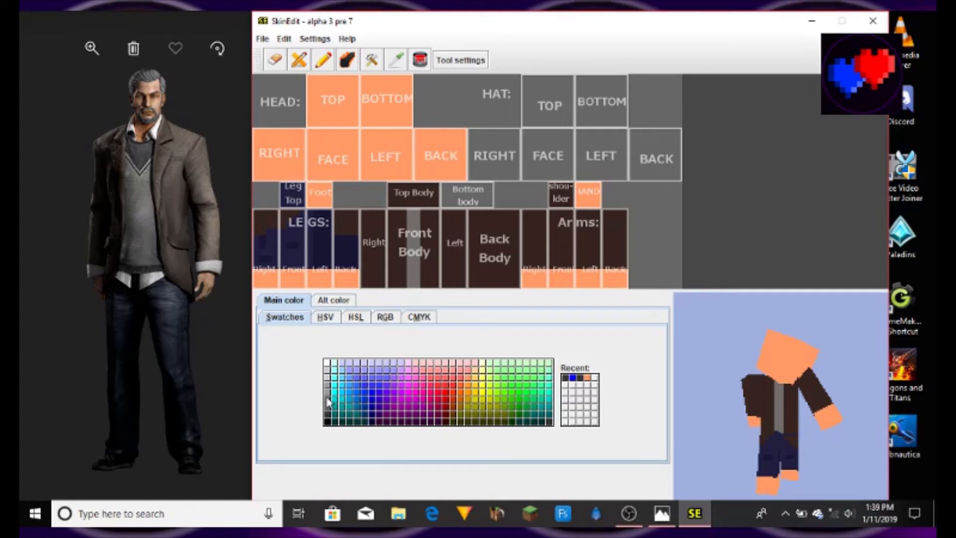
pyautogui.click(327, 385)
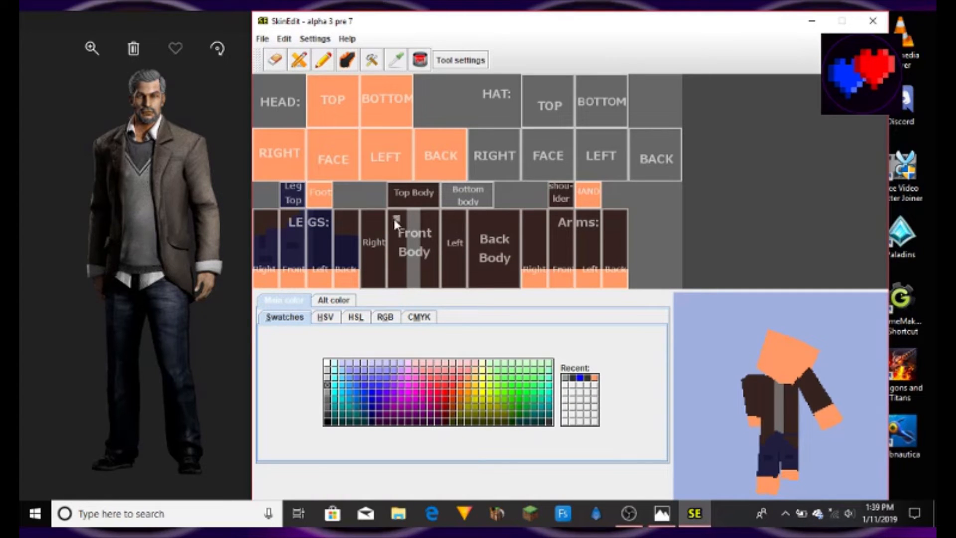
pyautogui.click(327, 380)
pyautogui.click(324, 60)
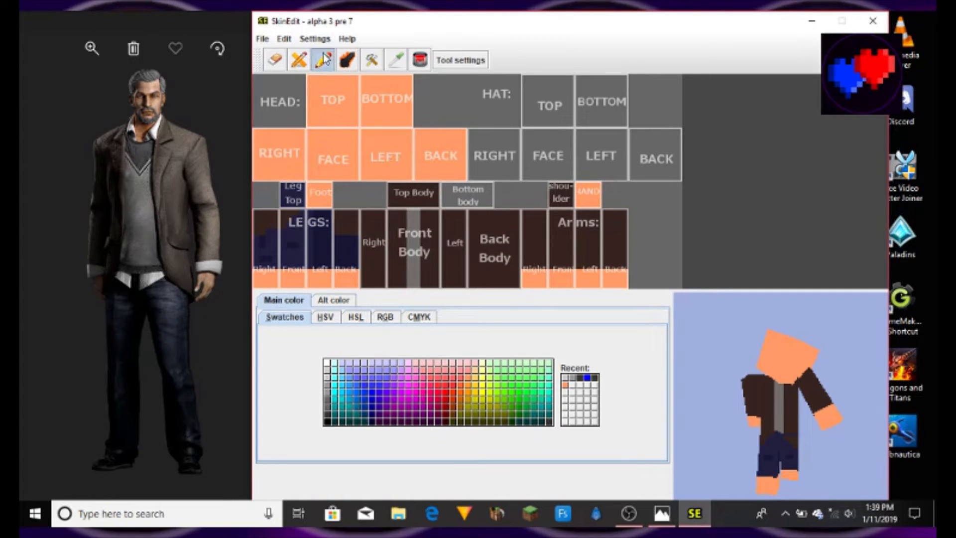
pyautogui.click(402, 213)
pyautogui.click(398, 212)
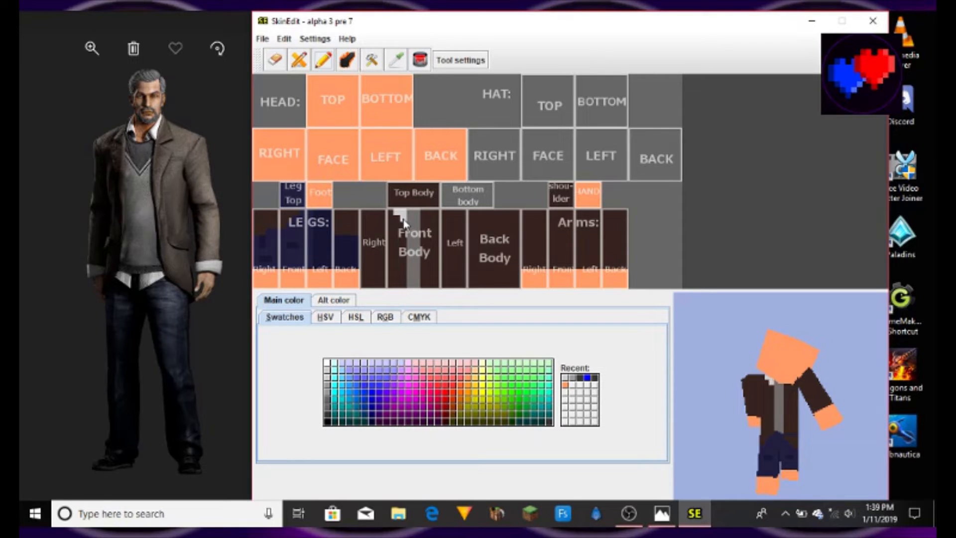
pyautogui.click(423, 213)
pyautogui.click(430, 245)
pyautogui.click(413, 220)
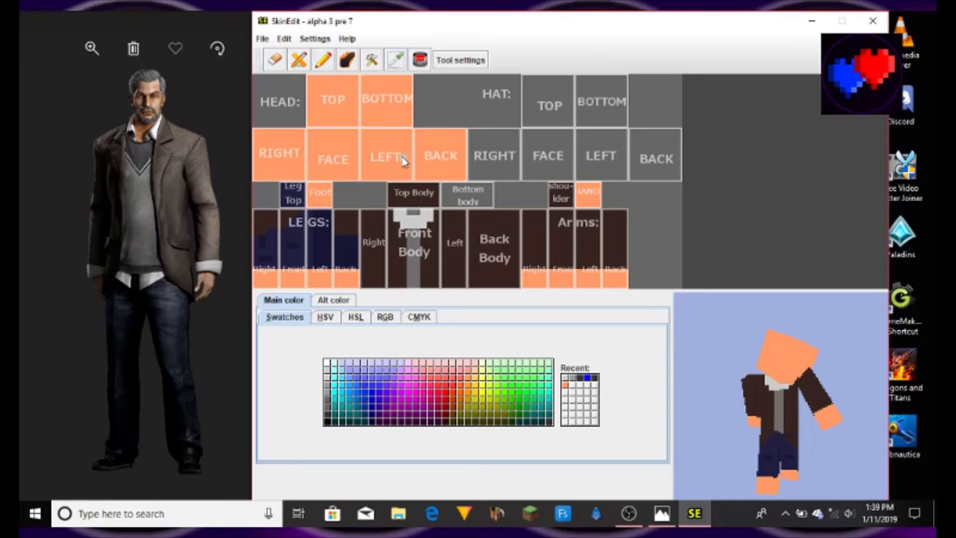
# Pencil a skin-coloured neck opening inside the collar, extending it onto the top of the body, and check the model
pyautogui.click(321, 63)
pyautogui.click(413, 217)
pyautogui.click(408, 206)
pyautogui.click(398, 205)
pyautogui.click(403, 200)
pyautogui.click(416, 194)
pyautogui.click(423, 199)
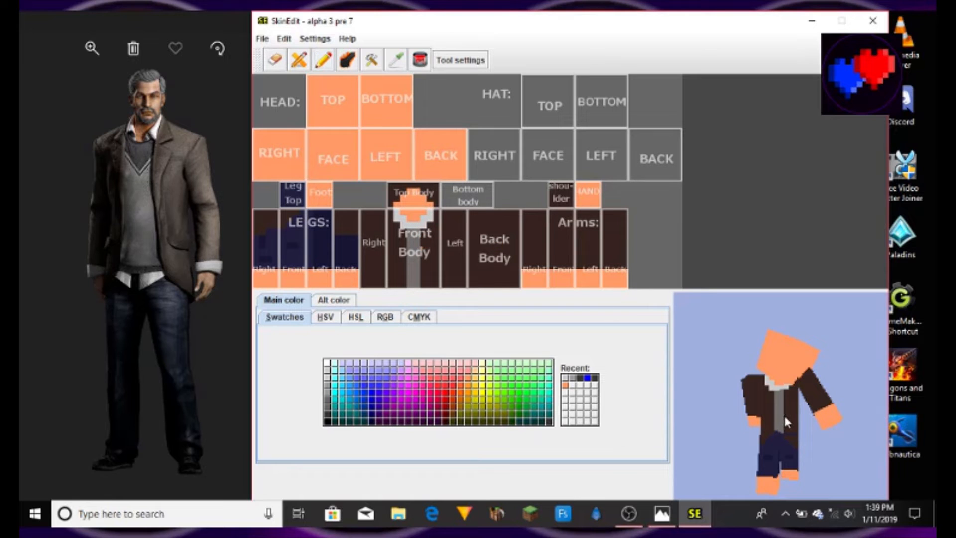
pyautogui.moveTo(784, 416); pyautogui.dragTo(687, 451)
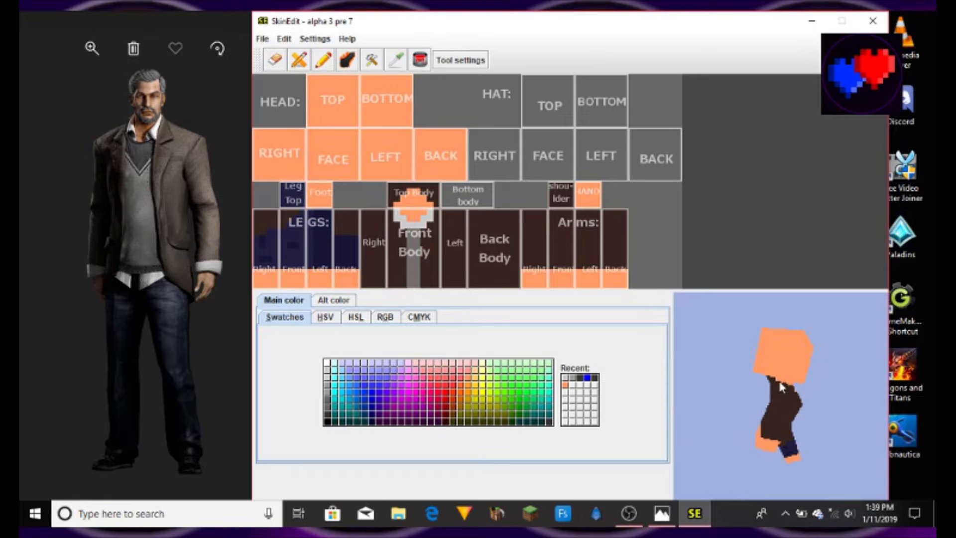
pyautogui.moveTo(781, 387); pyautogui.dragTo(785, 409)
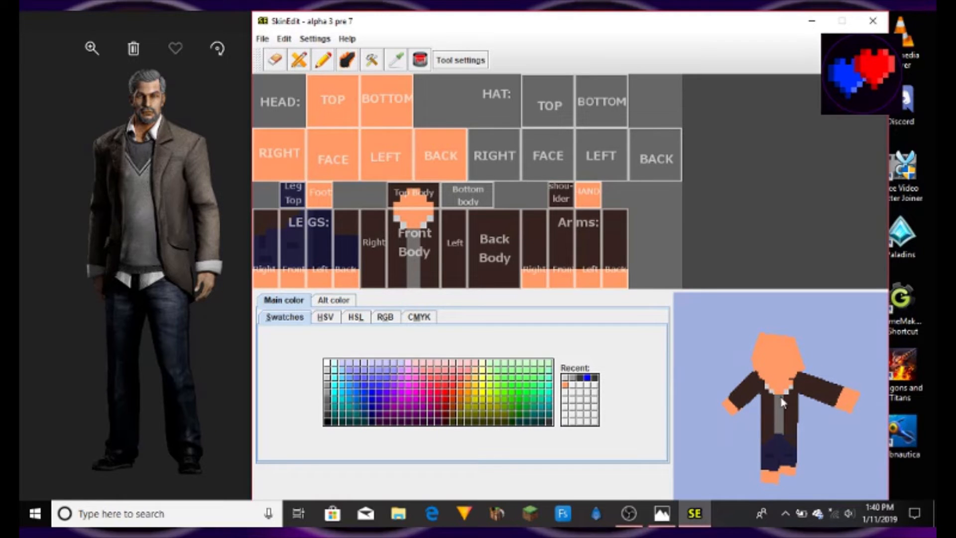
# Choose a dark grey swatch and shade the upper part of the sweater below the collar
pyautogui.click(327, 414)
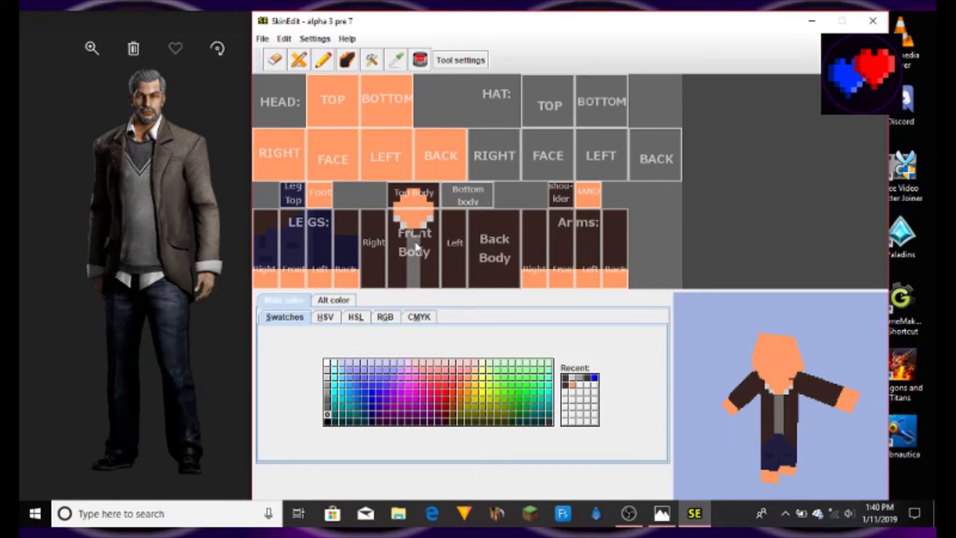
pyautogui.click(321, 60)
pyautogui.moveTo(716, 389); pyautogui.dragTo(757, 429)
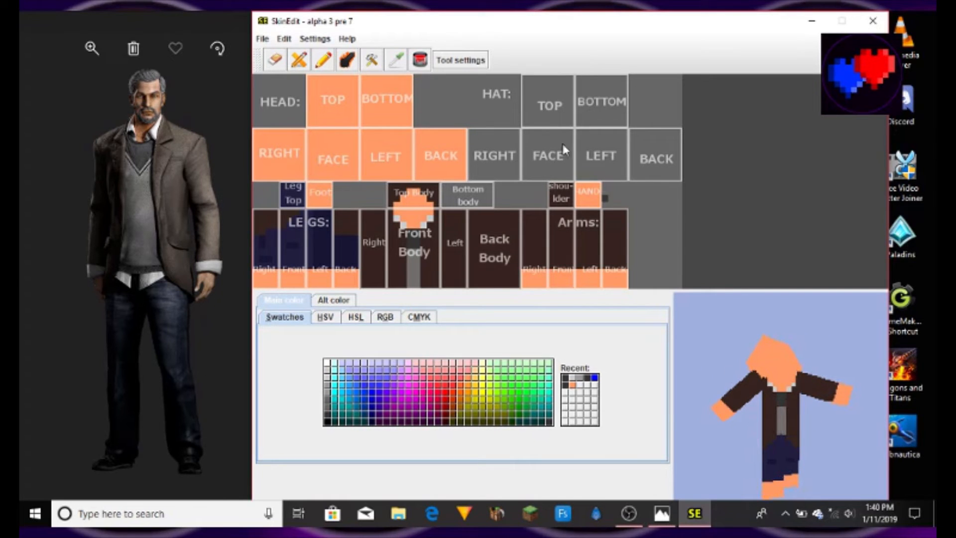
# Sample the collar's light grey and pencil a diagonal shirttail on the upper front of the legs, undoing the last stroke
pyautogui.click(406, 64)
pyautogui.click(402, 213)
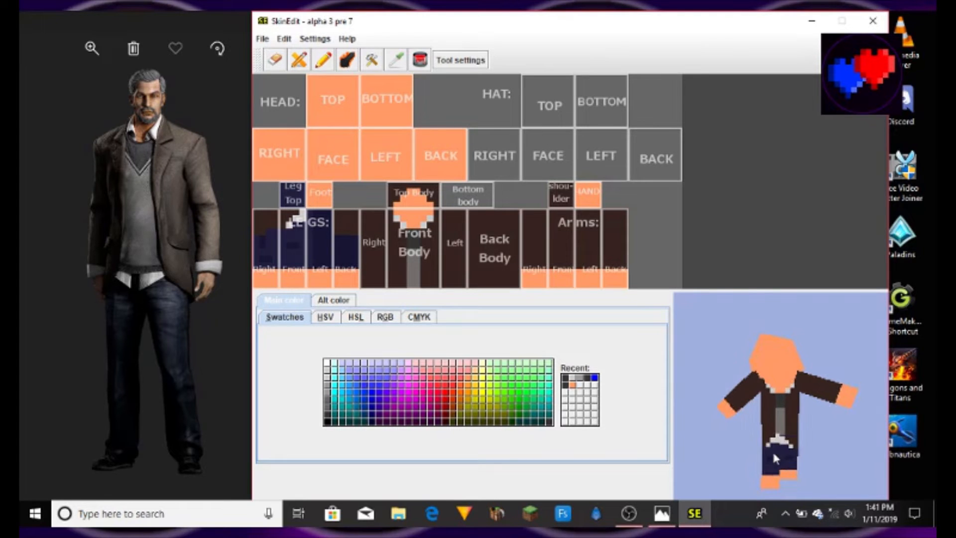
pyautogui.click(283, 40)
pyautogui.click(283, 39)
pyautogui.click(283, 40)
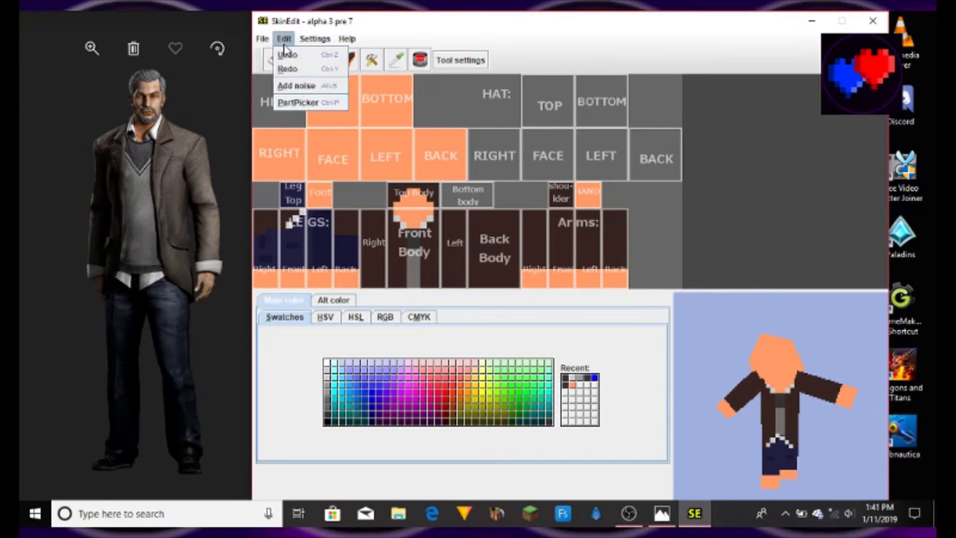
pyautogui.click(287, 56)
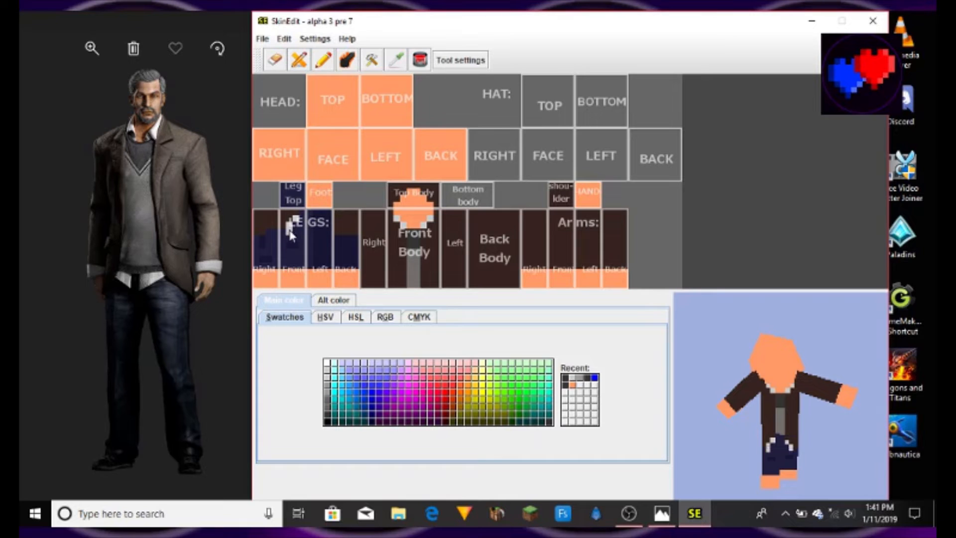
# Check the shirttail on the model and undo its last two strokes
pyautogui.moveTo(743, 381); pyautogui.dragTo(789, 394)
pyautogui.click(284, 39)
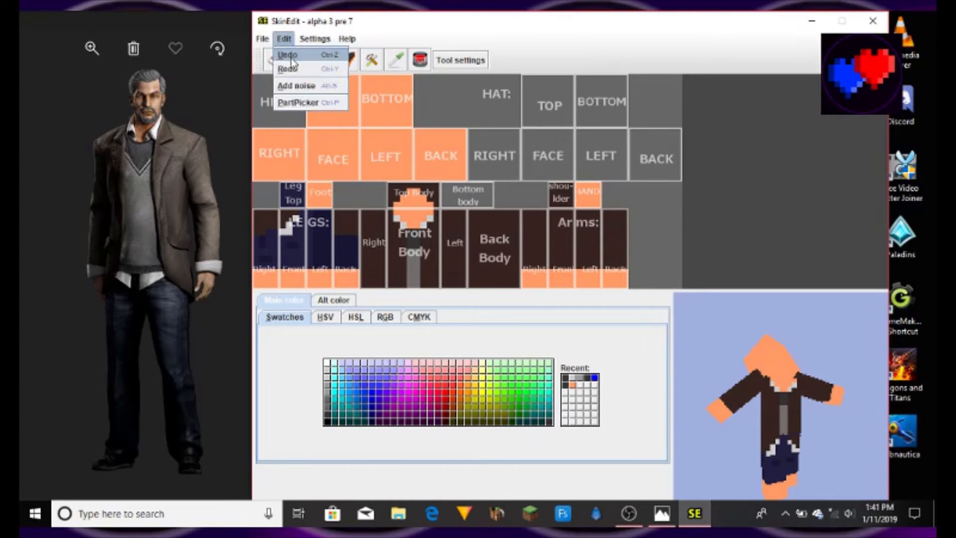
pyautogui.click(288, 54)
pyautogui.click(283, 39)
pyautogui.click(282, 53)
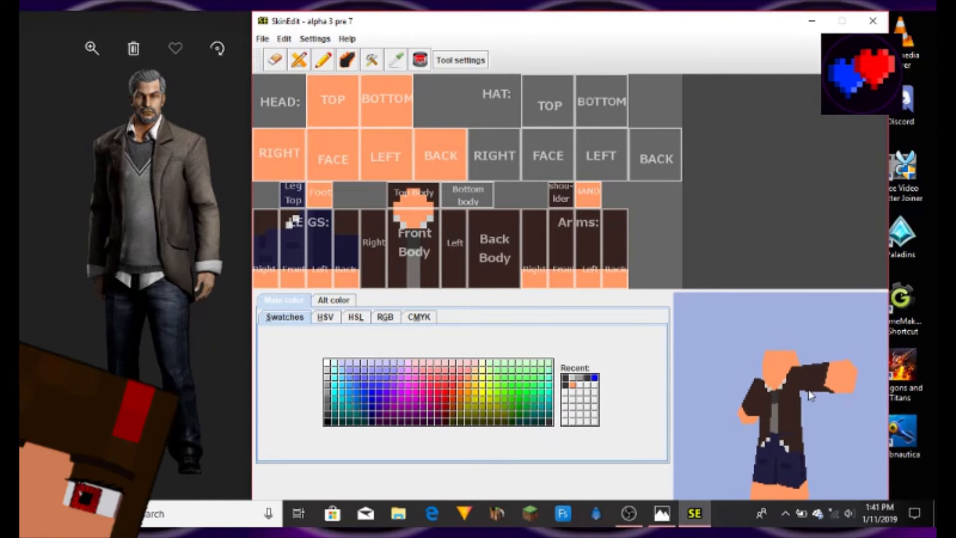
# Sample the jacket brown and pencil it onto the bottom of the body, undoing the last stroke
pyautogui.click(397, 60)
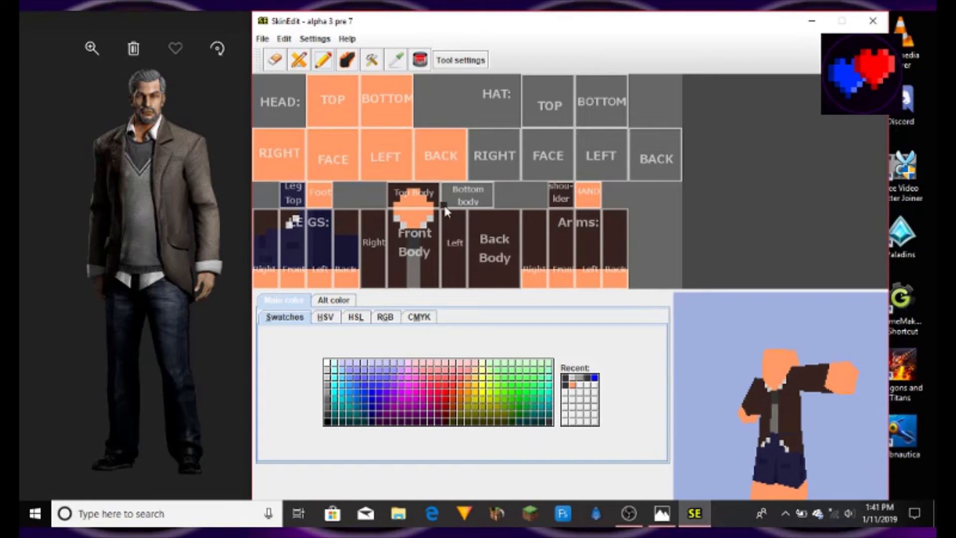
pyautogui.moveTo(443, 204); pyautogui.dragTo(488, 212)
pyautogui.moveTo(726, 375); pyautogui.dragTo(865, 390)
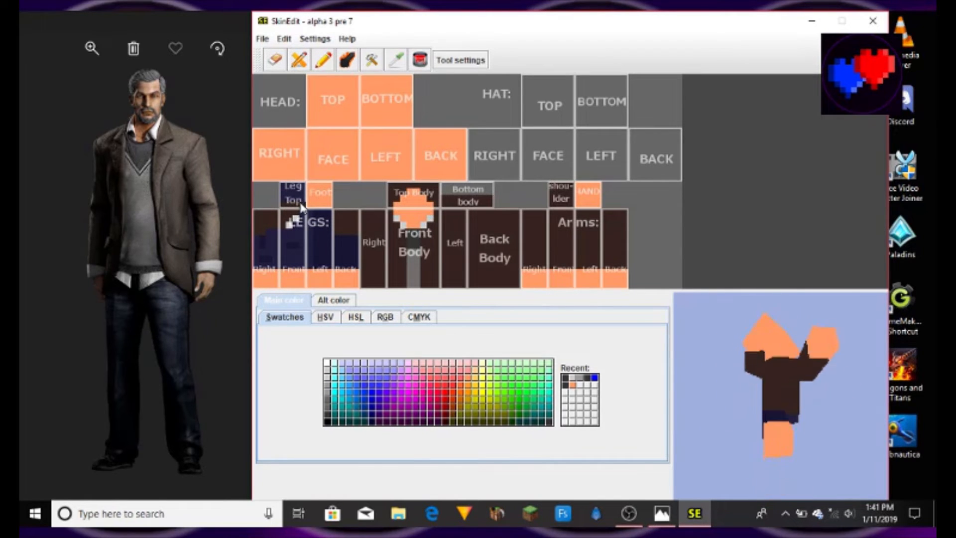
pyautogui.click(284, 39)
pyautogui.click(291, 55)
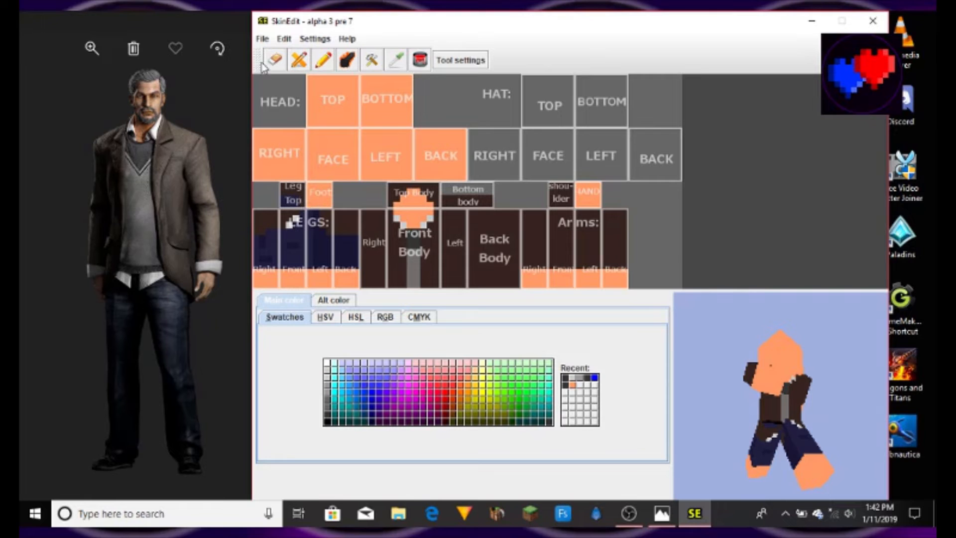
# Undo the latest stroke and pencil the jacket brown over the leg top and the rest of the body's bottom
pyautogui.click(285, 40)
pyautogui.click(287, 55)
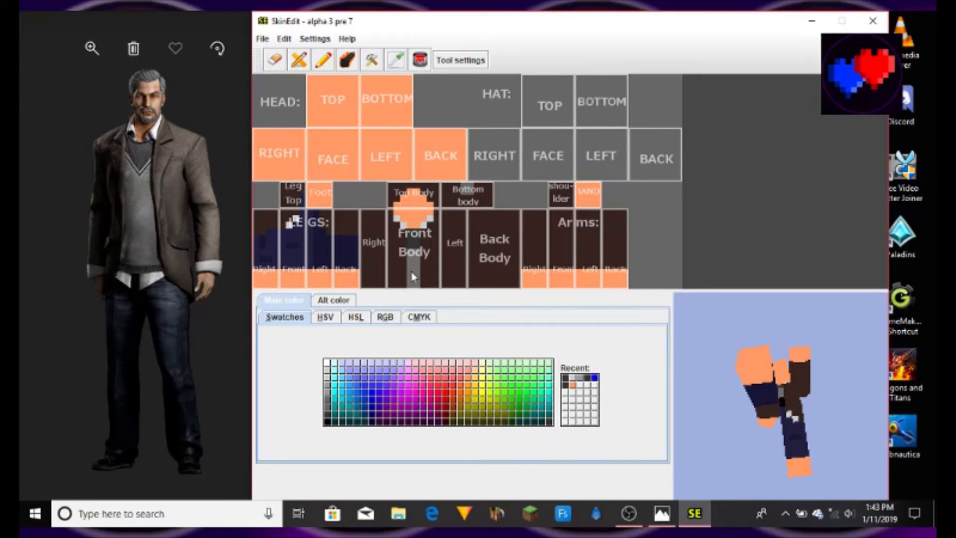
pyautogui.click(322, 64)
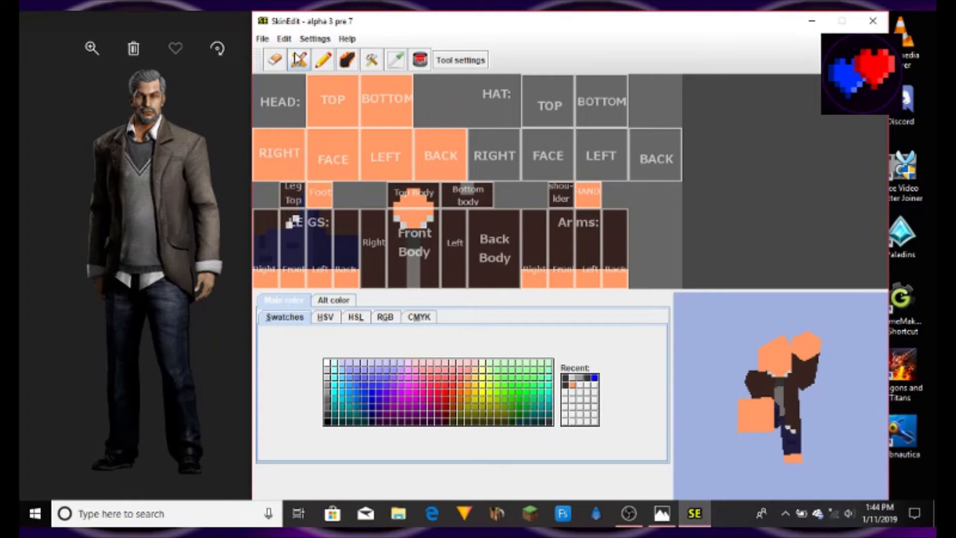
pyautogui.click(323, 60)
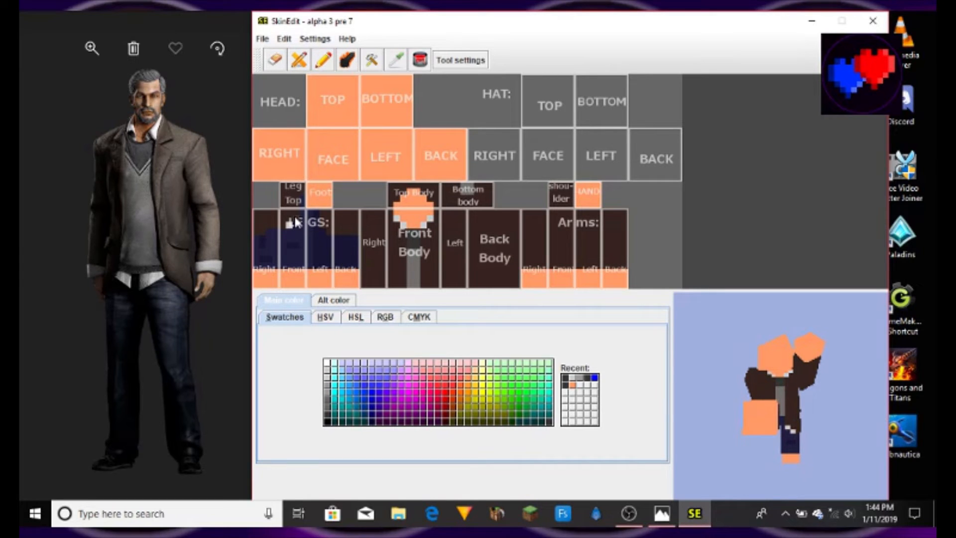
pyautogui.click(296, 220)
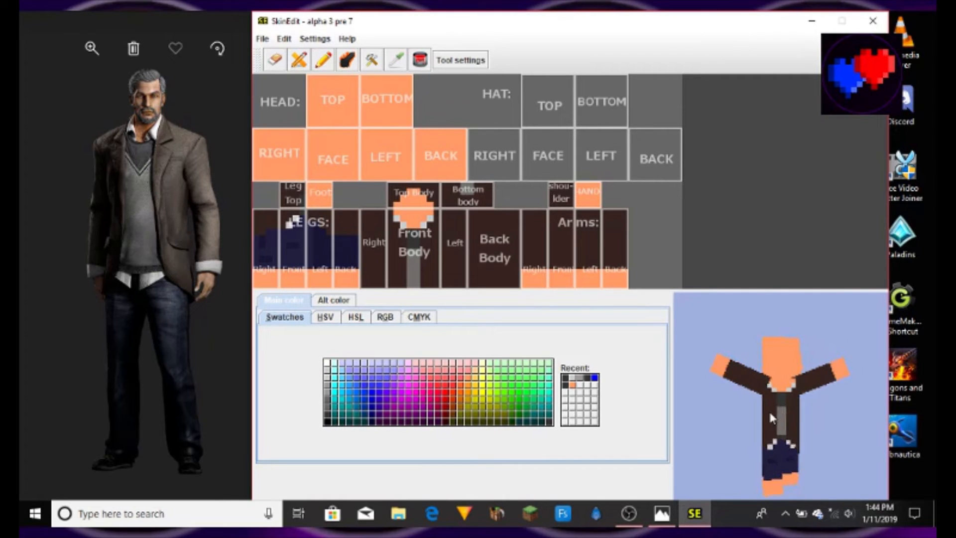
# Mix a dark brown in HSV with hue 26, saturation 51 and value 12 for pencilling the jacket's shading
pyautogui.moveTo(744, 409); pyautogui.dragTo(776, 425)
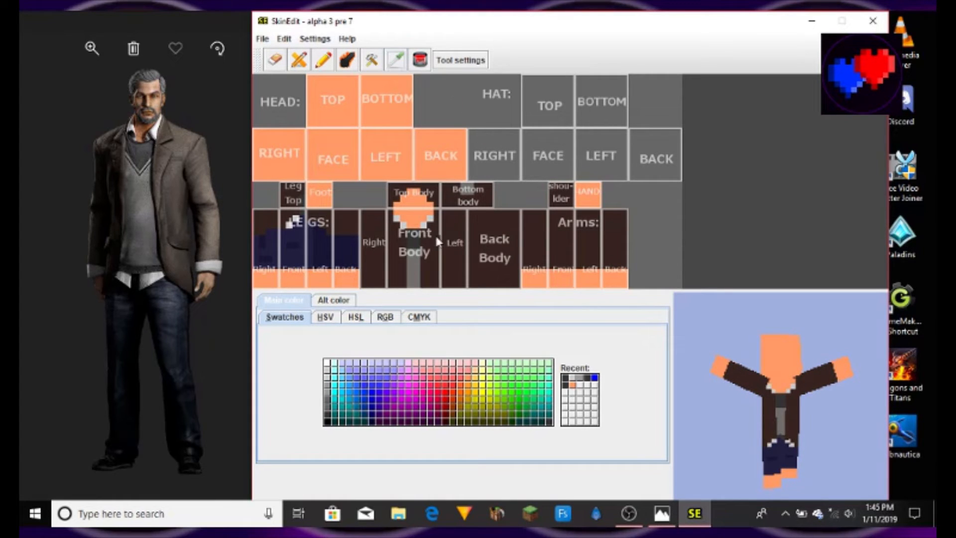
pyautogui.click(324, 318)
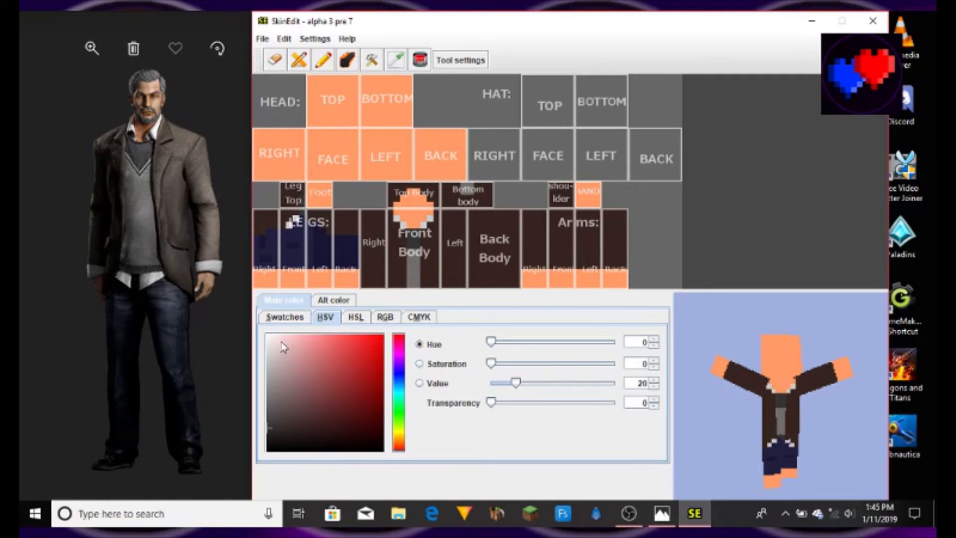
pyautogui.click(399, 442)
pyautogui.moveTo(352, 424); pyautogui.dragTo(326, 427)
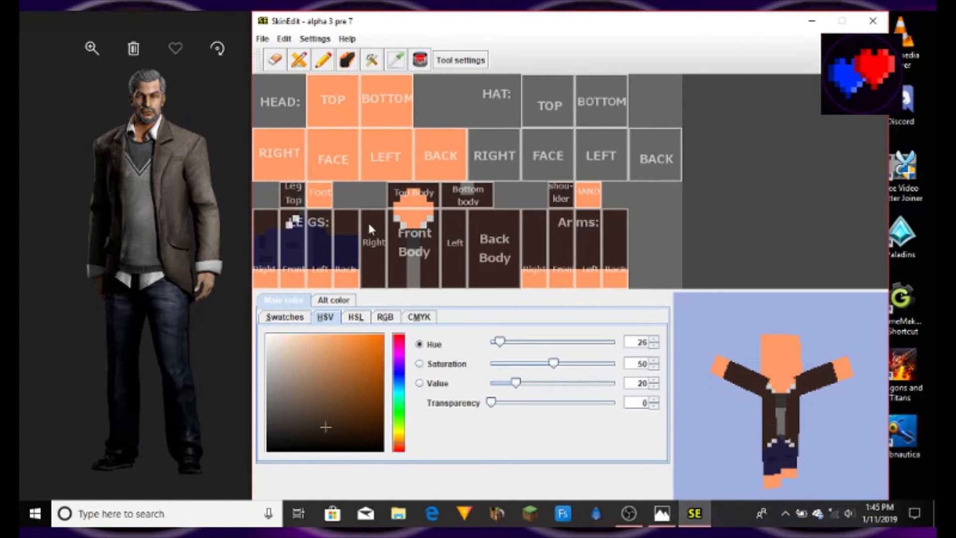
pyautogui.click(326, 440)
pyautogui.click(324, 62)
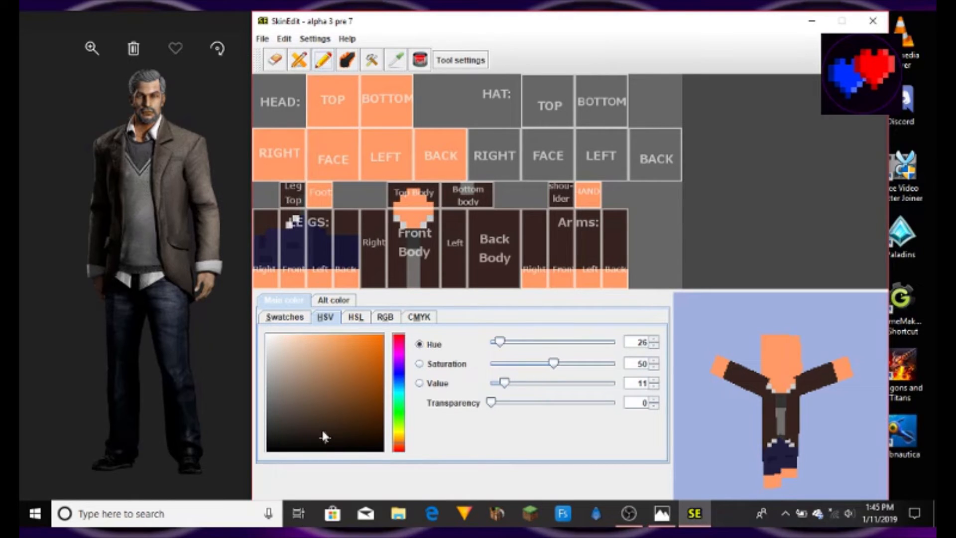
pyautogui.click(322, 430)
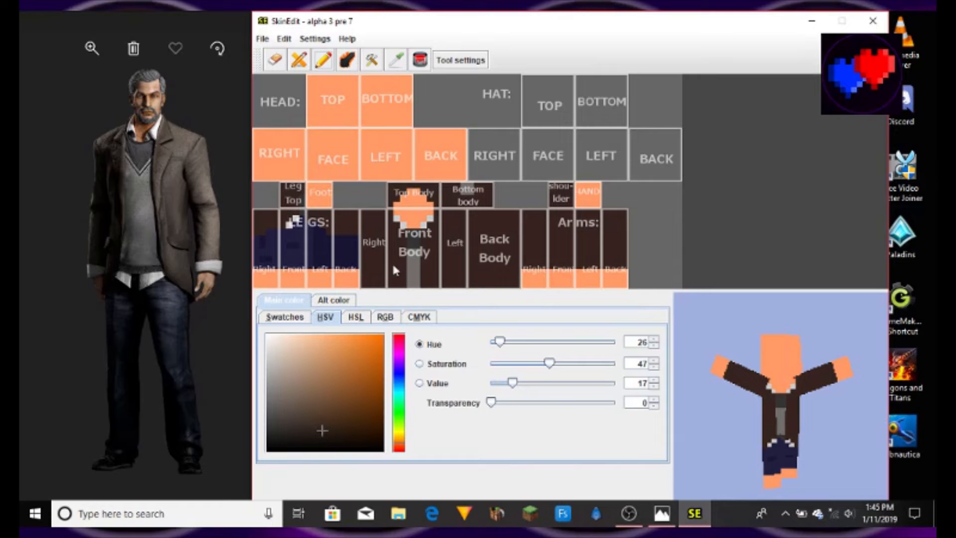
pyautogui.click(326, 437)
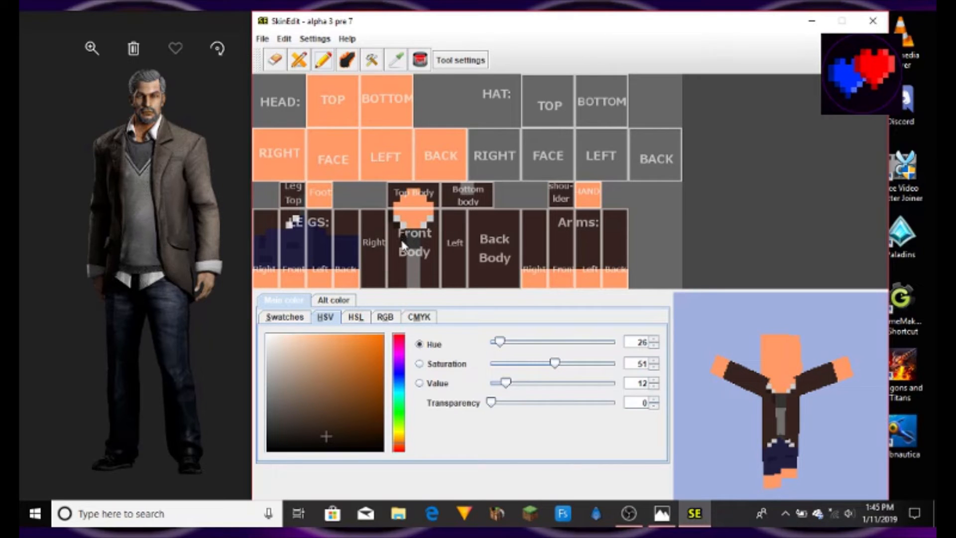
# Mute the brown to saturation 25 and value 15, pencil shading below the collar on the front body and undo the last stroke
pyautogui.click(317, 435)
pyautogui.click(282, 432)
pyautogui.click(295, 434)
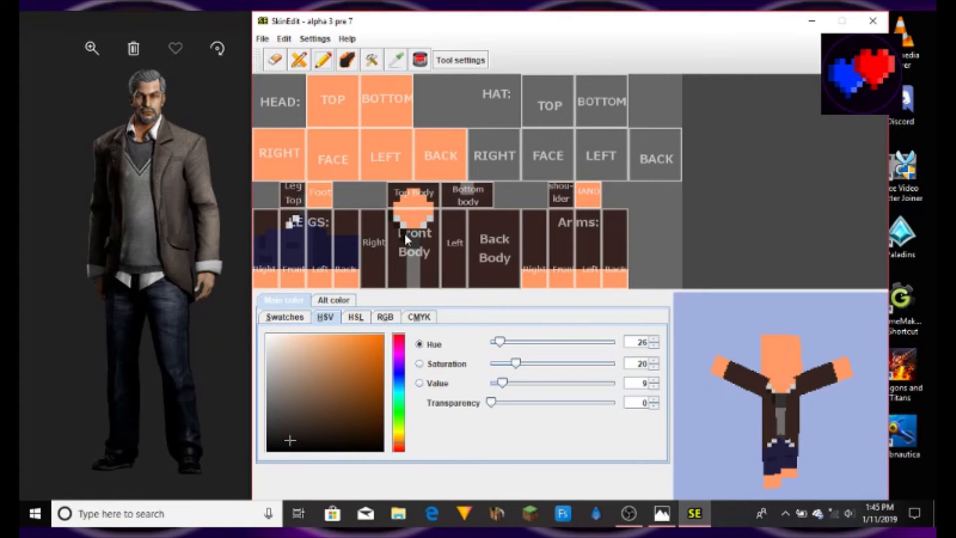
pyautogui.click(280, 42)
pyautogui.click(288, 52)
pyautogui.click(392, 63)
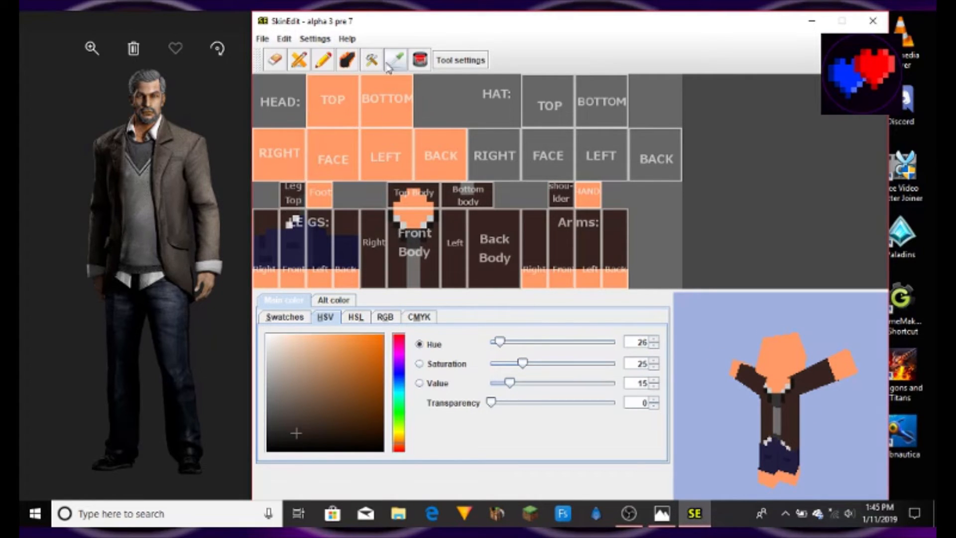
# Set the brown to saturation 22 and value 13 and recolour the whole jacket with the fill tool
pyautogui.click(311, 438)
pyautogui.click(293, 435)
pyautogui.click(419, 61)
pyautogui.click(426, 273)
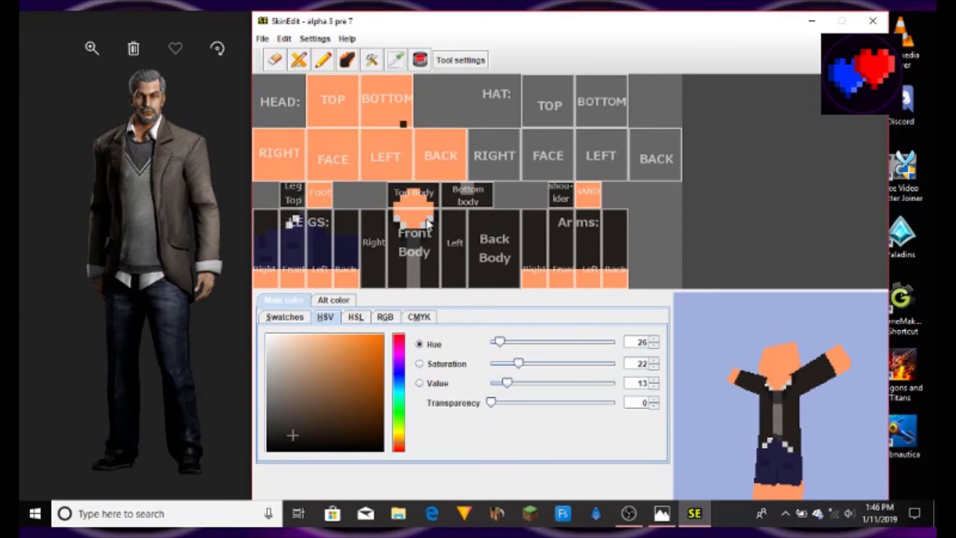
# Darken the brown to saturation 24 and value 10, pencil shading on the back of the jacket and undo the last stroke
pyautogui.click(297, 439)
pyautogui.click(294, 438)
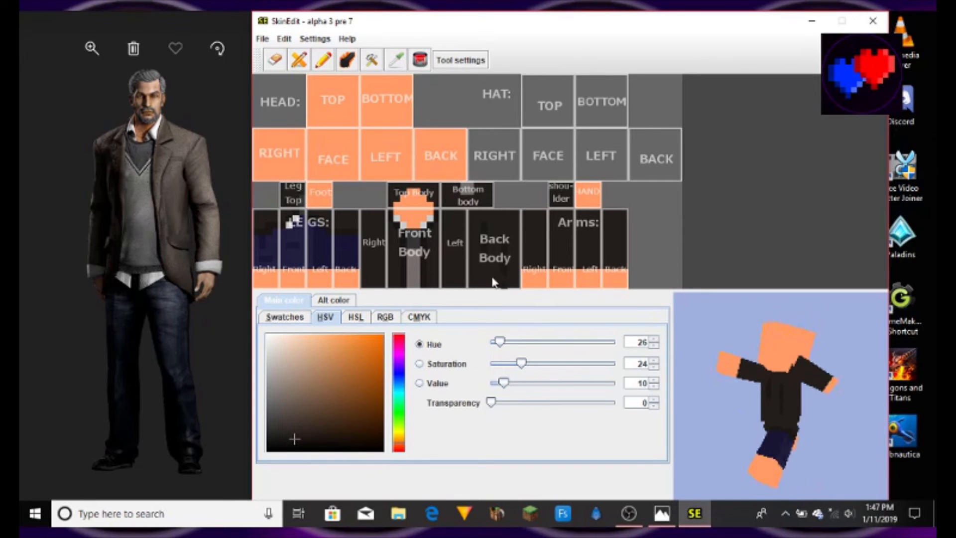
pyautogui.click(284, 40)
pyautogui.click(293, 55)
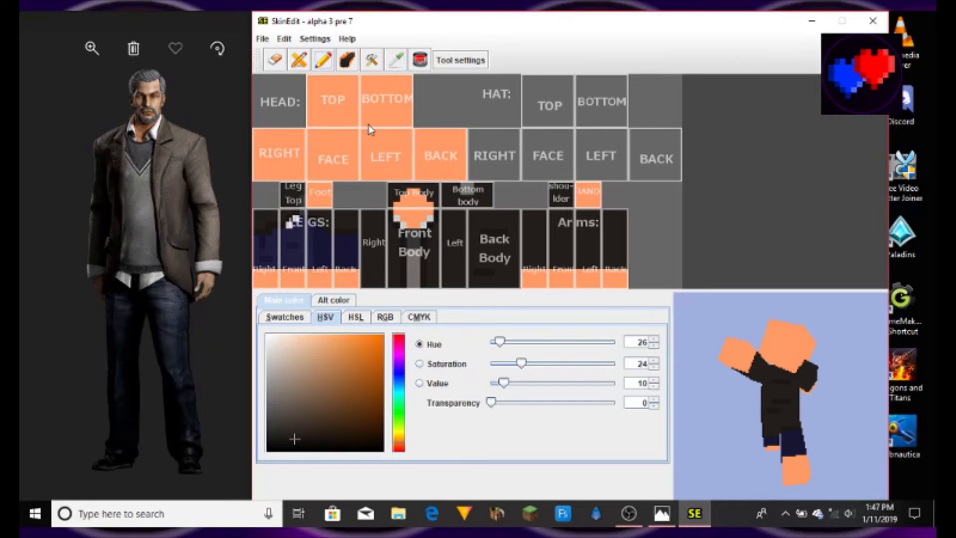
# Sample the jacket colour on the right body side and continue its pencil shading with saturation 24 and value 11
pyautogui.click(396, 60)
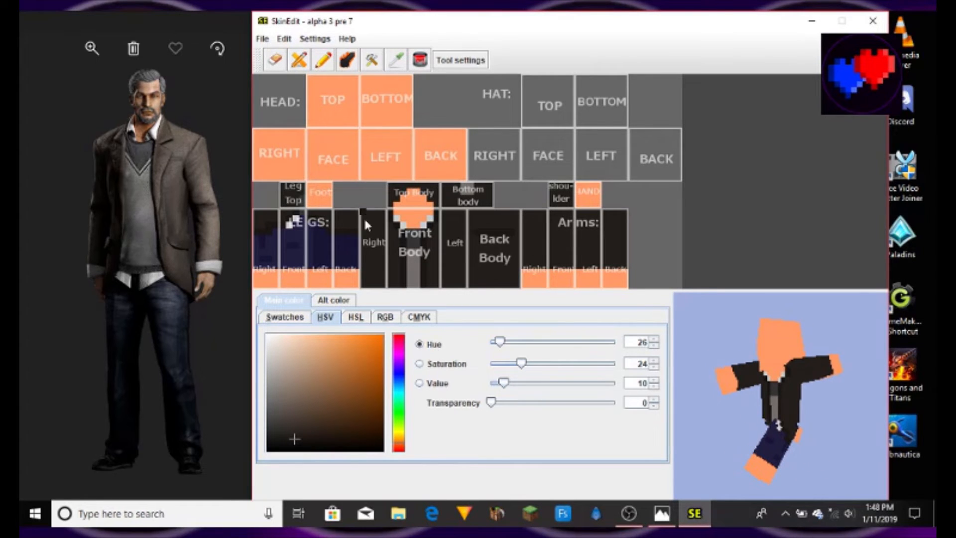
pyautogui.click(364, 217)
pyautogui.click(324, 60)
pyautogui.click(295, 438)
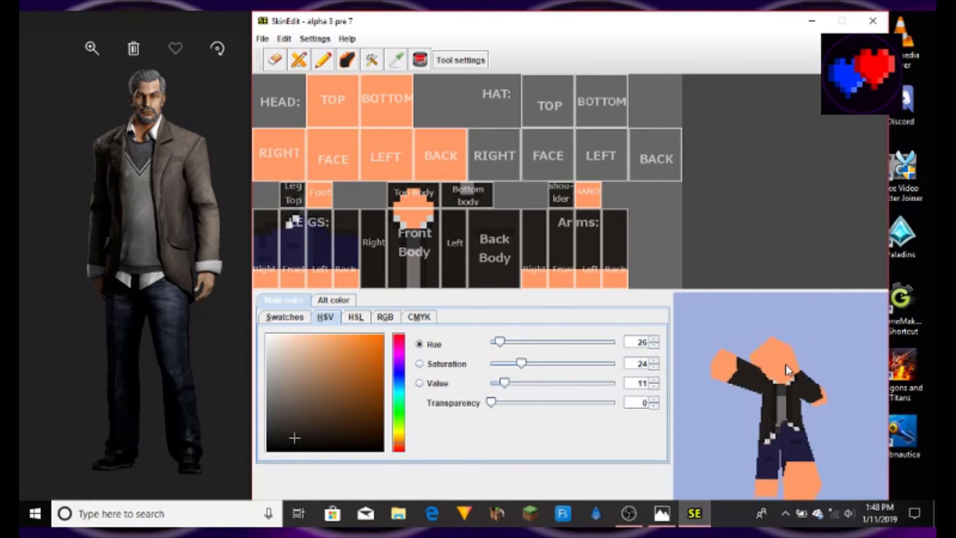
pyautogui.moveTo(785, 433); pyautogui.dragTo(762, 403)
# Sample the trousers' navy and pencil shading onto the legs in varied shades, finishing with saturation 51 and value 21
pyautogui.click(396, 61)
pyautogui.click(339, 244)
pyautogui.click(352, 431)
pyautogui.click(323, 60)
pyautogui.click(354, 433)
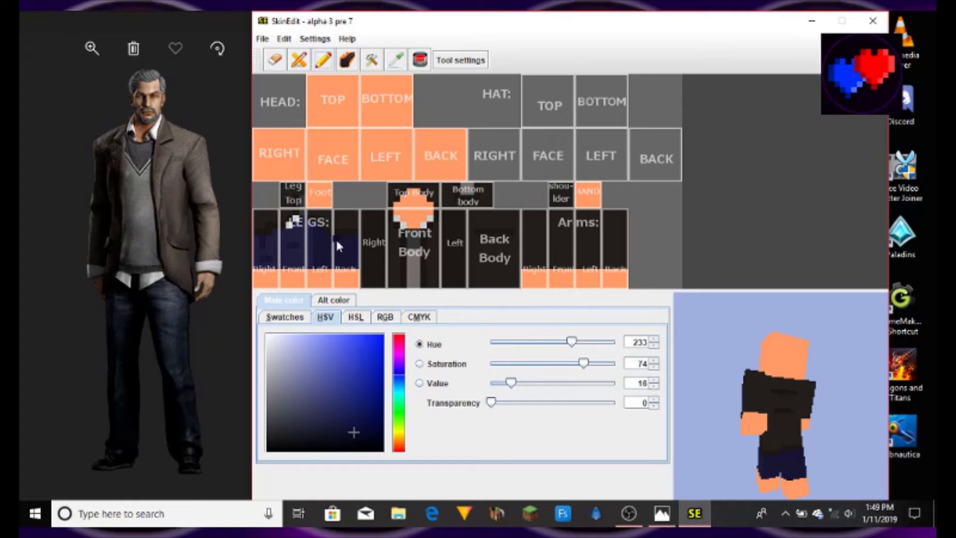
pyautogui.click(347, 429)
pyautogui.click(337, 429)
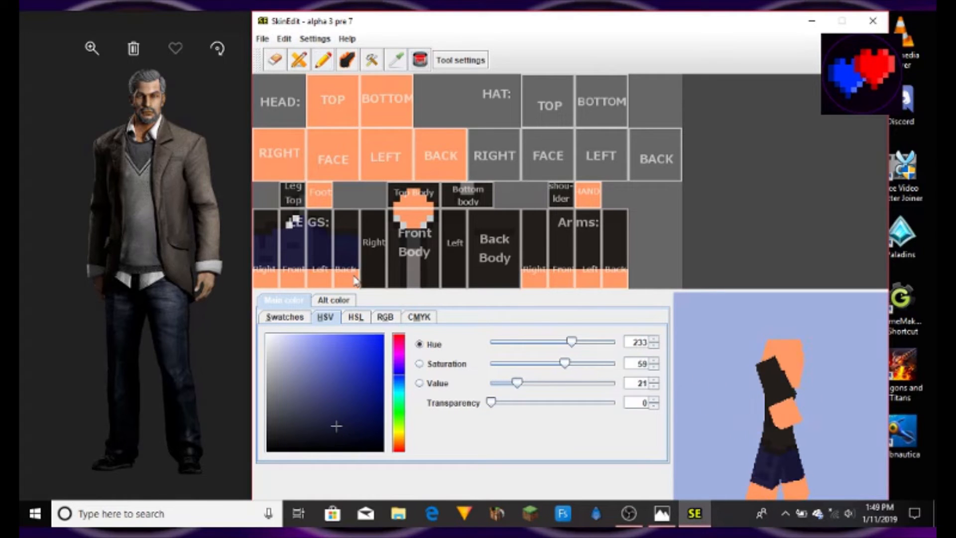
pyautogui.moveTo(334, 431); pyautogui.dragTo(326, 427)
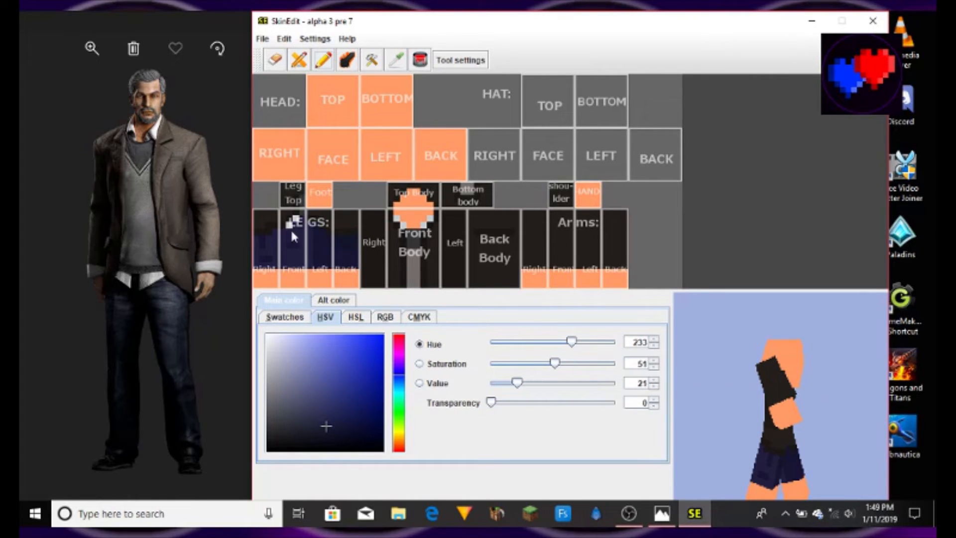
# Undo the latest leg stroke and extend the navy trousers lower across all four leg sides
pyautogui.click(284, 38)
pyautogui.click(288, 57)
pyautogui.click(283, 38)
pyautogui.moveTo(256, 272); pyautogui.dragTo(352, 271)
pyautogui.click(302, 58)
# Sample the shirt's light greys and paint cuffs around the sleeve ends on all four arm sides
pyautogui.click(396, 60)
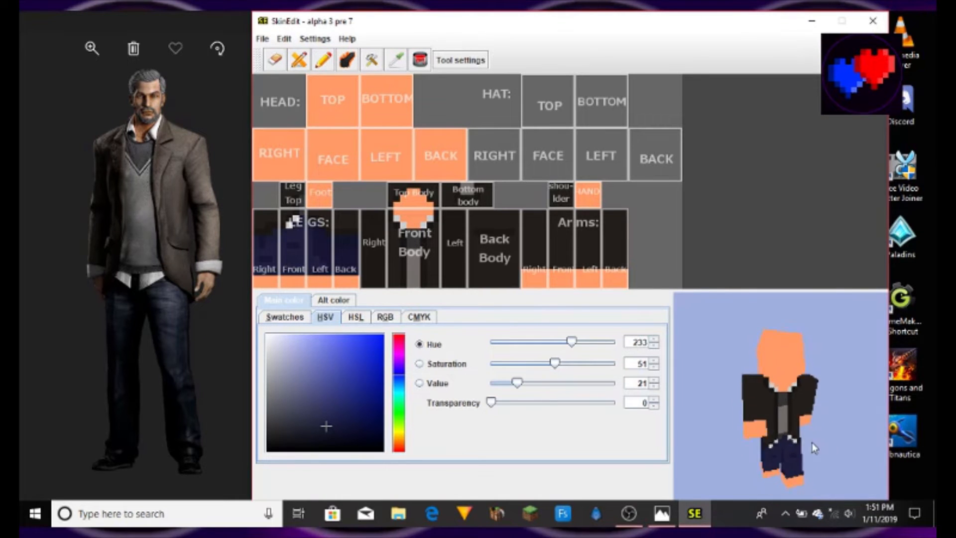
pyautogui.click(396, 61)
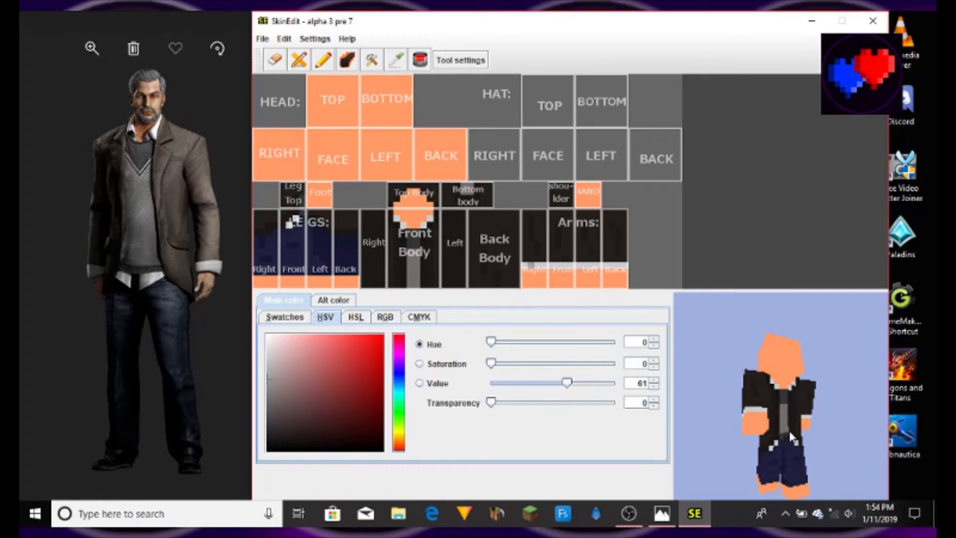
# Try adding noise to the whole skin with a force of about 60, inspect the model and undo it
pyautogui.click(283, 40)
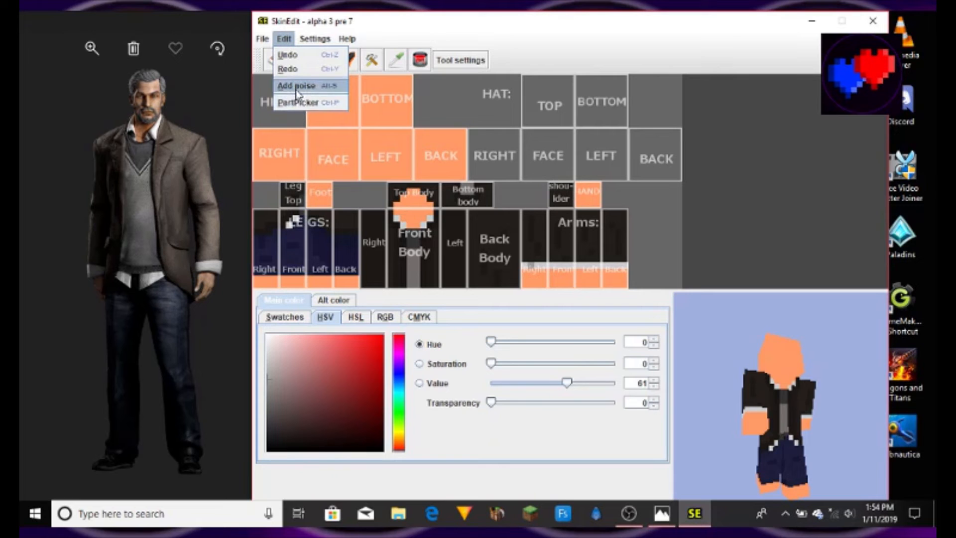
pyautogui.click(380, 37)
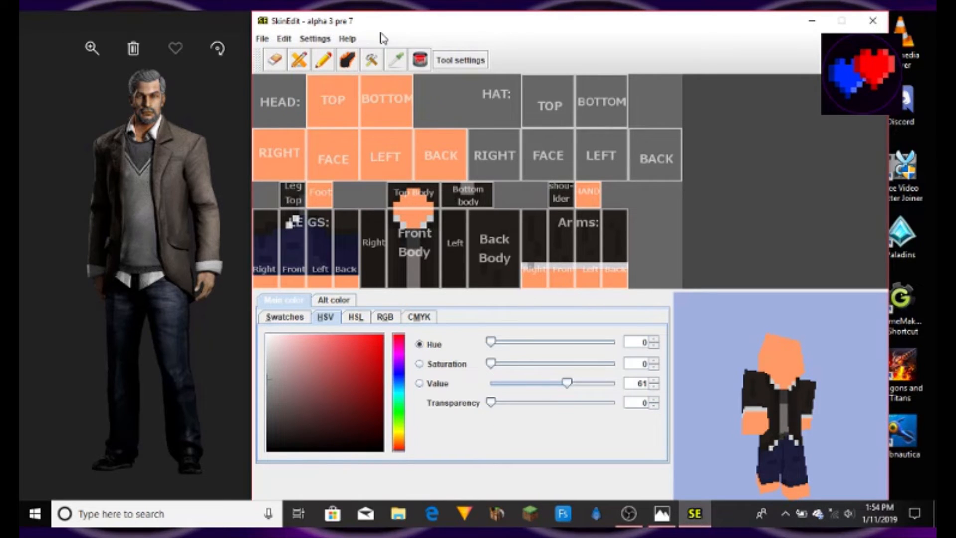
pyautogui.click(284, 40)
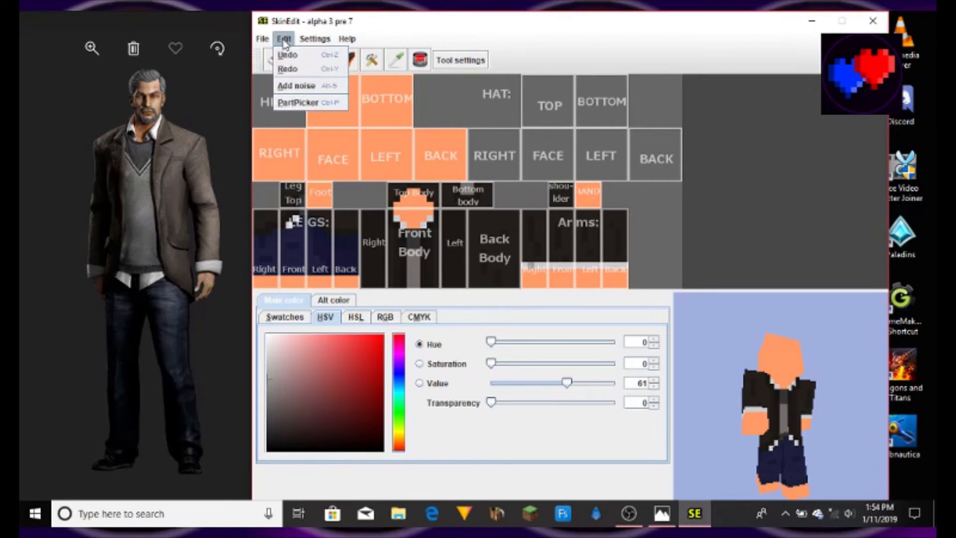
pyautogui.click(291, 87)
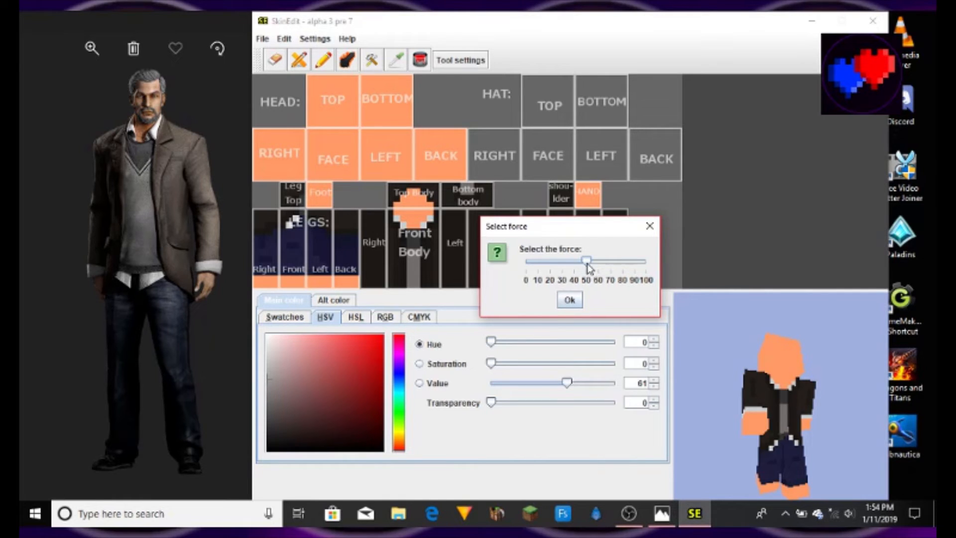
pyautogui.moveTo(589, 268); pyautogui.dragTo(540, 272)
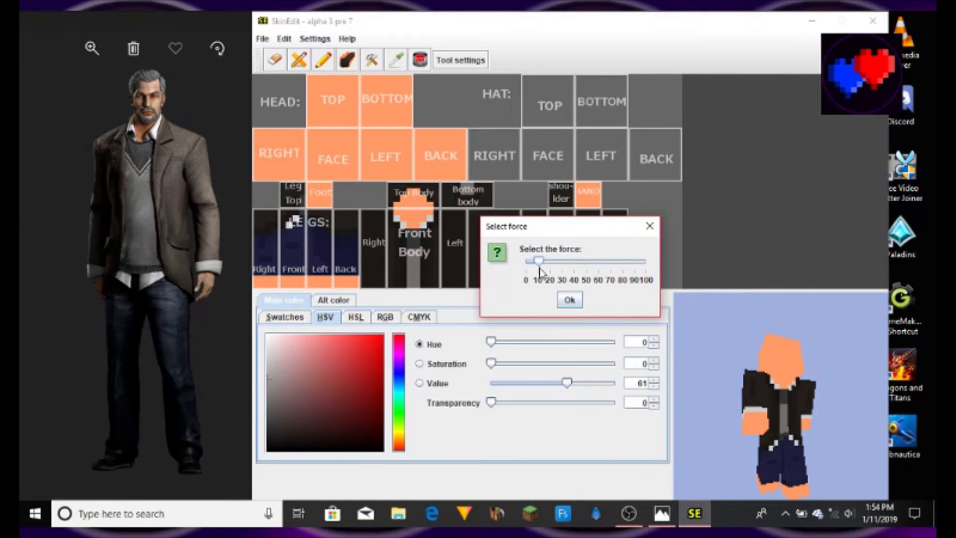
pyautogui.moveTo(539, 271); pyautogui.dragTo(537, 272)
pyautogui.moveTo(541, 265); pyautogui.dragTo(536, 266)
pyautogui.moveTo(536, 266); pyautogui.dragTo(597, 263)
pyautogui.click(570, 301)
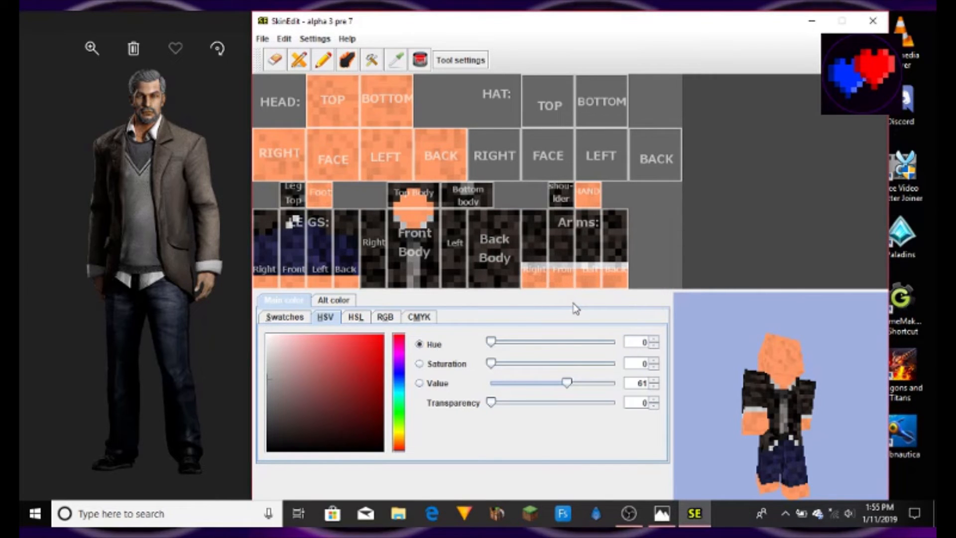
pyautogui.moveTo(831, 420); pyautogui.dragTo(817, 434)
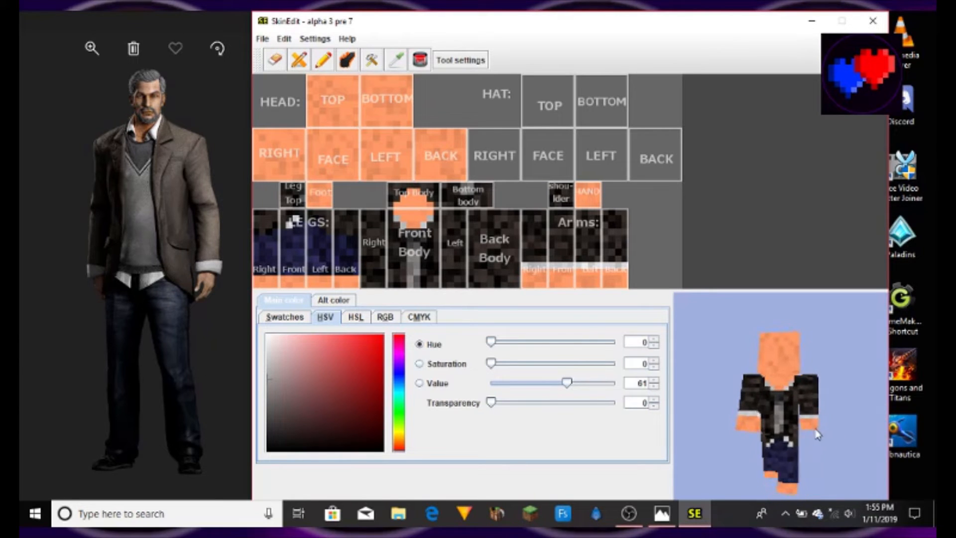
pyautogui.click(284, 39)
pyautogui.click(291, 51)
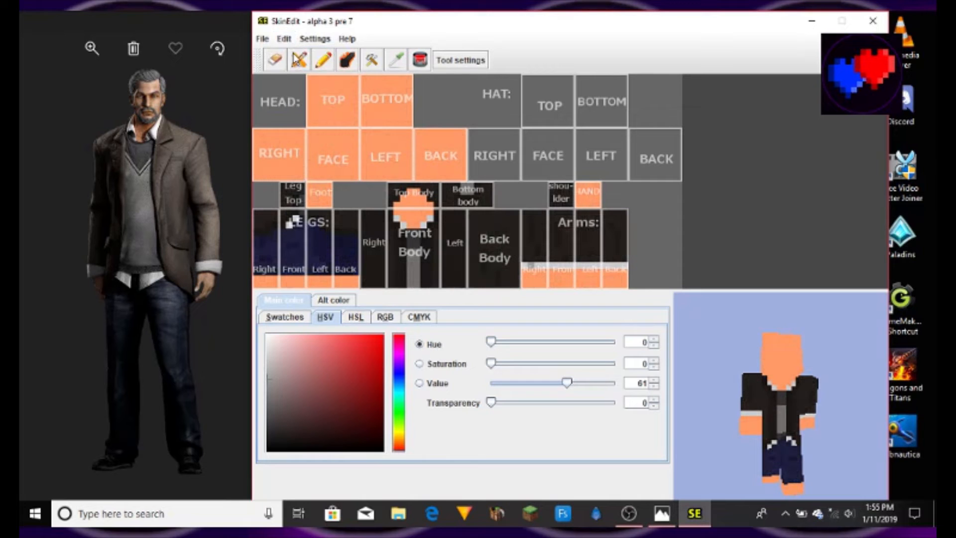
# Try adding noise to the whole skin with a force of about 10
pyautogui.click(284, 39)
pyautogui.click(295, 84)
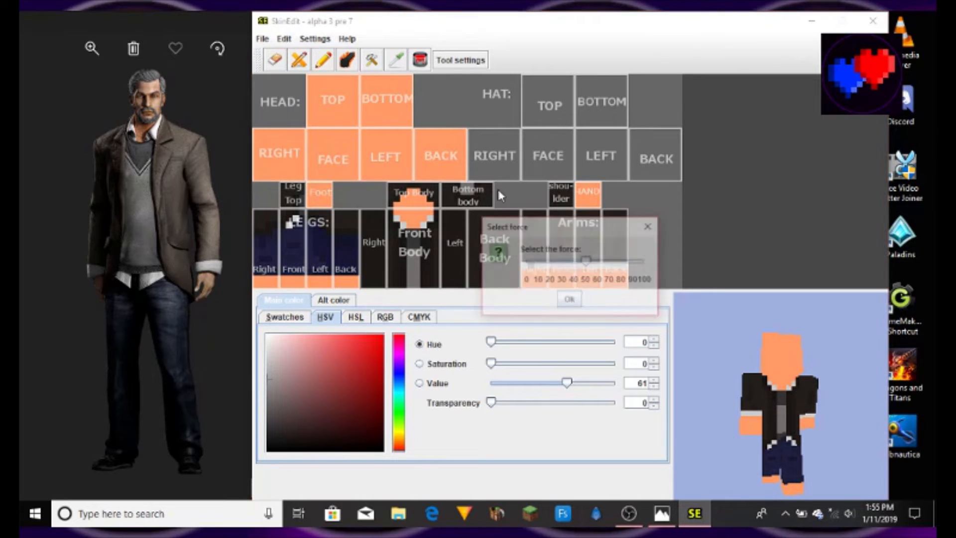
pyautogui.moveTo(543, 261)
pyautogui.mouseDown()
pyautogui.moveTo(583, 264)
pyautogui.moveTo(536, 265)
pyautogui.mouseUp()
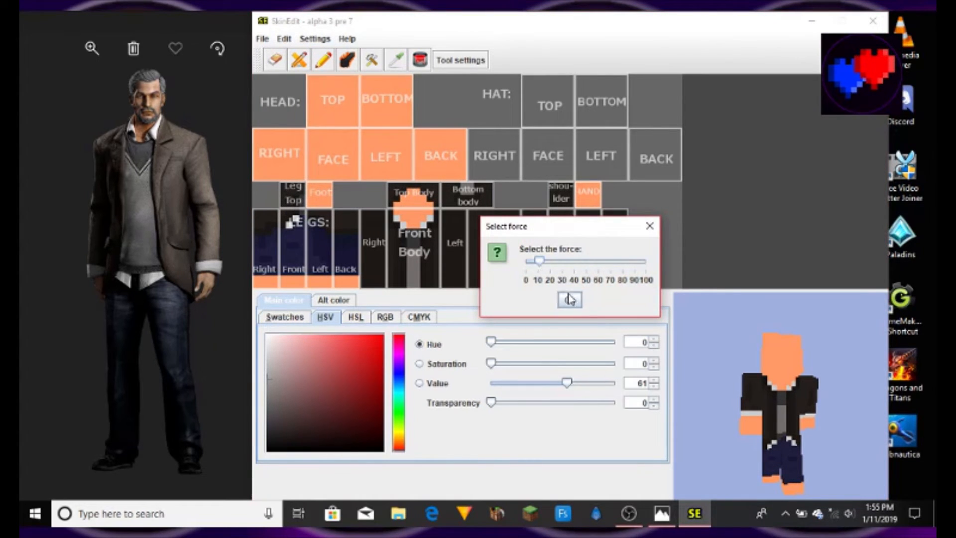
pyautogui.click(570, 300)
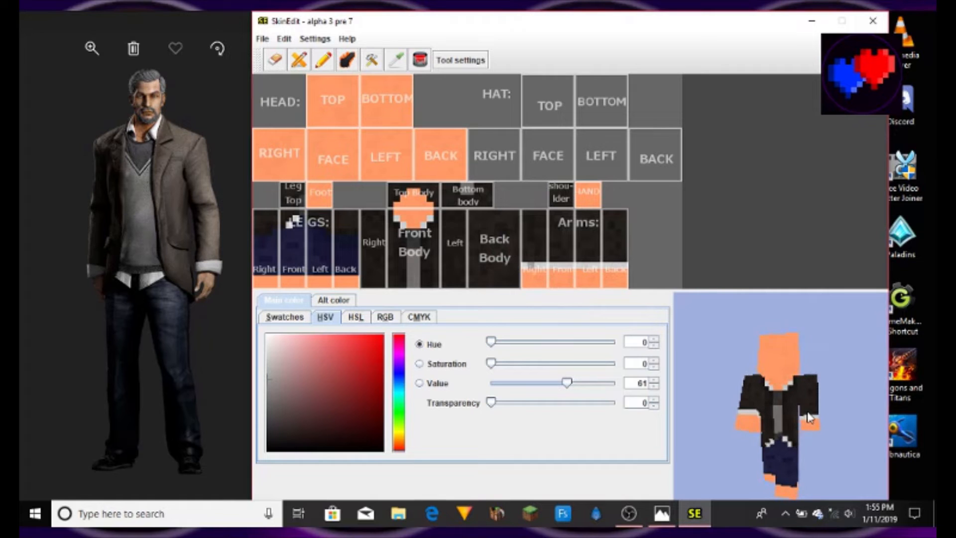
# Undo the last noise and add noise to the whole skin with a force of about 5
pyautogui.click(284, 39)
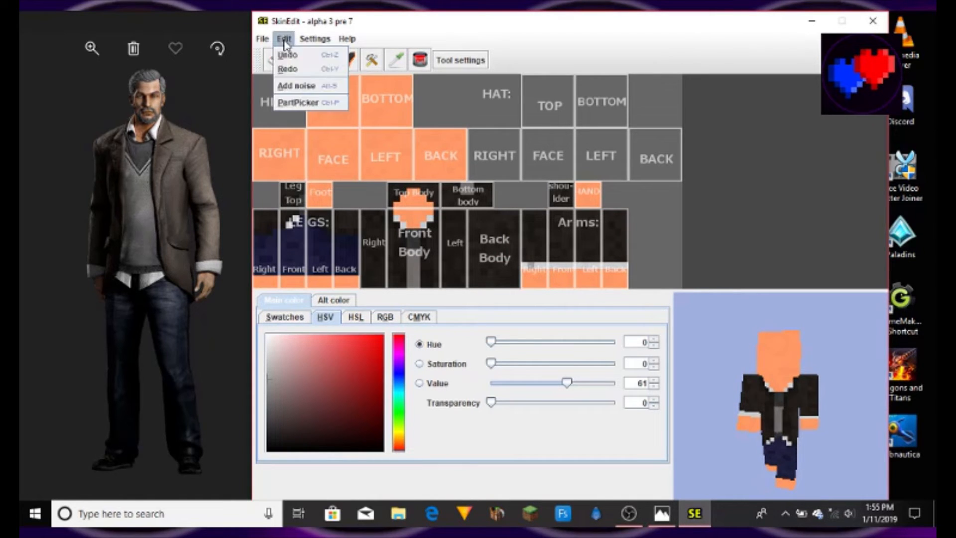
pyautogui.click(296, 86)
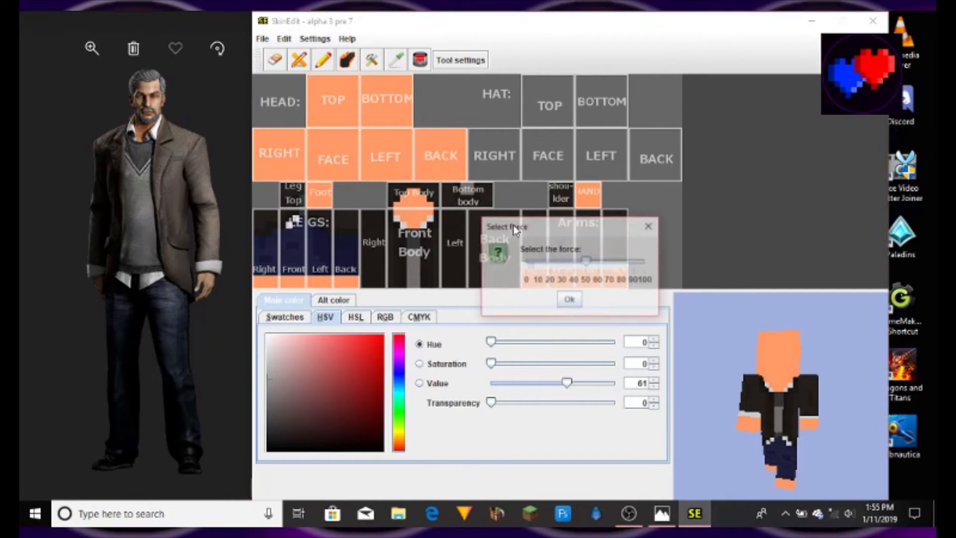
pyautogui.moveTo(582, 264); pyautogui.dragTo(532, 273)
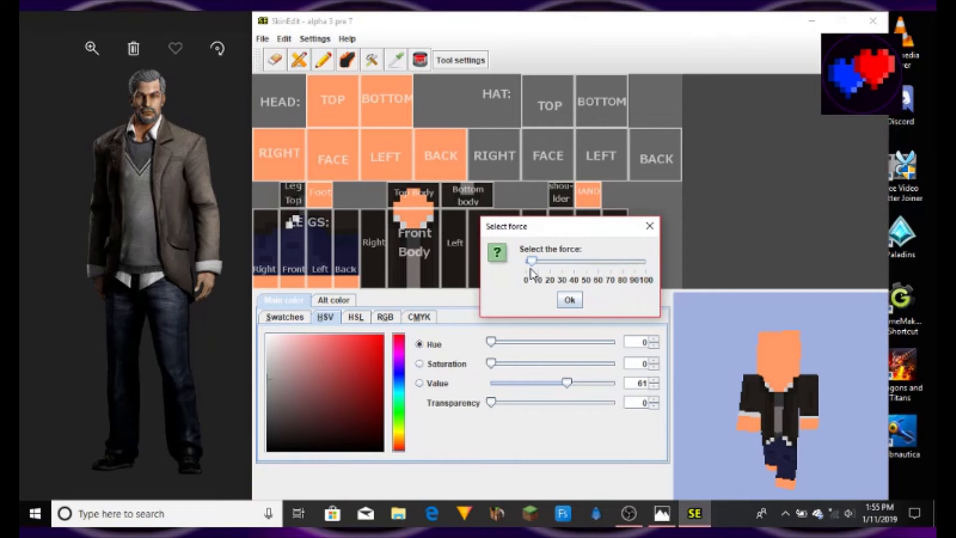
pyautogui.click(570, 299)
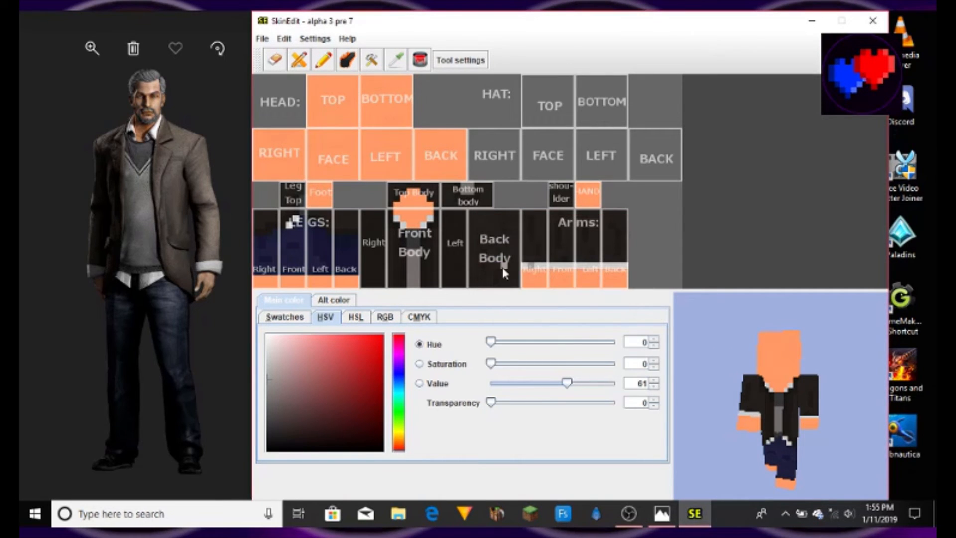
# Inspect the noise texture on the back and front of the model
pyautogui.moveTo(769, 364); pyautogui.dragTo(696, 377)
pyautogui.moveTo(801, 396); pyautogui.dragTo(731, 394)
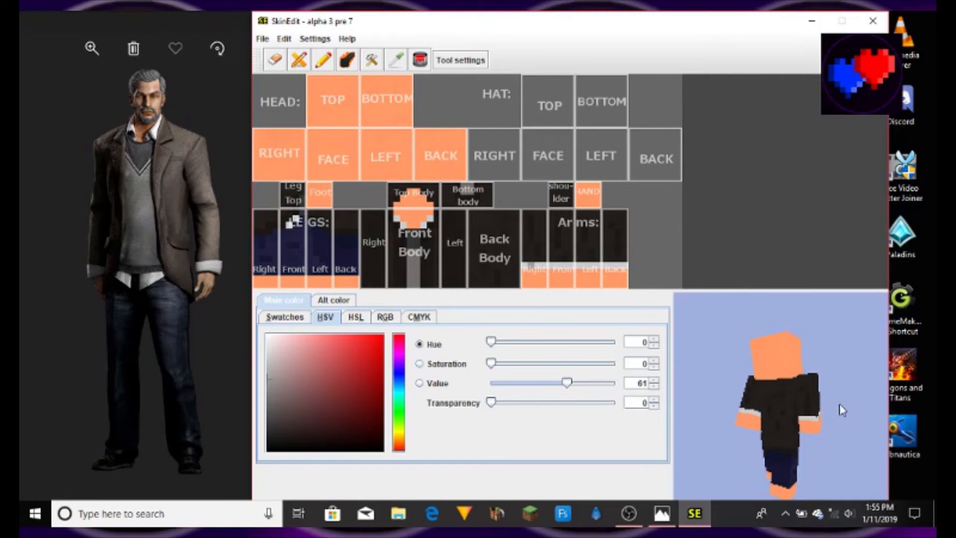
pyautogui.moveTo(840, 404); pyautogui.dragTo(809, 421)
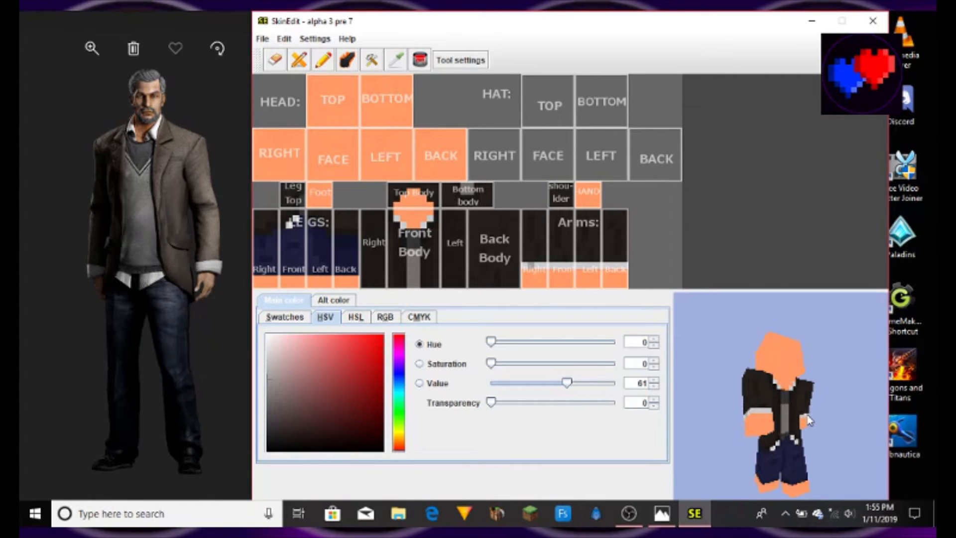
# Pick black from the swatches as the main colour
pyautogui.click(285, 317)
pyautogui.click(328, 421)
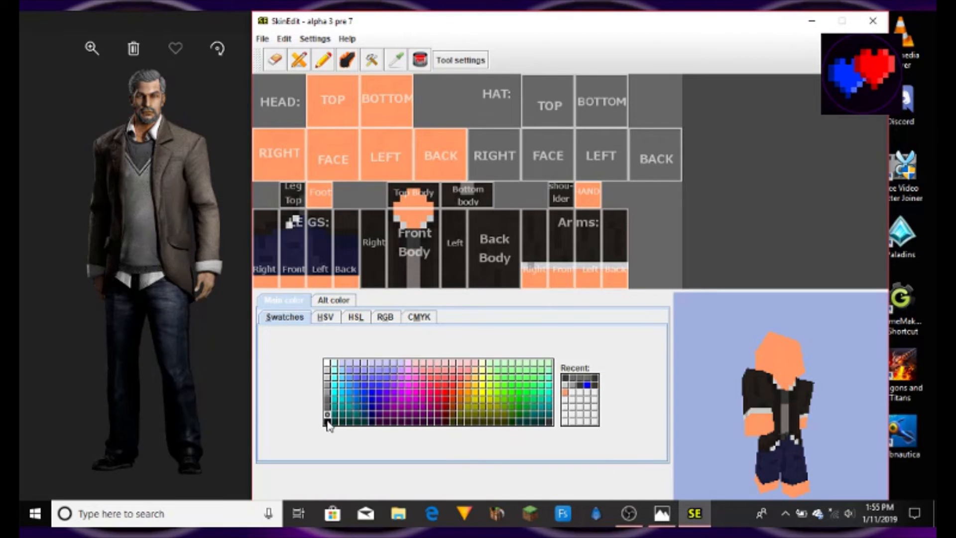
pyautogui.click(328, 422)
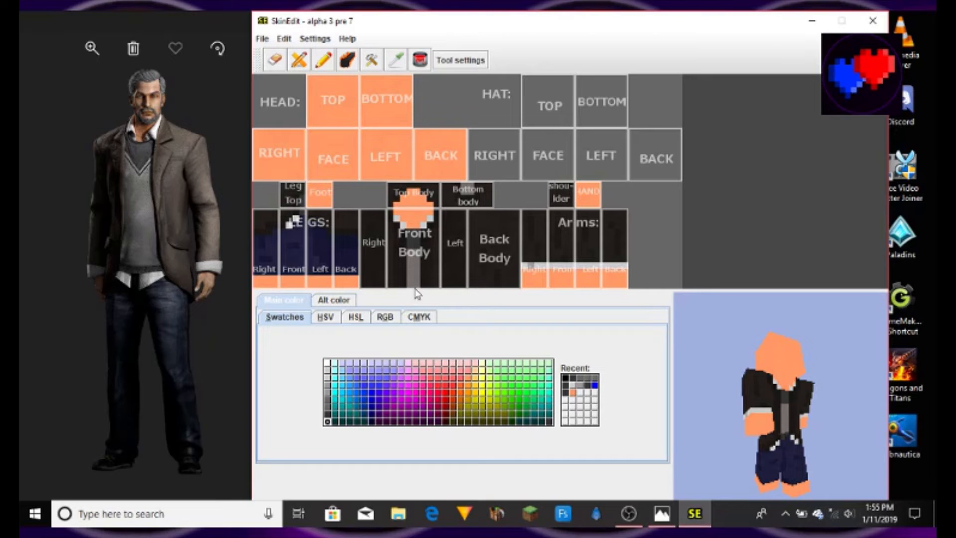
# Add the White-sneakers part to the skin with the PartPicker and apply it
pyautogui.click(284, 40)
pyautogui.moveTo(313, 42)
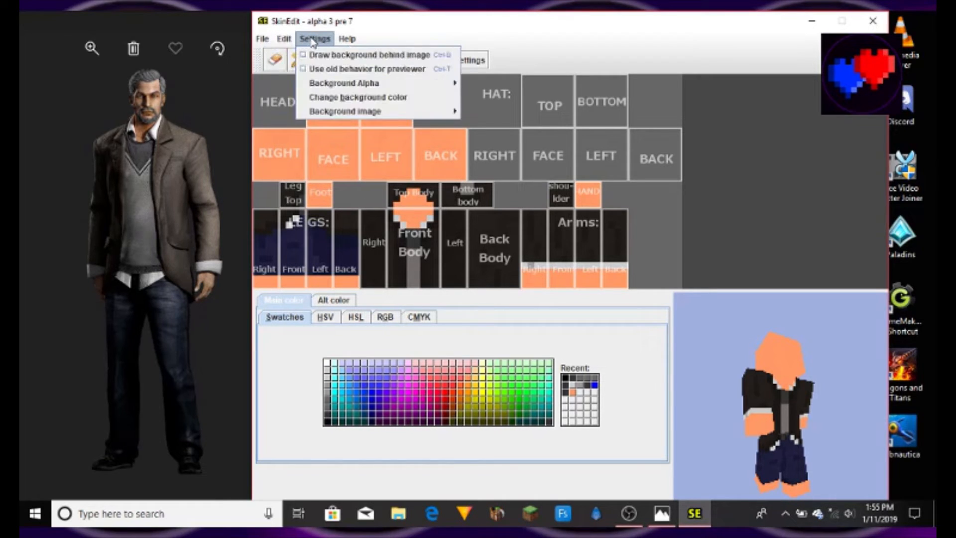
pyautogui.moveTo(278, 42)
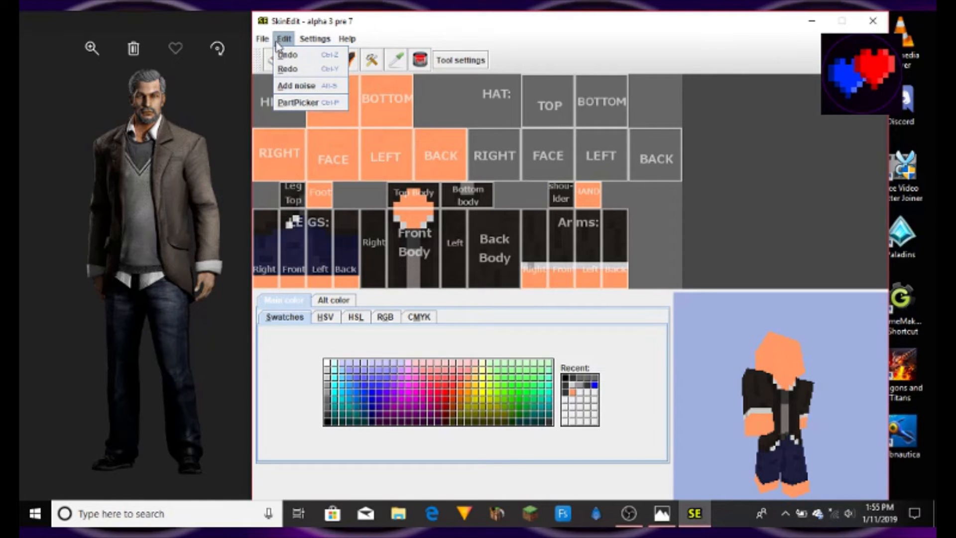
pyautogui.click(295, 103)
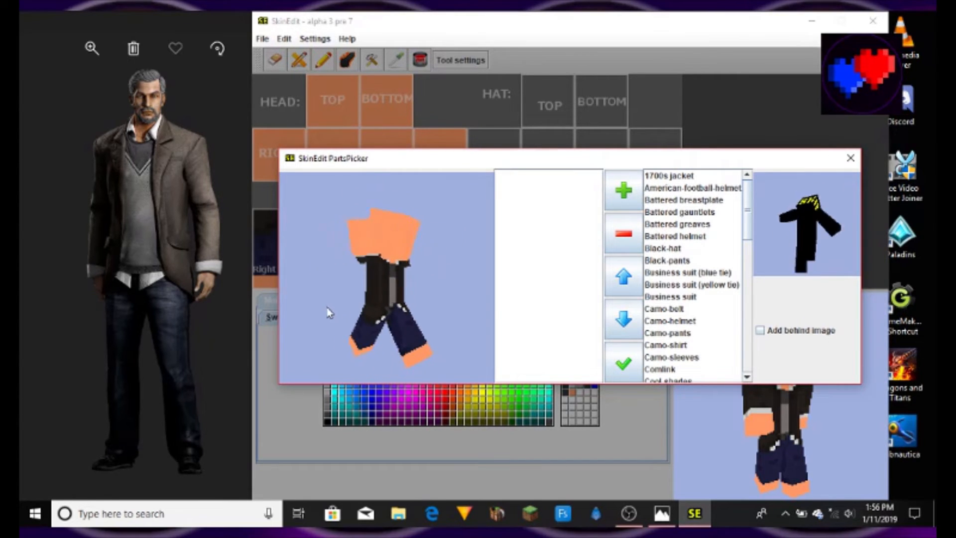
pyautogui.moveTo(748, 211); pyautogui.dragTo(747, 261)
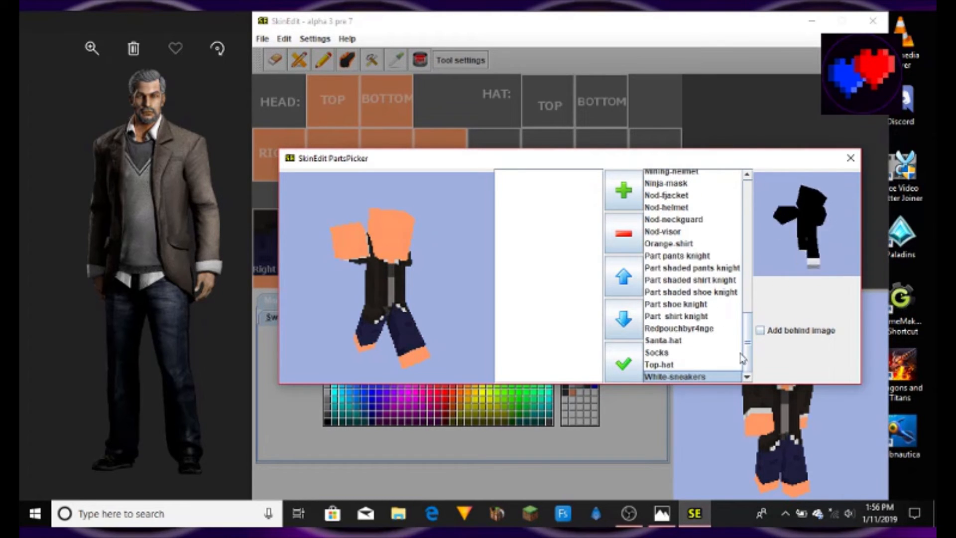
pyautogui.moveTo(742, 358)
pyautogui.mouseDown()
pyautogui.moveTo(751, 303)
pyautogui.moveTo(745, 221)
pyautogui.moveTo(748, 364)
pyautogui.mouseUp()
pyautogui.click(700, 377)
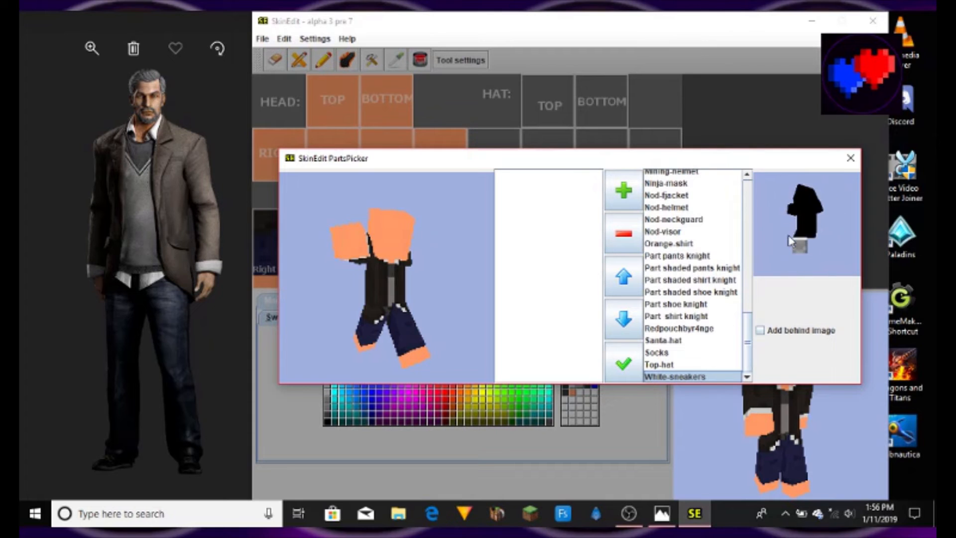
pyautogui.click(632, 201)
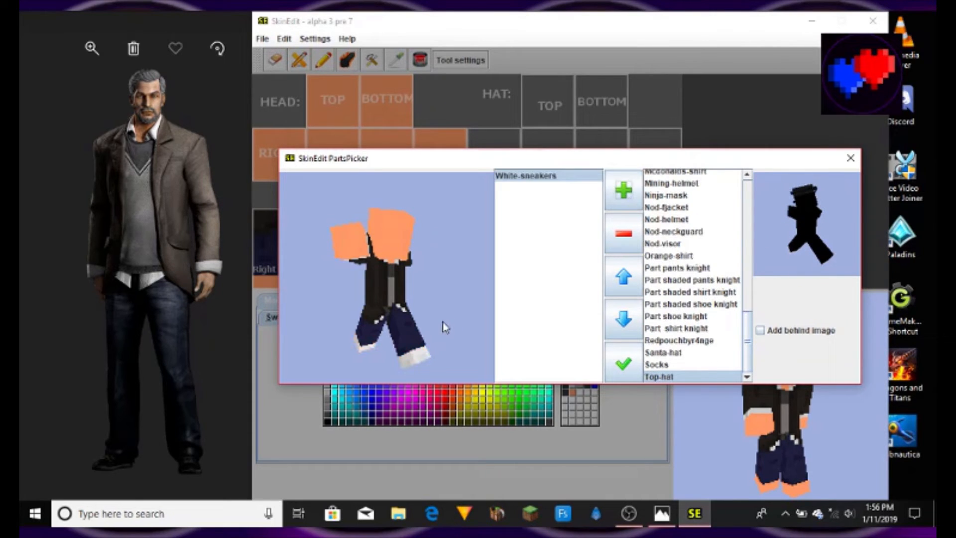
pyautogui.moveTo(443, 323); pyautogui.dragTo(458, 309)
pyautogui.click(623, 364)
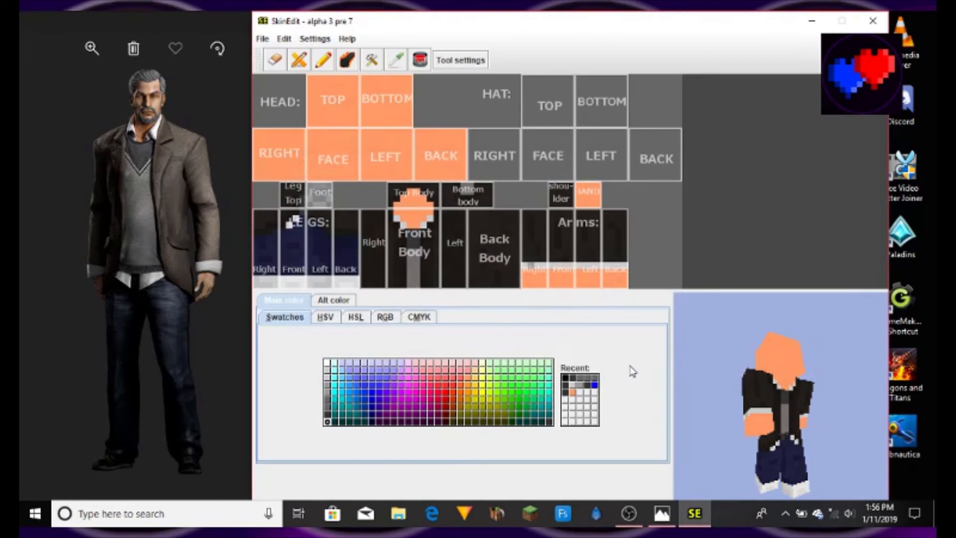
# Paint near-black pixels over the sole of the foot with the Pencil, using an HSV value of 1
pyautogui.moveTo(766, 403)
pyautogui.mouseDown()
pyautogui.moveTo(743, 375)
pyautogui.moveTo(807, 349)
pyautogui.moveTo(776, 415)
pyautogui.mouseUp()
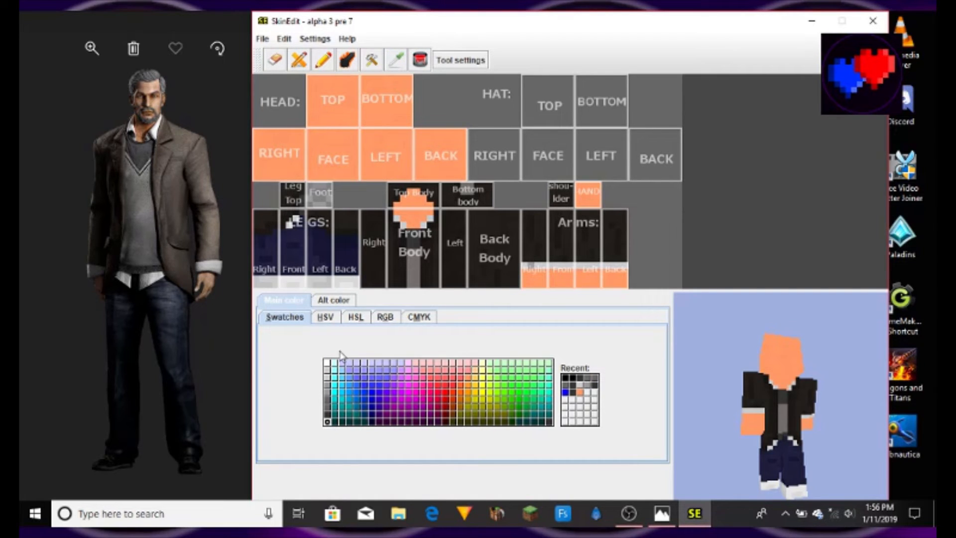
pyautogui.click(327, 323)
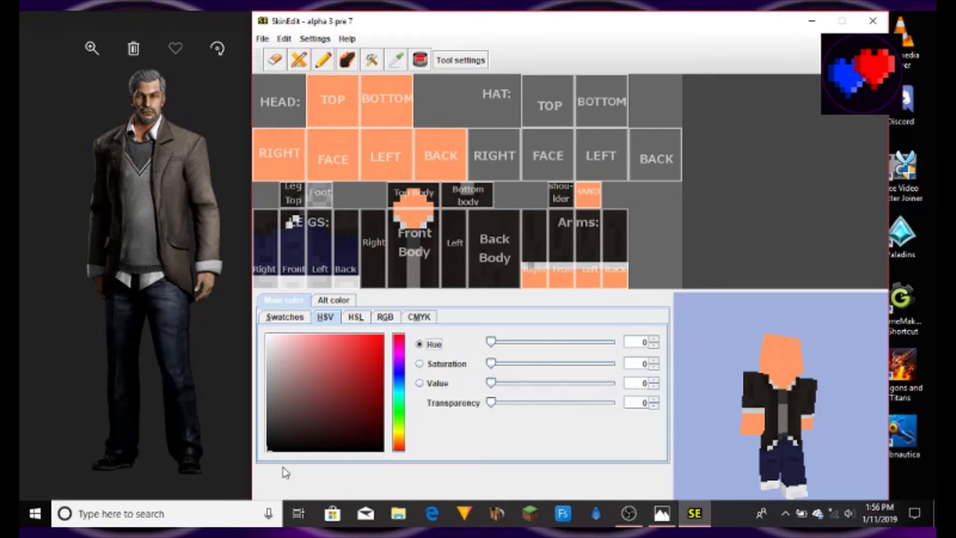
pyautogui.click(266, 452)
pyautogui.click(324, 59)
pyautogui.click(316, 131)
pyautogui.moveTo(318, 201)
pyautogui.mouseDown()
pyautogui.moveTo(328, 192)
pyautogui.moveTo(308, 211)
pyautogui.mouseUp()
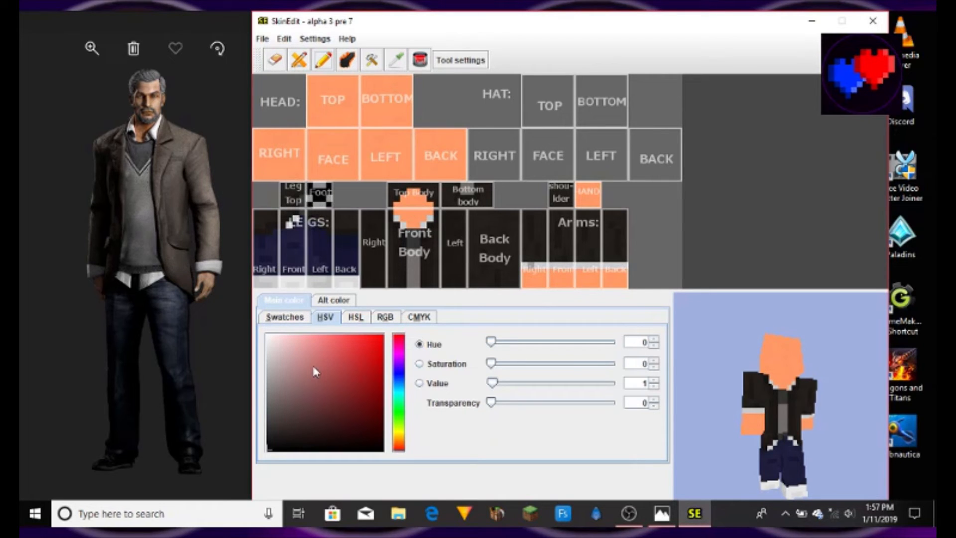
# Paint near-black pixels along the lower edge of the shoe on the left and right sides of the leg
pyautogui.click(319, 286)
pyautogui.moveTo(327, 284); pyautogui.dragTo(329, 277)
pyautogui.moveTo(254, 285); pyautogui.dragTo(269, 285)
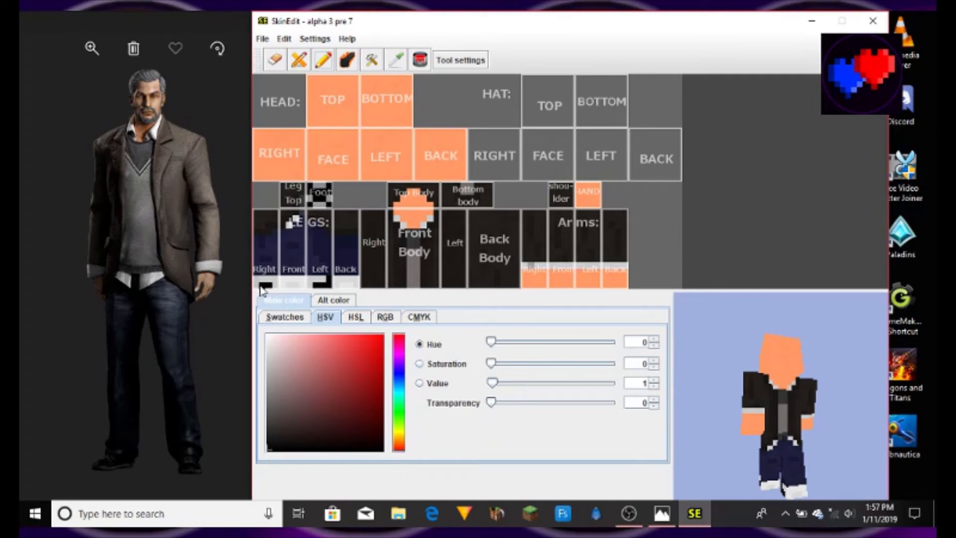
pyautogui.click(258, 281)
# Paint the lower front of the shoe and fill in its right side with dark greys of value 10 and 12
pyautogui.moveTo(269, 452)
pyautogui.mouseDown()
pyautogui.moveTo(270, 433)
pyautogui.moveTo(267, 441)
pyautogui.mouseUp()
pyautogui.click(289, 285)
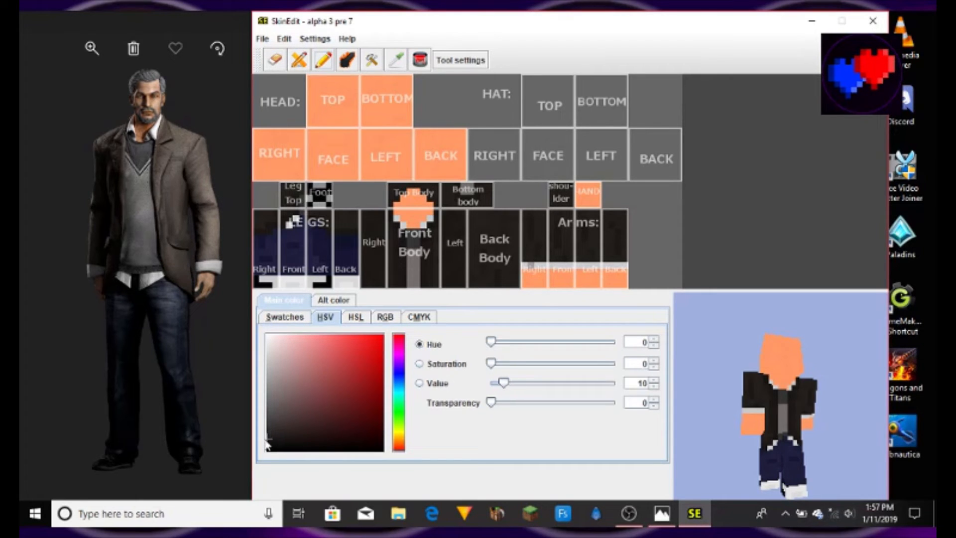
pyautogui.click(290, 286)
pyautogui.click(294, 287)
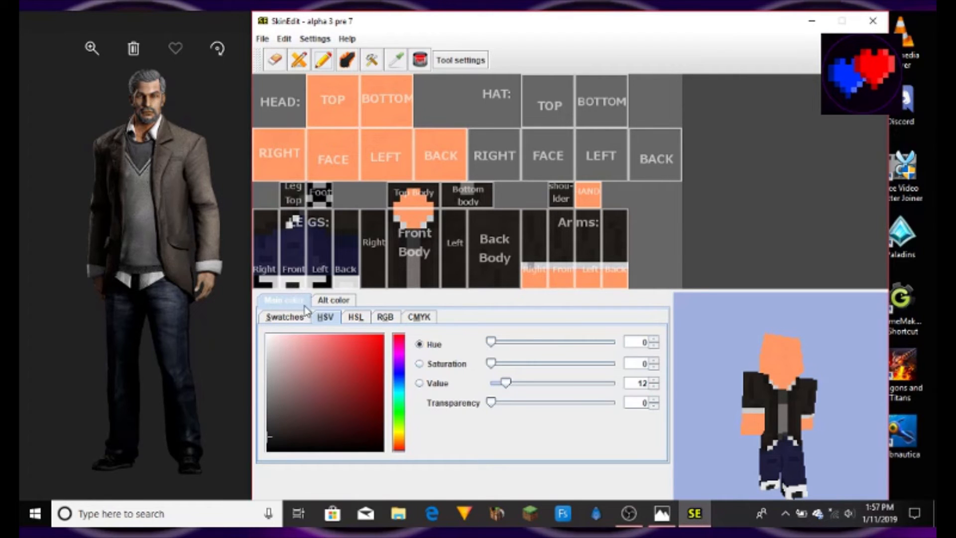
pyautogui.click(268, 282)
# Fill the left side of the shoe and start darkening its back with a near-black of value 6
pyautogui.moveTo(272, 435); pyautogui.dragTo(268, 444)
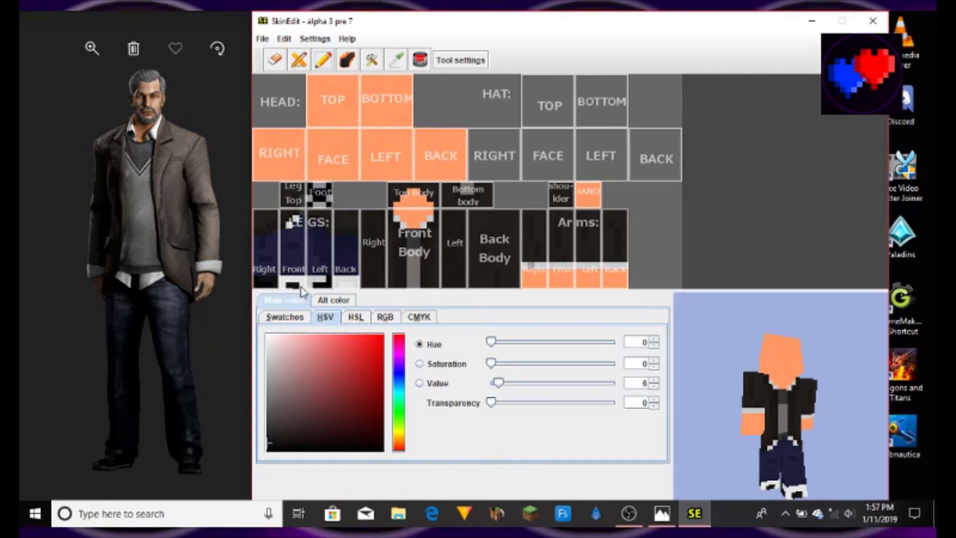
pyautogui.moveTo(309, 285); pyautogui.dragTo(346, 280)
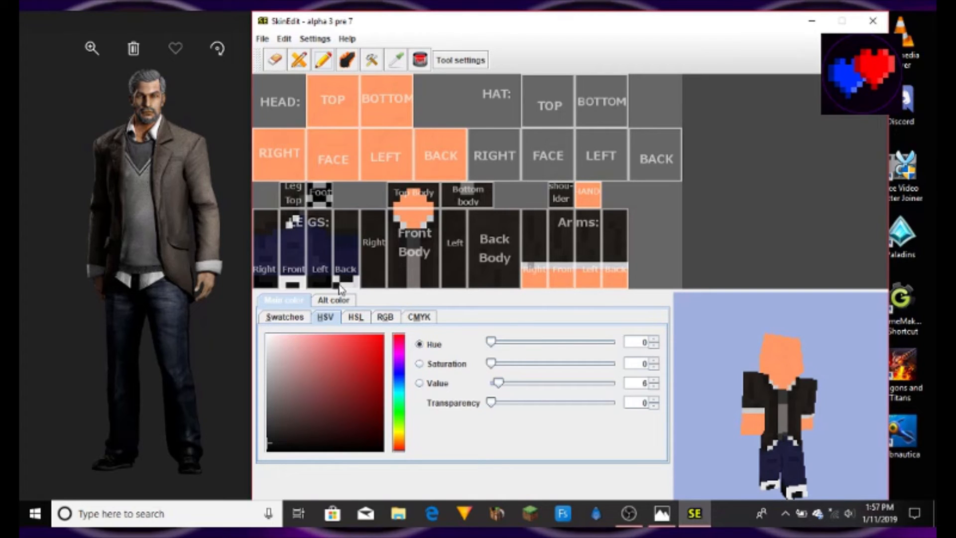
pyautogui.hotkey('ctrl', 'z')
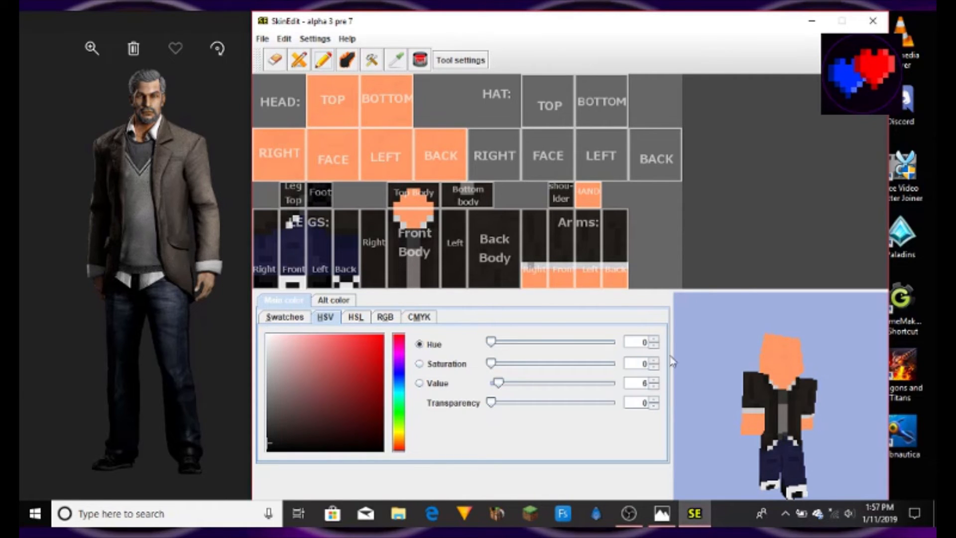
# Cover the remaining white pixels on the front and back of the shoe with a near-black of value 8
pyautogui.moveTo(697, 356); pyautogui.dragTo(742, 391)
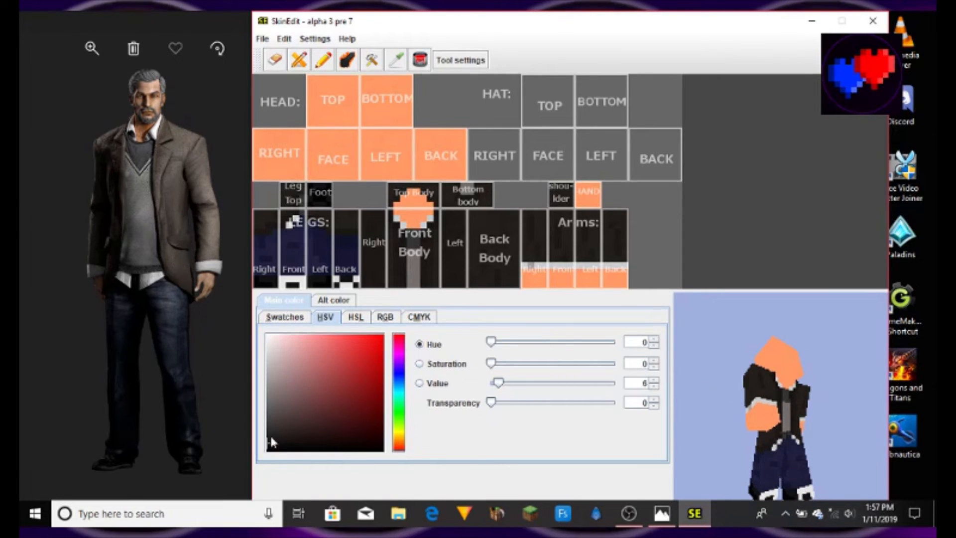
pyautogui.moveTo(268, 442); pyautogui.dragTo(265, 442)
pyautogui.click(287, 283)
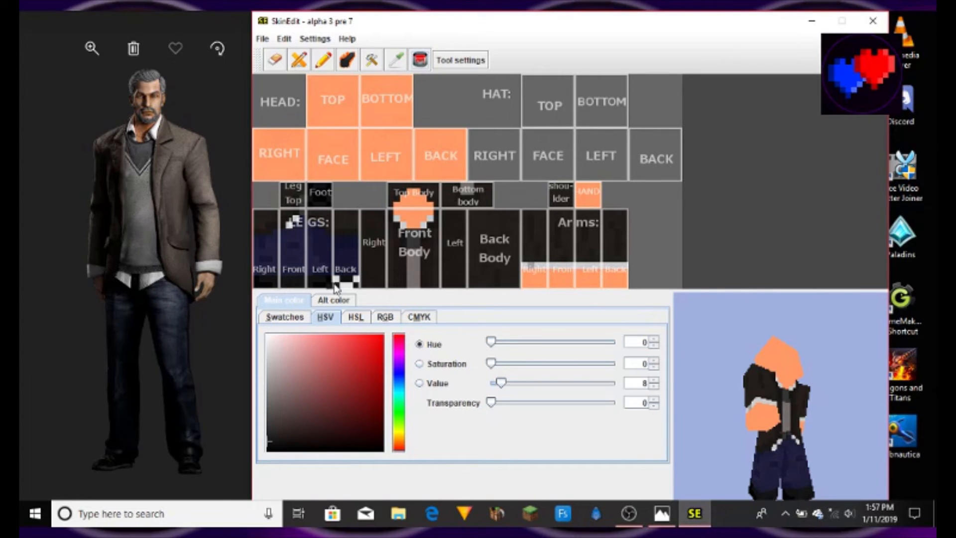
pyautogui.click(355, 281)
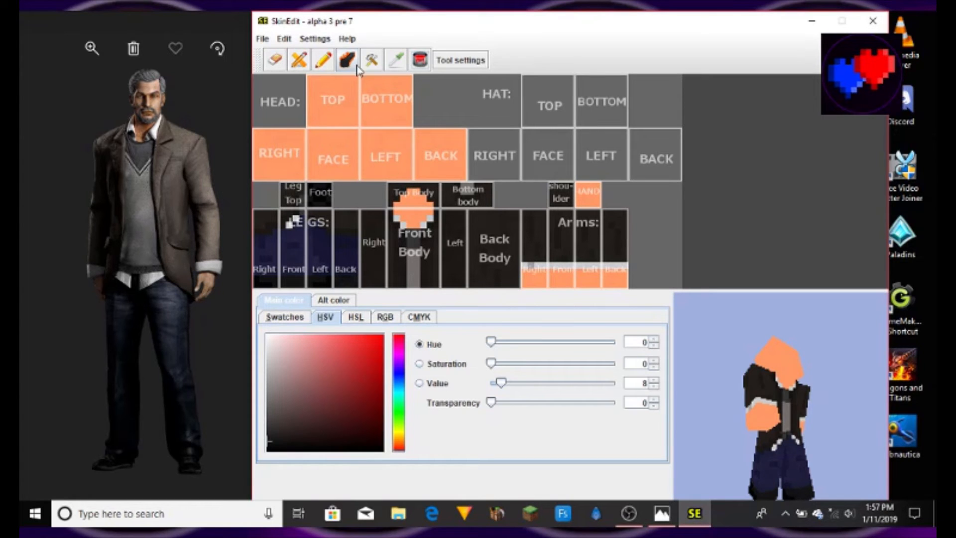
# Vary the shading of the black shoes with the Pencil, using dark greys of value 17 and 4
pyautogui.click(324, 60)
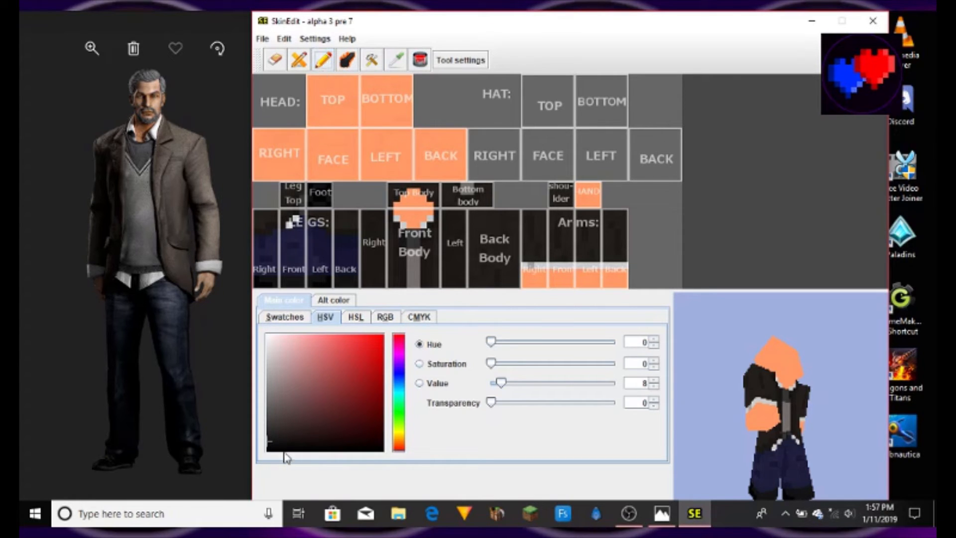
pyautogui.moveTo(270, 443); pyautogui.dragTo(269, 434)
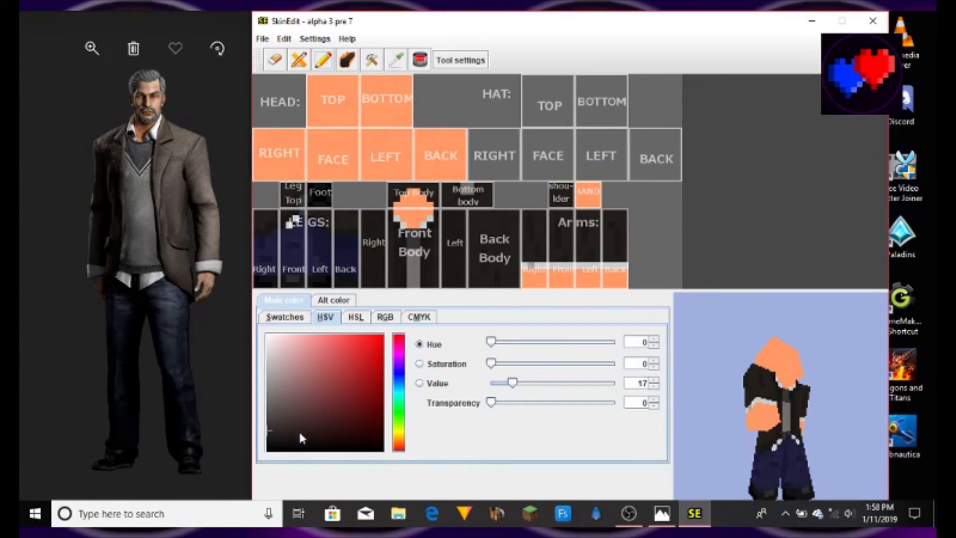
pyautogui.moveTo(277, 441); pyautogui.dragTo(270, 451)
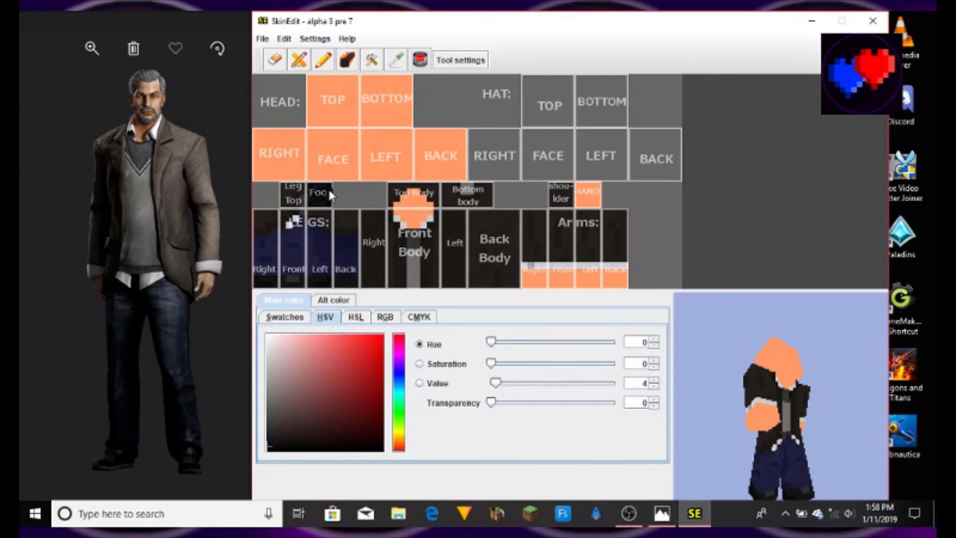
pyautogui.moveTo(783, 428)
pyautogui.mouseDown()
pyautogui.moveTo(789, 376)
pyautogui.moveTo(793, 441)
pyautogui.moveTo(855, 420)
pyautogui.moveTo(904, 436)
pyautogui.moveTo(856, 426)
pyautogui.moveTo(770, 438)
pyautogui.moveTo(817, 453)
pyautogui.mouseUp()
# Choose a medium grey swatch and paint the hair across the upper rows of the face with the Pencil
pyautogui.click(284, 317)
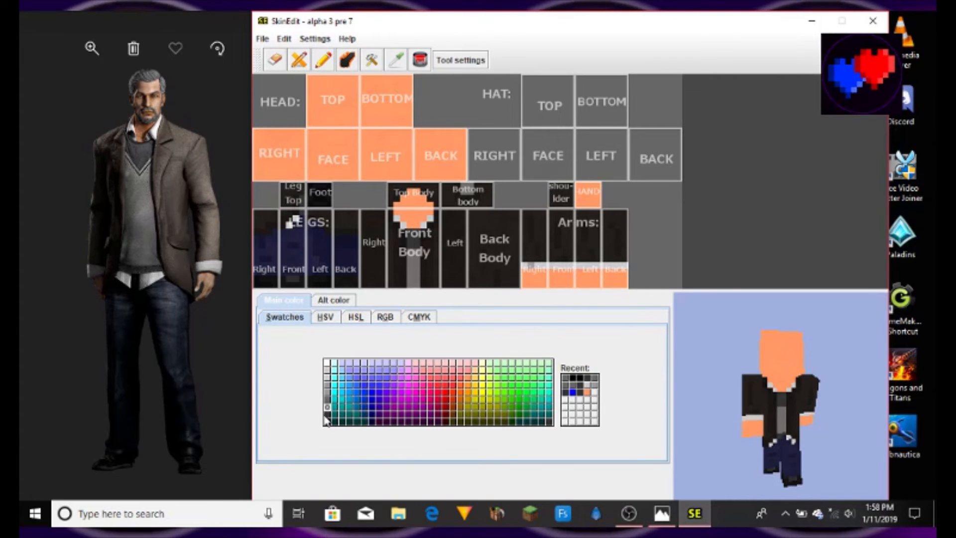
pyautogui.click(326, 415)
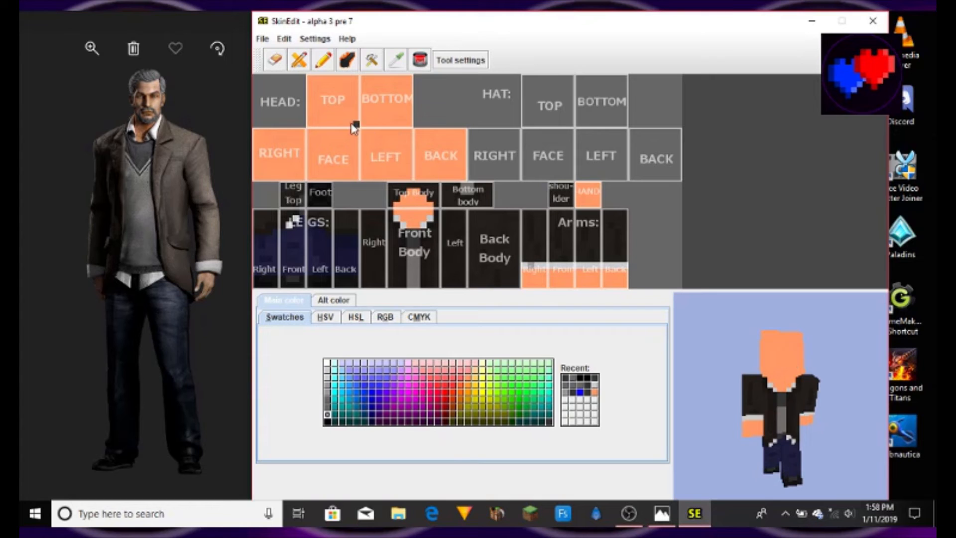
pyautogui.click(328, 409)
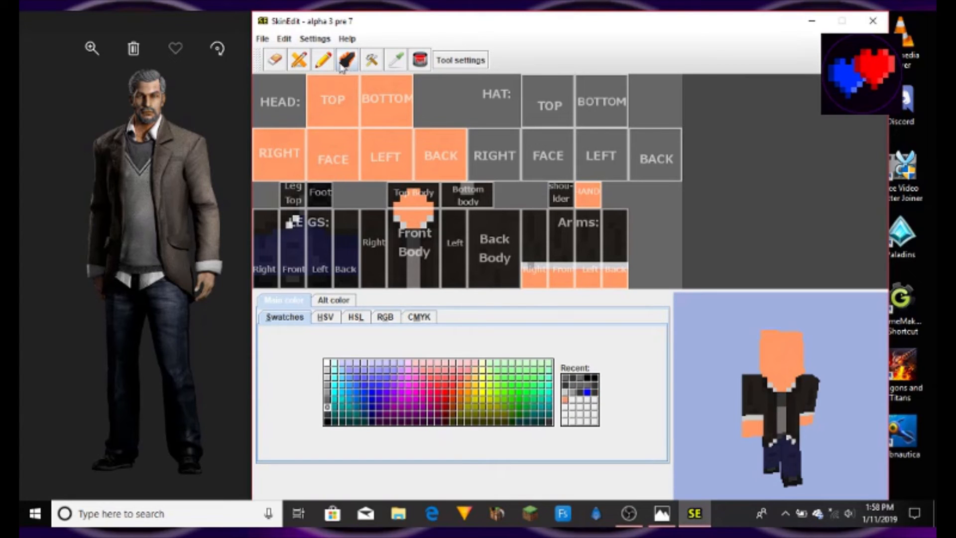
pyautogui.click(323, 60)
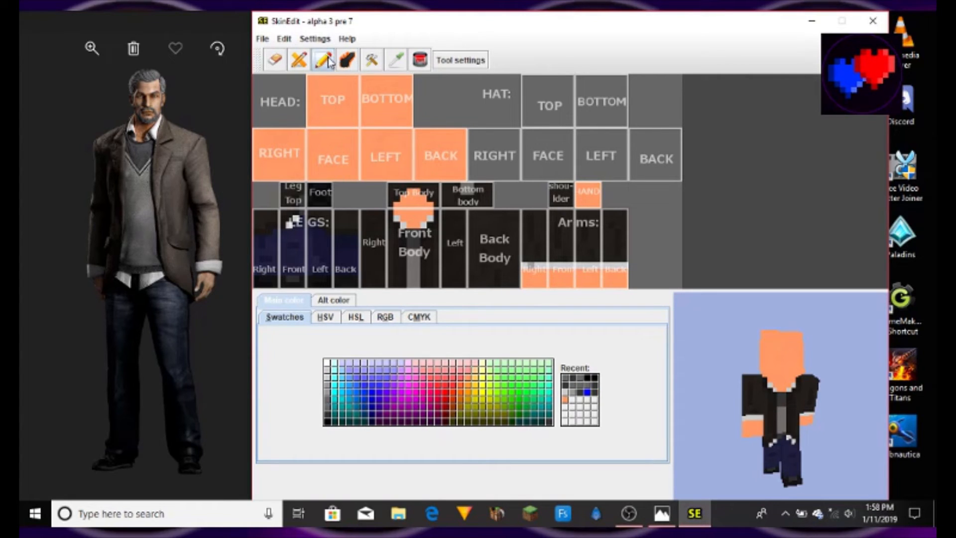
pyautogui.moveTo(311, 133); pyautogui.dragTo(356, 144)
# Paint grey hair along the upper rows of the right side of the head
pyautogui.click(303, 137)
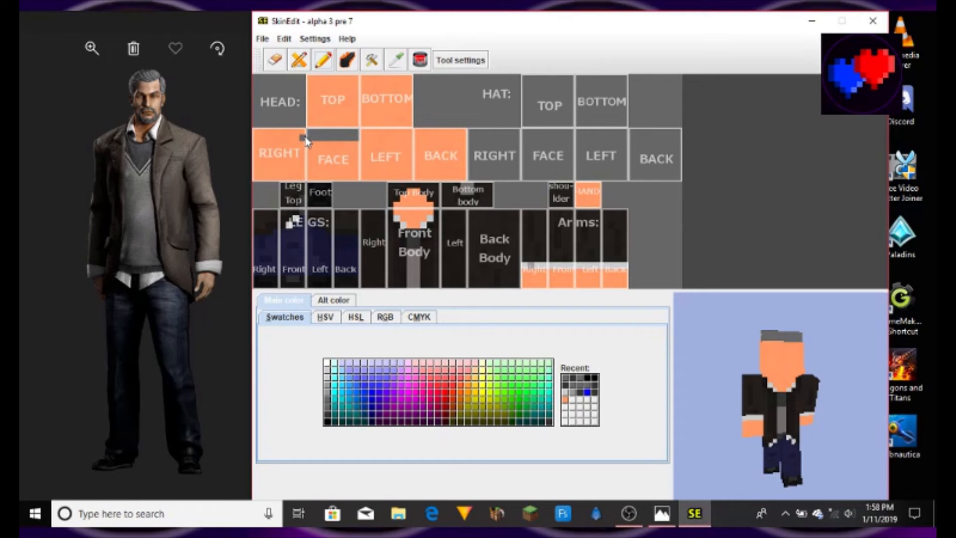
pyautogui.moveTo(744, 376); pyautogui.dragTo(721, 386)
pyautogui.moveTo(303, 137)
pyautogui.mouseDown()
pyautogui.moveTo(256, 137)
pyautogui.moveTo(294, 138)
pyautogui.moveTo(258, 148)
pyautogui.mouseUp()
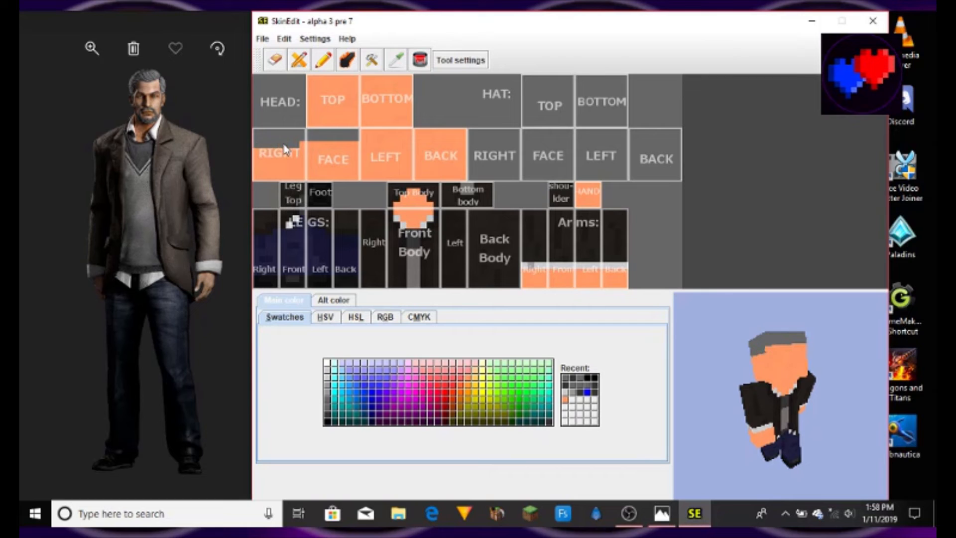
# Paint grey hair on the upper left side of the head and down most of the back
pyautogui.click(363, 137)
pyautogui.moveTo(369, 146)
pyautogui.mouseDown()
pyautogui.moveTo(413, 146)
pyautogui.moveTo(413, 134)
pyautogui.moveTo(382, 141)
pyautogui.mouseUp()
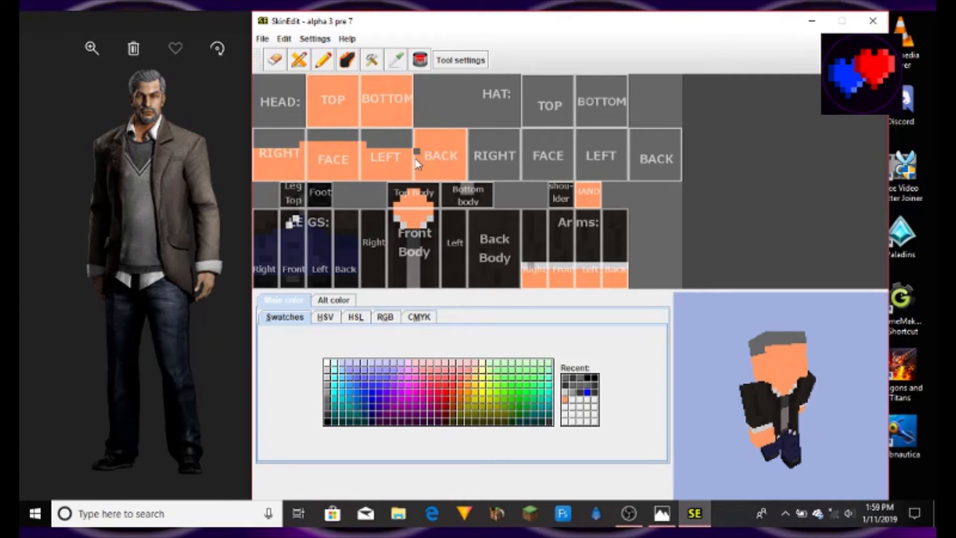
pyautogui.moveTo(416, 163)
pyautogui.mouseDown()
pyautogui.moveTo(419, 135)
pyautogui.moveTo(461, 135)
pyautogui.moveTo(463, 157)
pyautogui.moveTo(427, 157)
pyautogui.moveTo(424, 141)
pyautogui.moveTo(458, 148)
pyautogui.moveTo(434, 149)
pyautogui.mouseUp()
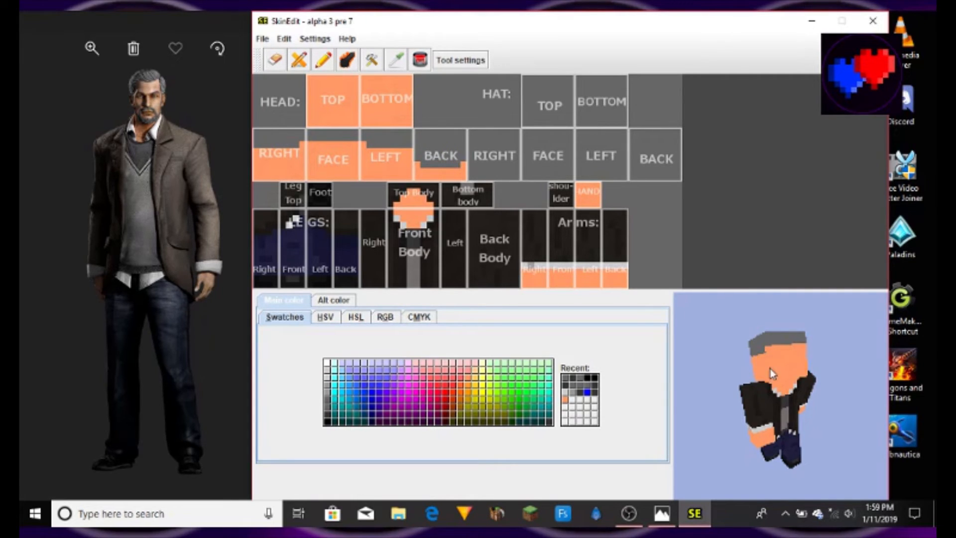
# Fill the entire top of the head with the same grey hair colour
pyautogui.moveTo(770, 369); pyautogui.dragTo(804, 381)
pyautogui.click(356, 124)
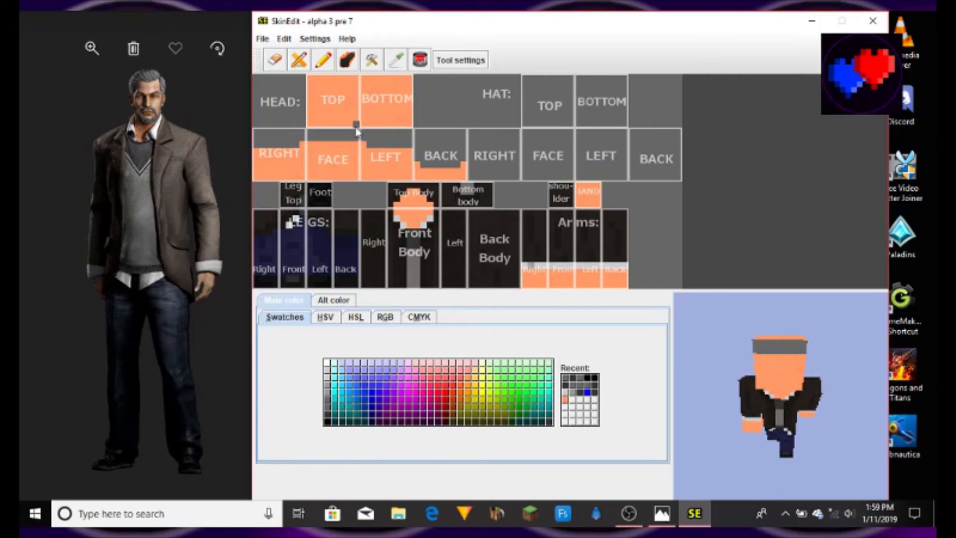
pyautogui.moveTo(355, 99)
pyautogui.mouseDown()
pyautogui.moveTo(357, 80)
pyautogui.moveTo(310, 80)
pyautogui.moveTo(311, 124)
pyautogui.moveTo(351, 123)
pyautogui.moveTo(349, 101)
pyautogui.mouseUp()
pyautogui.click(419, 62)
pyautogui.click(326, 98)
# Extend the grey hair downward in steps toward the back on the left and right sides of the head
pyautogui.moveTo(782, 386); pyautogui.dragTo(737, 386)
pyautogui.moveTo(389, 150); pyautogui.dragTo(410, 157)
pyautogui.moveTo(256, 157); pyautogui.dragTo(275, 151)
pyautogui.moveTo(702, 381); pyautogui.dragTo(746, 381)
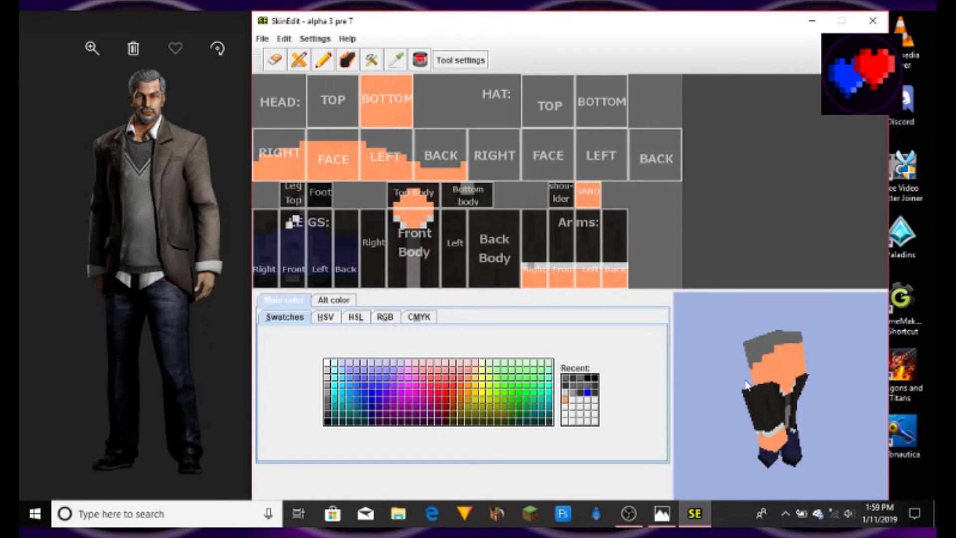
# Lower the grey hairline at both sides of the forehead and place a skin-coloured pixel near the front of the head's top
pyautogui.moveTo(302, 144); pyautogui.dragTo(316, 144)
pyautogui.moveTo(362, 144)
pyautogui.mouseDown()
pyautogui.moveTo(351, 162)
pyautogui.moveTo(329, 145)
pyautogui.mouseUp()
pyautogui.click(322, 60)
pyautogui.moveTo(329, 145); pyautogui.dragTo(350, 145)
pyautogui.moveTo(776, 430); pyautogui.dragTo(748, 429)
pyautogui.click(356, 117)
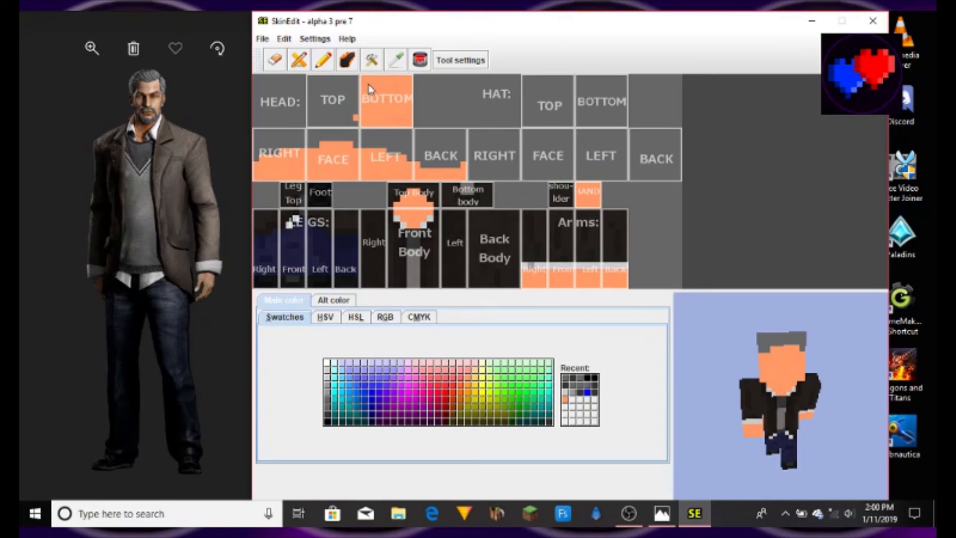
# Cover the skin-coloured pixel on the head's top with grey and reshape the grey hairline on the face and both sides
pyautogui.click(323, 60)
pyautogui.click(356, 117)
pyautogui.click(322, 145)
pyautogui.moveTo(316, 151); pyautogui.dragTo(283, 152)
pyautogui.click(394, 61)
pyautogui.click(323, 61)
pyautogui.click(382, 151)
# Extend the grey hair over the lower corner of the head's back and step it down the rear of the right side
pyautogui.moveTo(837, 381)
pyautogui.mouseDown()
pyautogui.moveTo(802, 382)
pyautogui.moveTo(849, 349)
pyautogui.mouseUp()
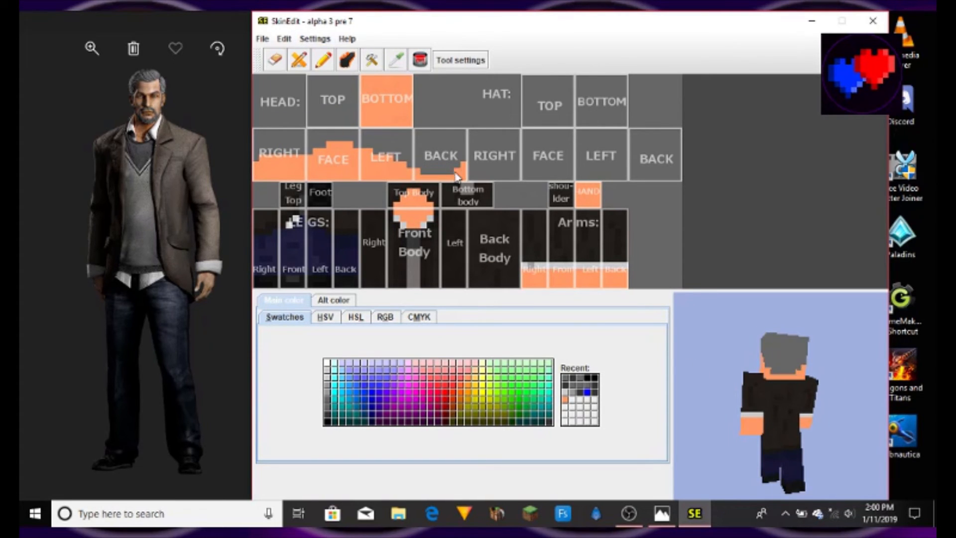
pyautogui.moveTo(456, 173); pyautogui.dragTo(463, 165)
pyautogui.moveTo(269, 157); pyautogui.dragTo(256, 165)
pyautogui.moveTo(797, 389)
pyautogui.mouseDown()
pyautogui.moveTo(703, 390)
pyautogui.moveTo(800, 401)
pyautogui.moveTo(796, 371)
pyautogui.mouseUp()
# Shade the hair on the head with scattered pixels of slightly different greys
pyautogui.click(400, 61)
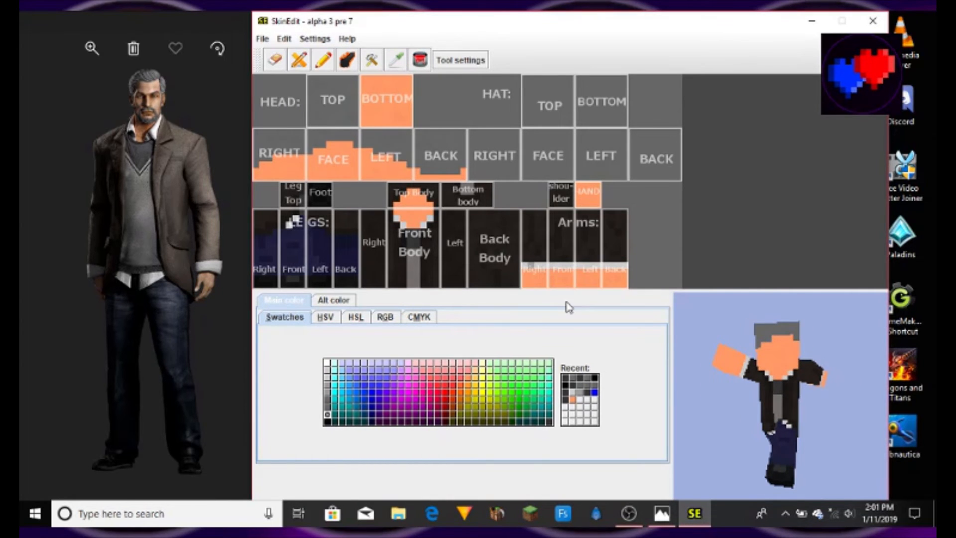
pyautogui.moveTo(784, 415)
pyautogui.mouseDown()
pyautogui.moveTo(775, 399)
pyautogui.moveTo(739, 411)
pyautogui.moveTo(791, 453)
pyautogui.moveTo(771, 405)
pyautogui.moveTo(819, 412)
pyautogui.moveTo(797, 414)
pyautogui.mouseUp()
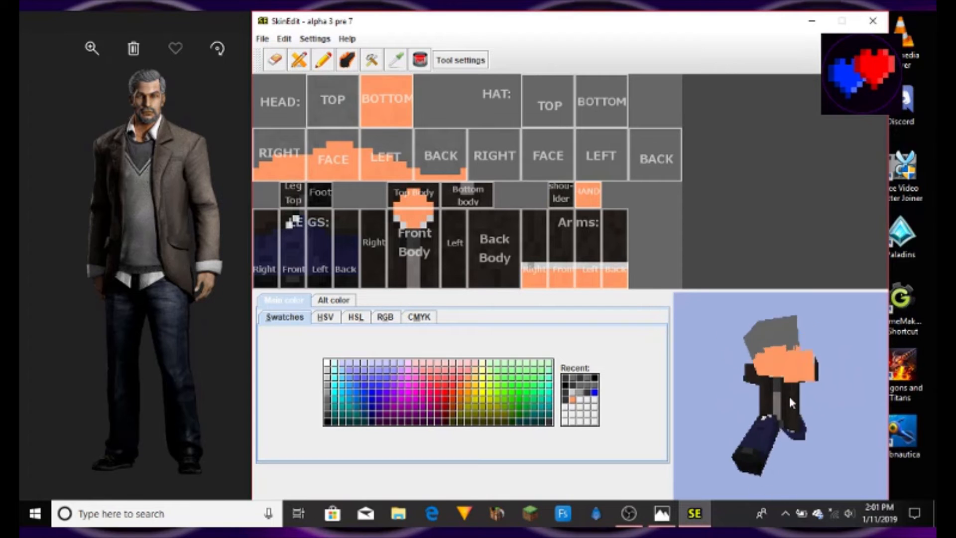
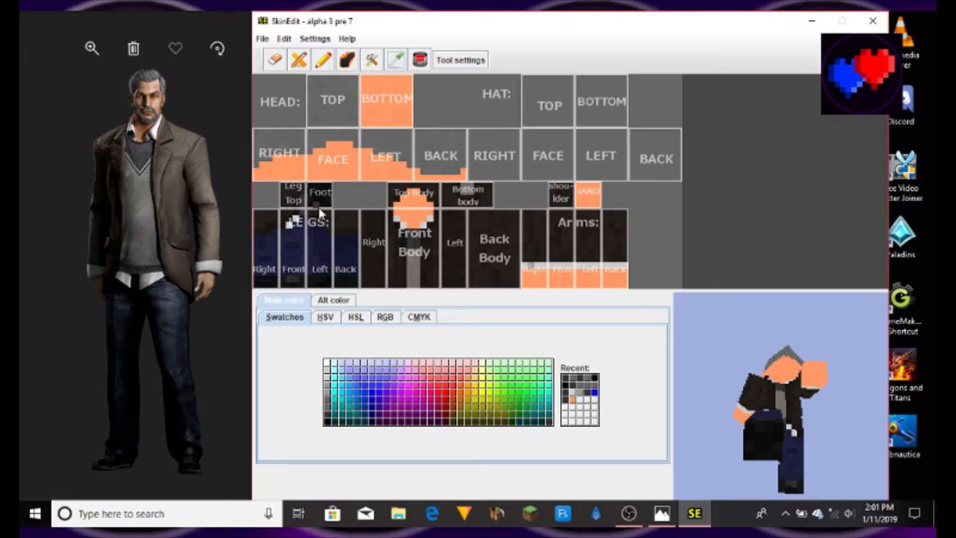
pyautogui.click(322, 65)
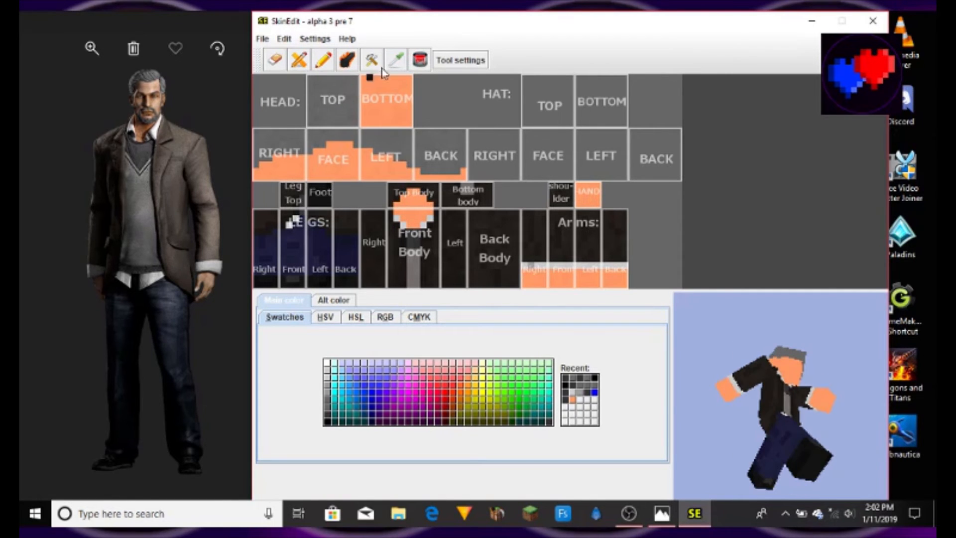
pyautogui.click(323, 60)
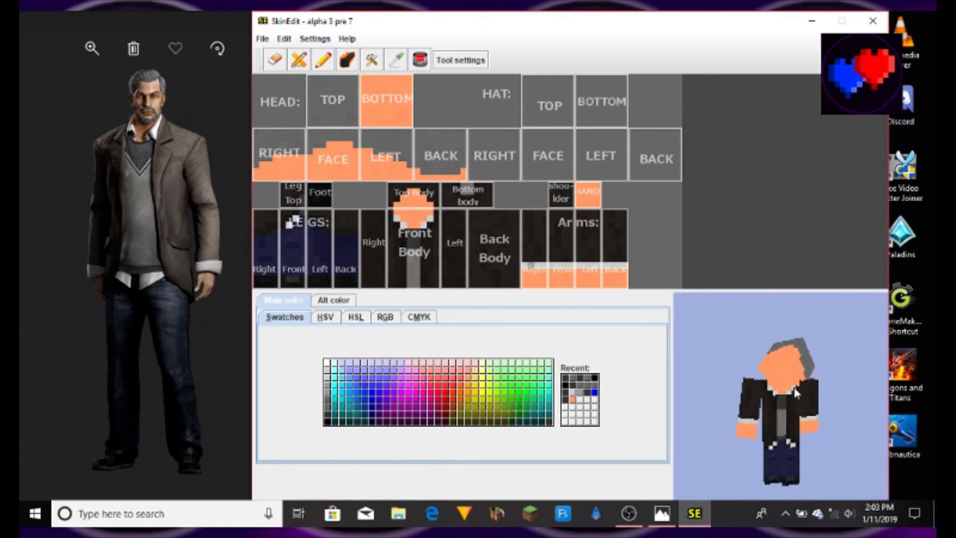
pyautogui.moveTo(794, 388); pyautogui.dragTo(760, 433)
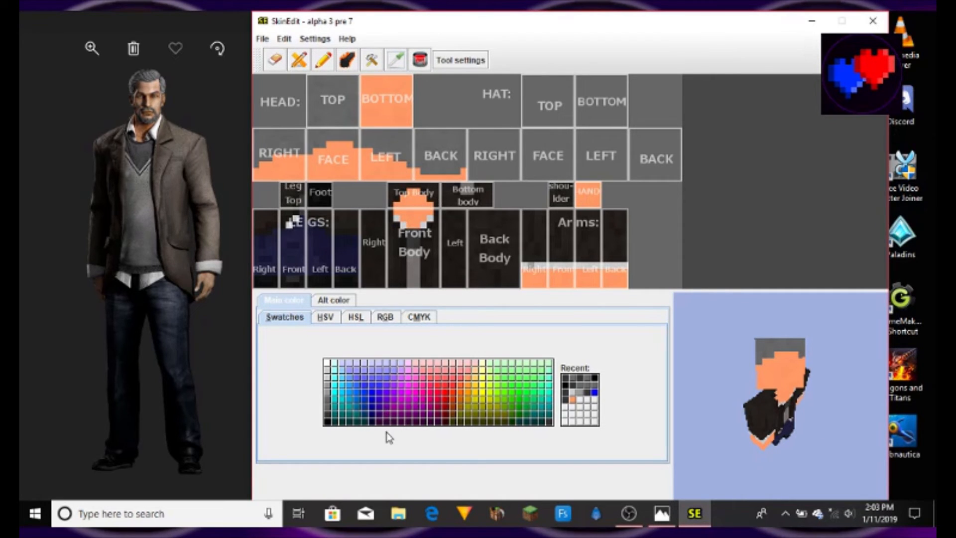
# Paint the mouth and nose on the face in a darker skin tone with hue 20, saturation 59 and value 76
pyautogui.click(468, 379)
pyautogui.click(325, 317)
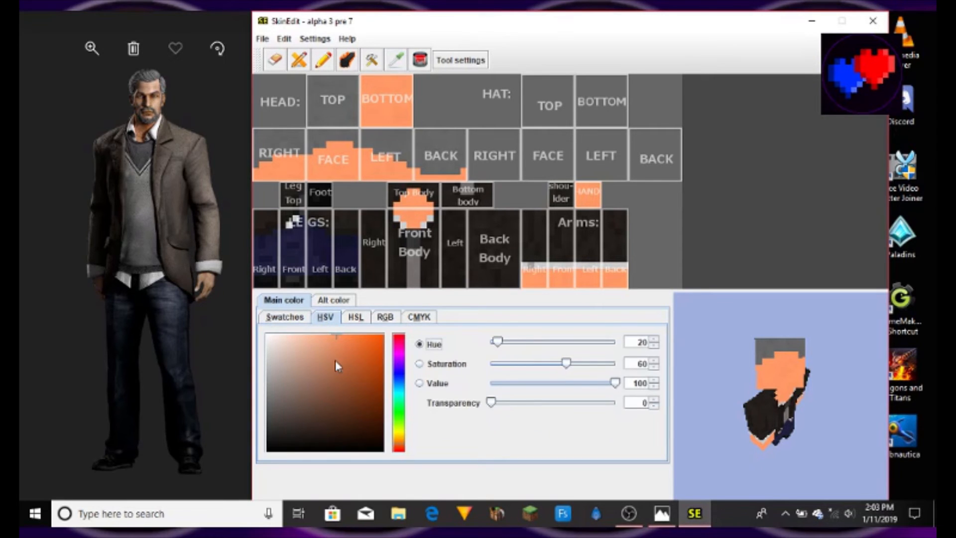
pyautogui.click(330, 173)
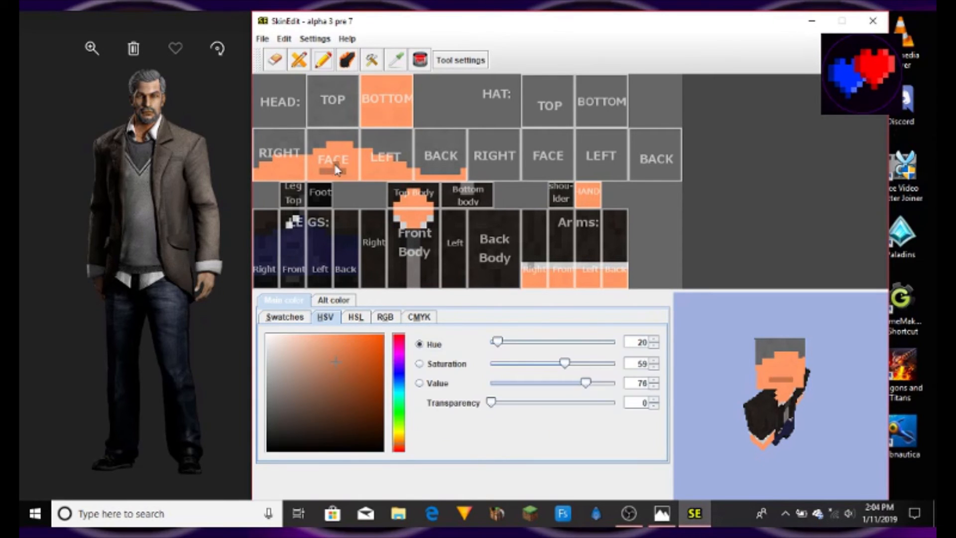
pyautogui.click(331, 165)
# Zoom in on the reference's head and paint two light blue eyes with white outer pixels on the face, using hue 206
pyautogui.scroll(4, 453, 108)
pyautogui.moveTo(165, 21)
pyautogui.mouseDown()
pyautogui.moveTo(462, 26)
pyautogui.moveTo(183, 23)
pyautogui.mouseUp()
pyautogui.scroll(-4, 435, 127)
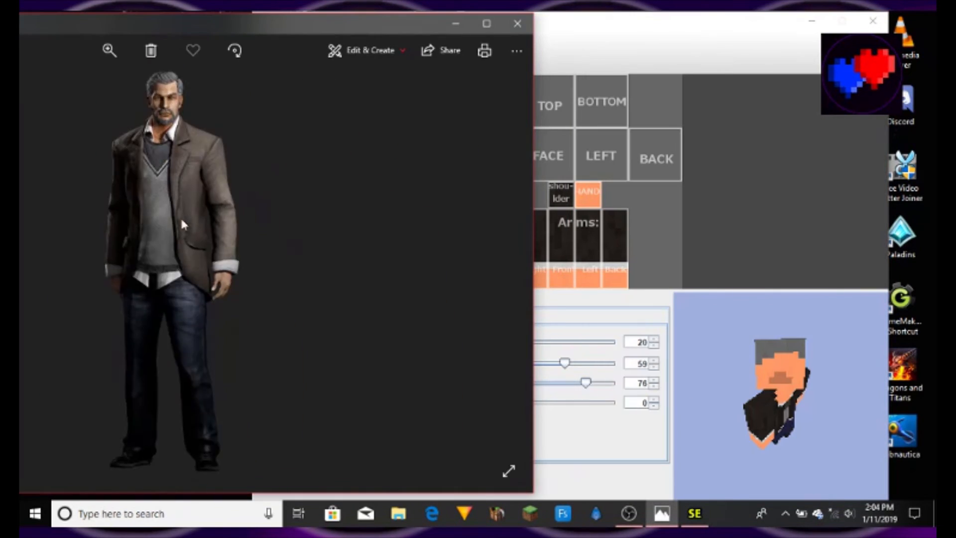
pyautogui.scroll(3, 175, 74)
pyautogui.click(598, 433)
pyautogui.click(399, 385)
pyautogui.click(299, 343)
pyautogui.click(324, 159)
pyautogui.click(343, 160)
pyautogui.click(267, 335)
pyautogui.click(316, 159)
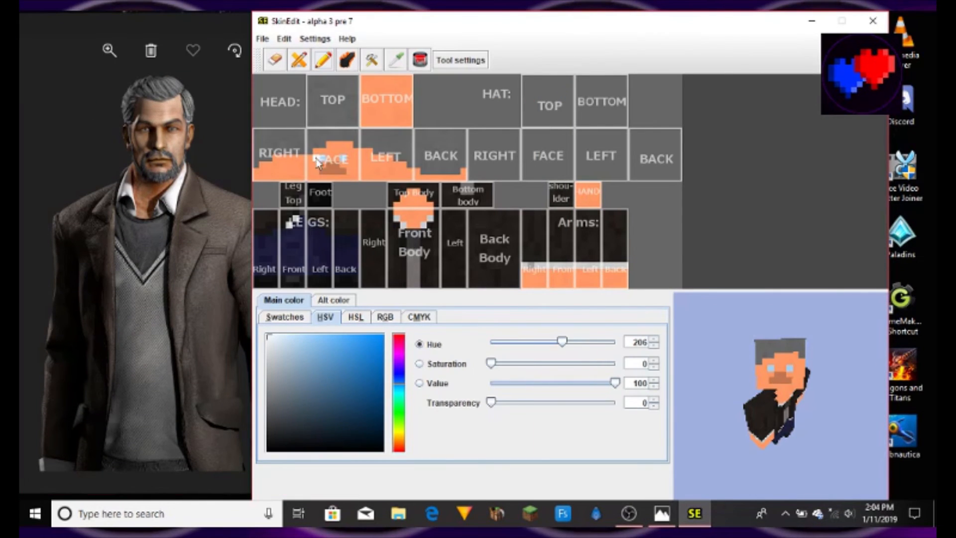
pyautogui.click(349, 159)
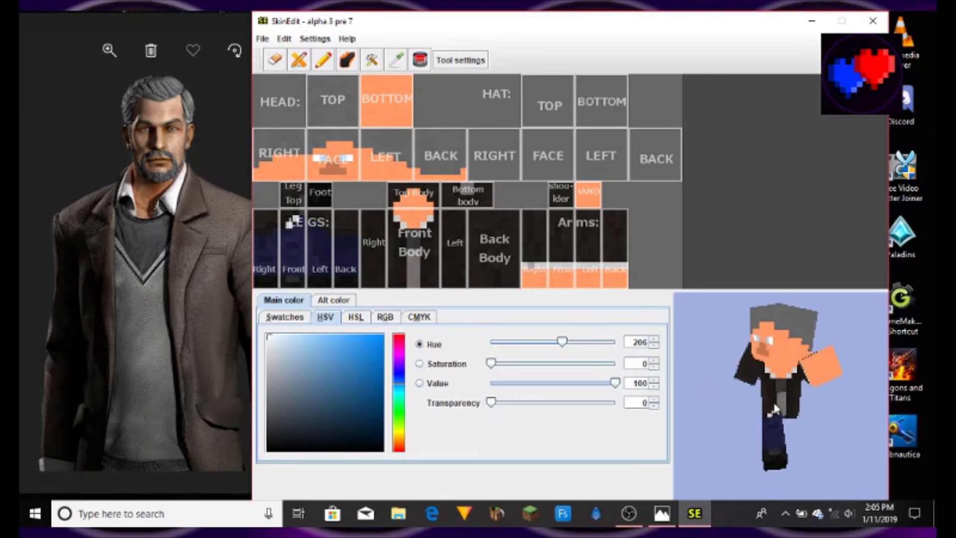
# Shade the underside of the head with a darker skin tone and paint a grey moustache and goatee around the mouth
pyautogui.rightClick(326, 164)
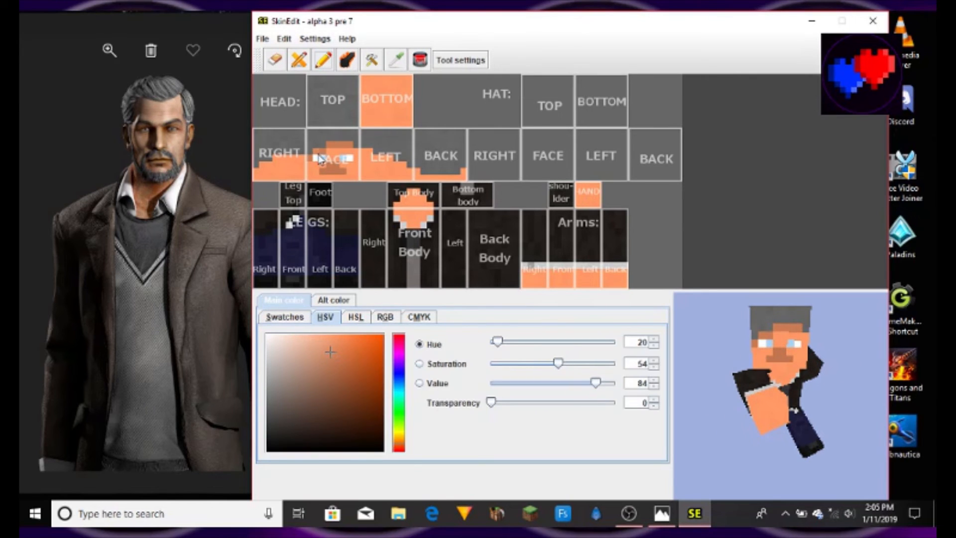
pyautogui.moveTo(378, 90); pyautogui.dragTo(391, 117)
pyautogui.click(396, 60)
pyautogui.click(388, 79)
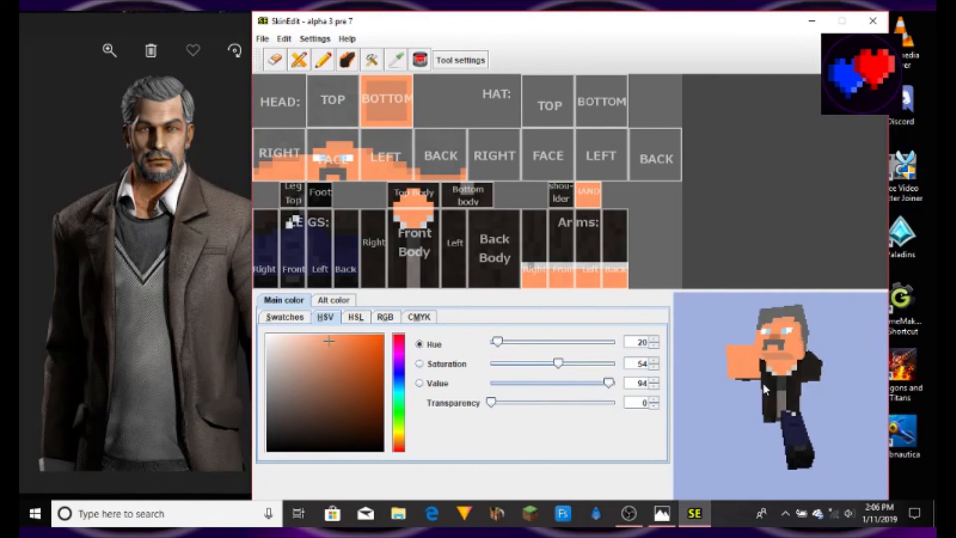
# Extend the grey beard along the jaw and up both sides of the head to meet the hair
pyautogui.hotkey('ctrl', 'z')
pyautogui.hotkey('ctrl', 'z')
pyautogui.hotkey('ctrl', 'z')
pyautogui.hotkey('ctrl', 'z')
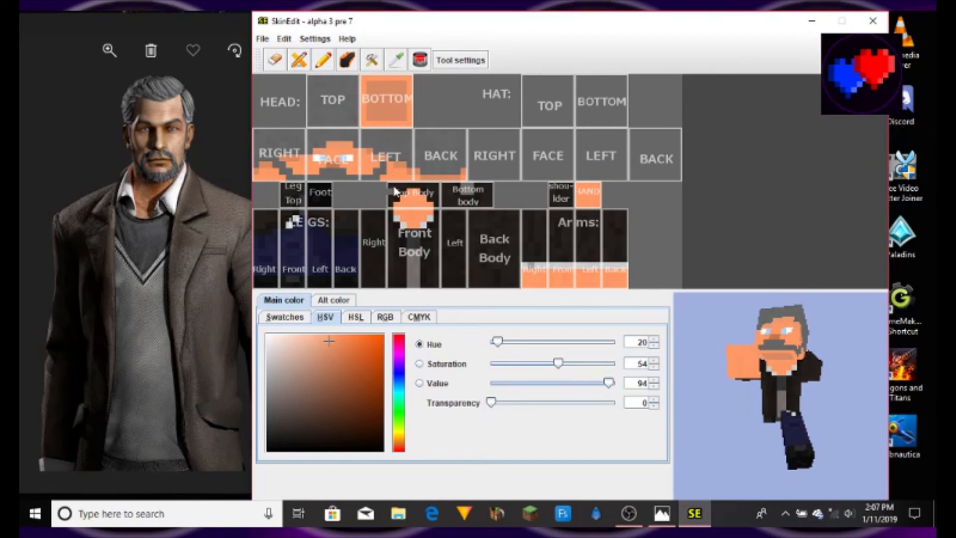
pyautogui.click(412, 177)
pyautogui.hotkey('ctrl', 'z')
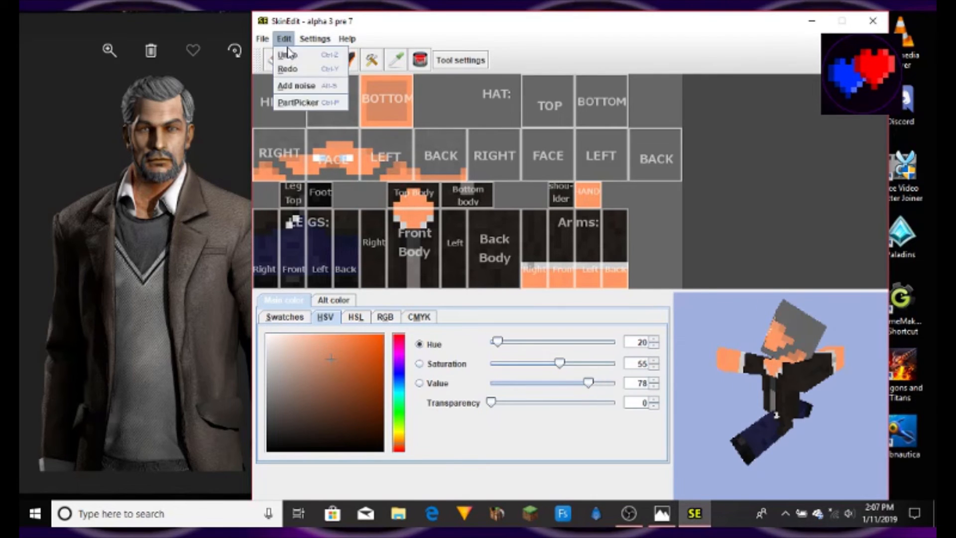
pyautogui.click(323, 60)
pyautogui.click(288, 145)
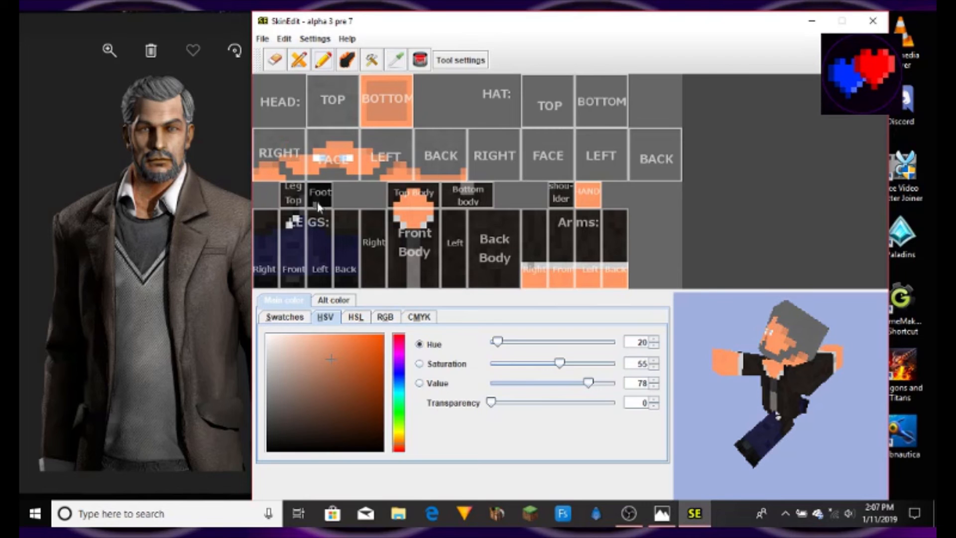
# Try painting grey beard pixels around the upper edge of the head's underside
pyautogui.click(396, 60)
pyautogui.click(323, 59)
pyautogui.click(396, 60)
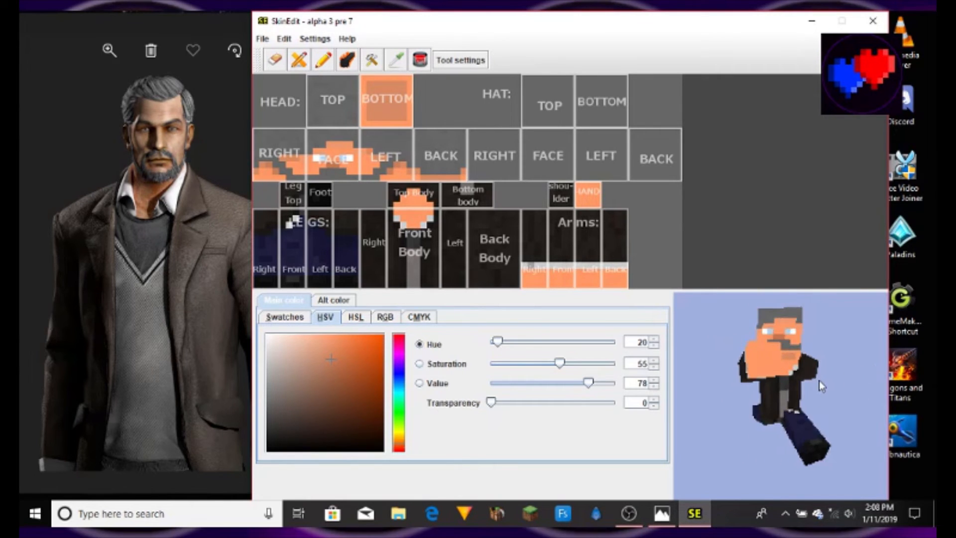
pyautogui.moveTo(785, 395)
pyautogui.mouseDown()
pyautogui.moveTo(873, 399)
pyautogui.moveTo(820, 387)
pyautogui.moveTo(756, 405)
pyautogui.moveTo(816, 389)
pyautogui.moveTo(770, 393)
pyautogui.mouseUp()
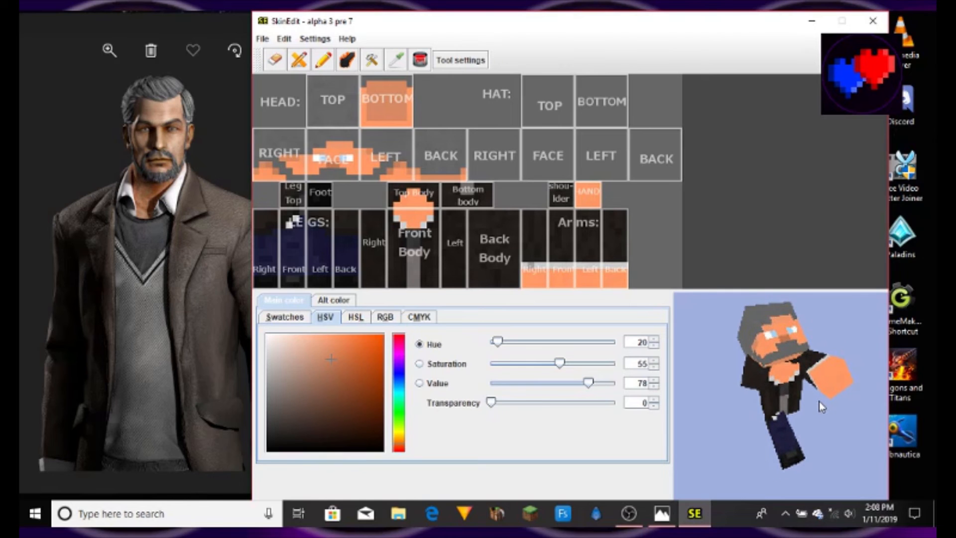
# Undo the grey beard pixels painted on the head's underside
pyautogui.click(285, 40)
pyautogui.click(284, 39)
pyautogui.click(284, 38)
pyautogui.click(284, 37)
pyautogui.click(284, 39)
pyautogui.click(288, 54)
pyautogui.click(285, 39)
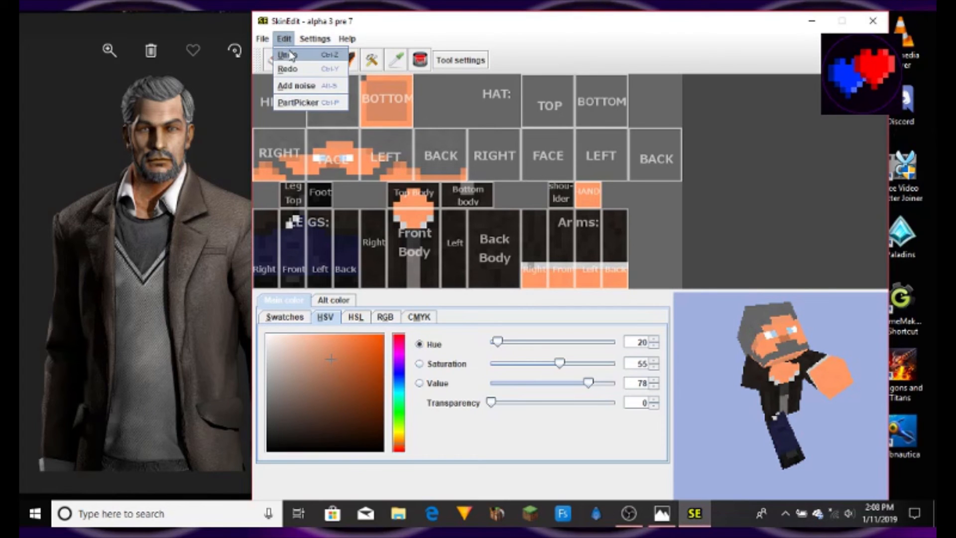
pyautogui.click(289, 54)
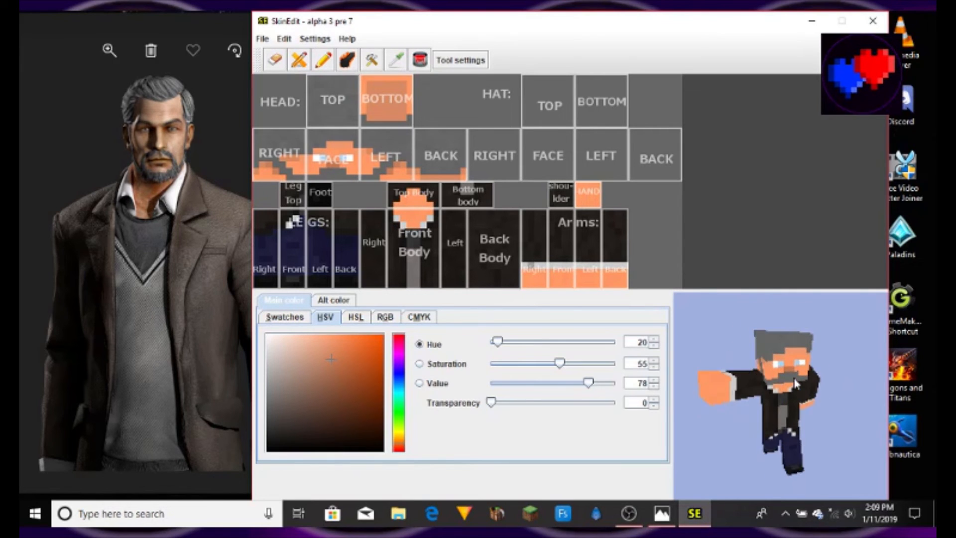
# Undo the latest pixel changes in the beard around the mouth
pyautogui.click(406, 61)
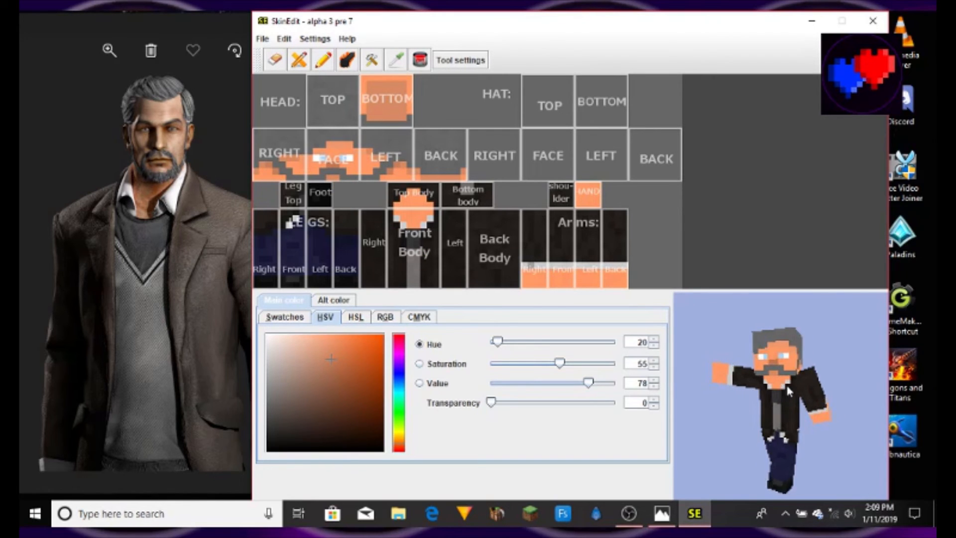
pyautogui.click(280, 41)
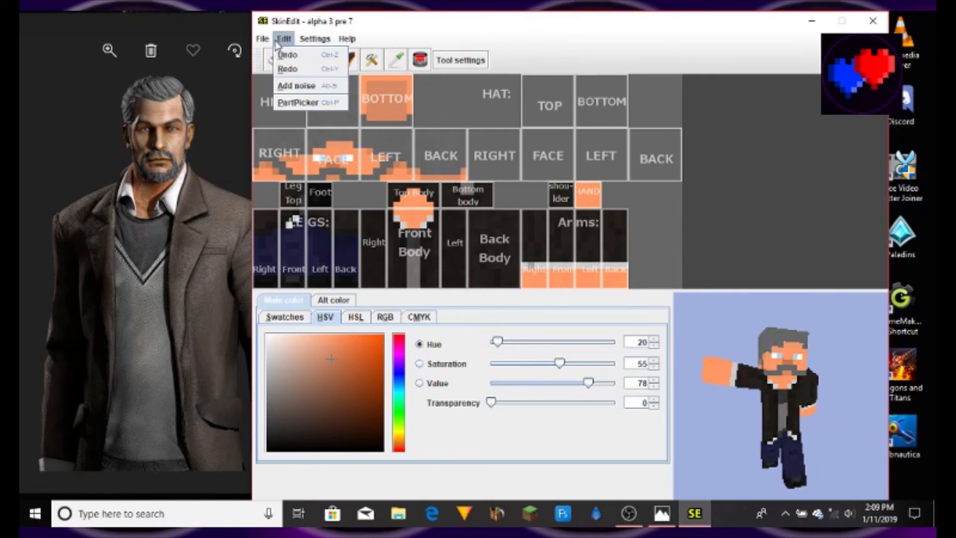
pyautogui.click(282, 53)
pyautogui.click(283, 40)
pyautogui.click(287, 54)
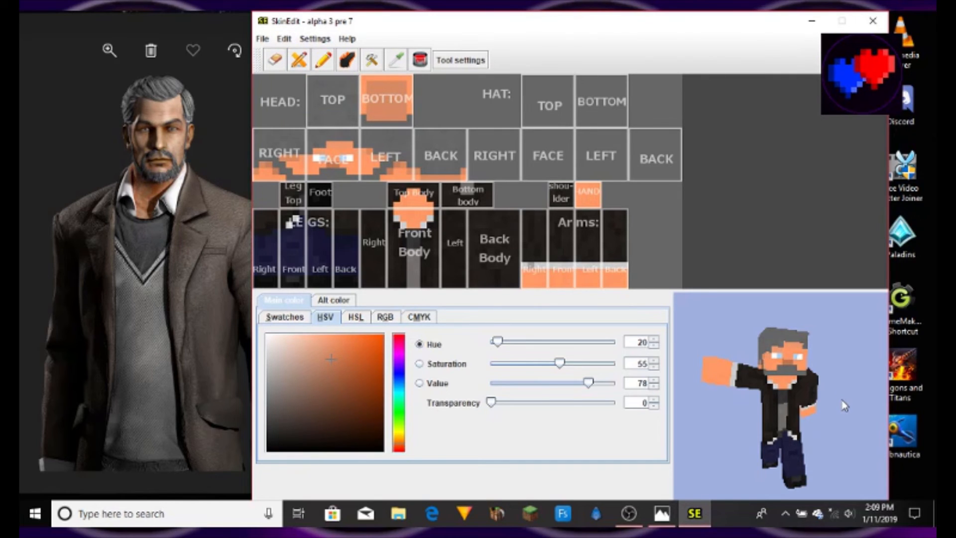
# Paint darker skin-tone finger shading on the hand and check the model from several sides
pyautogui.click(402, 61)
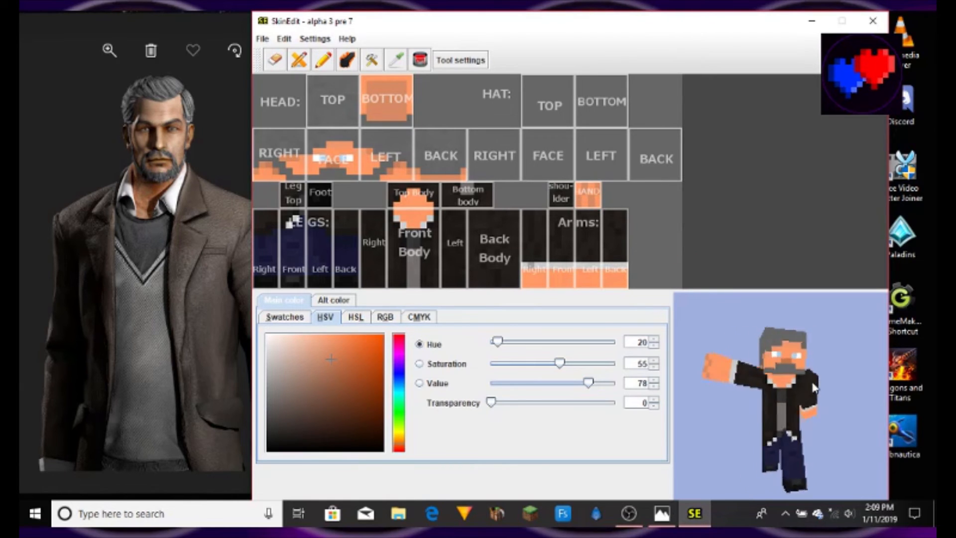
pyautogui.moveTo(865, 385); pyautogui.dragTo(933, 398)
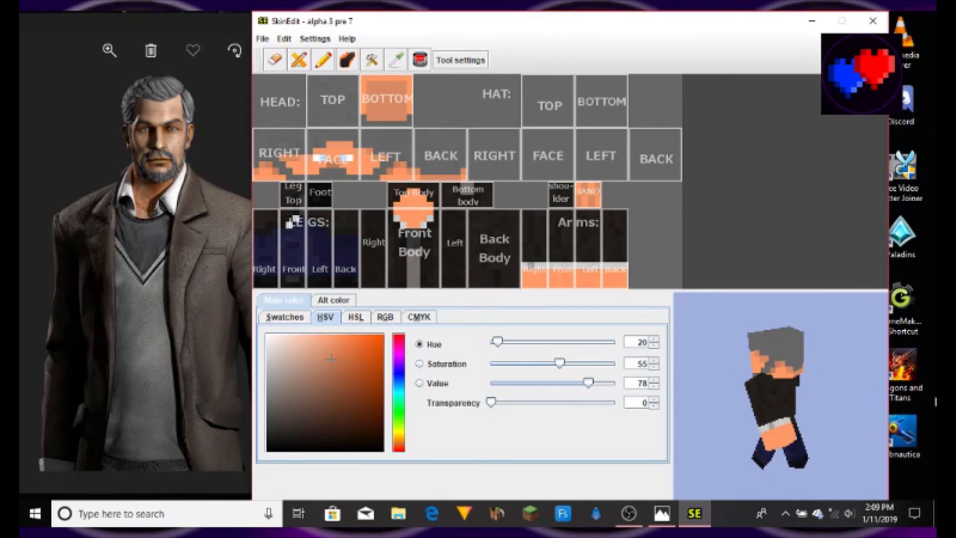
pyautogui.moveTo(792, 414); pyautogui.dragTo(883, 397)
pyautogui.moveTo(752, 400); pyautogui.dragTo(845, 400)
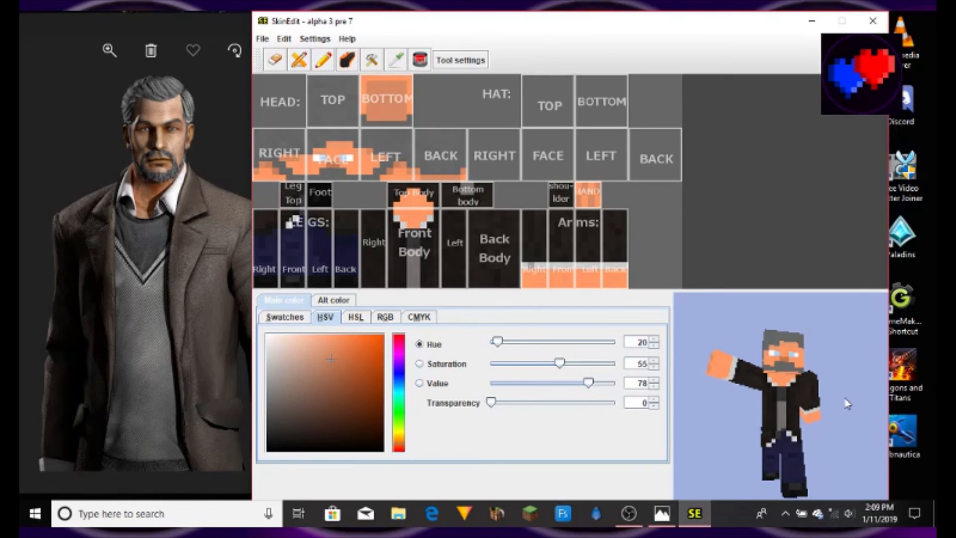
pyautogui.moveTo(781, 401); pyautogui.dragTo(842, 417)
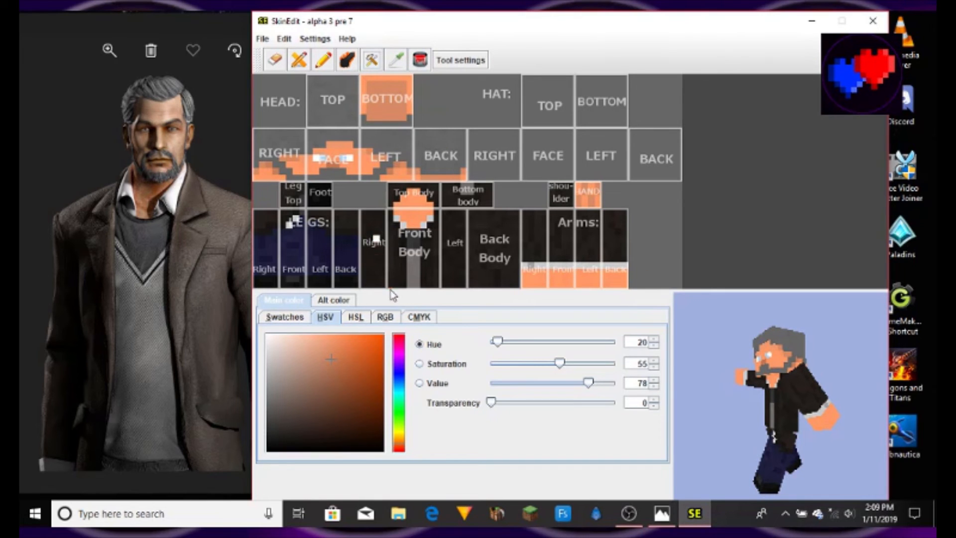
# Undo the stray white pixel on the right side of the torso
pyautogui.click(284, 39)
pyautogui.click(287, 58)
pyautogui.click(389, 64)
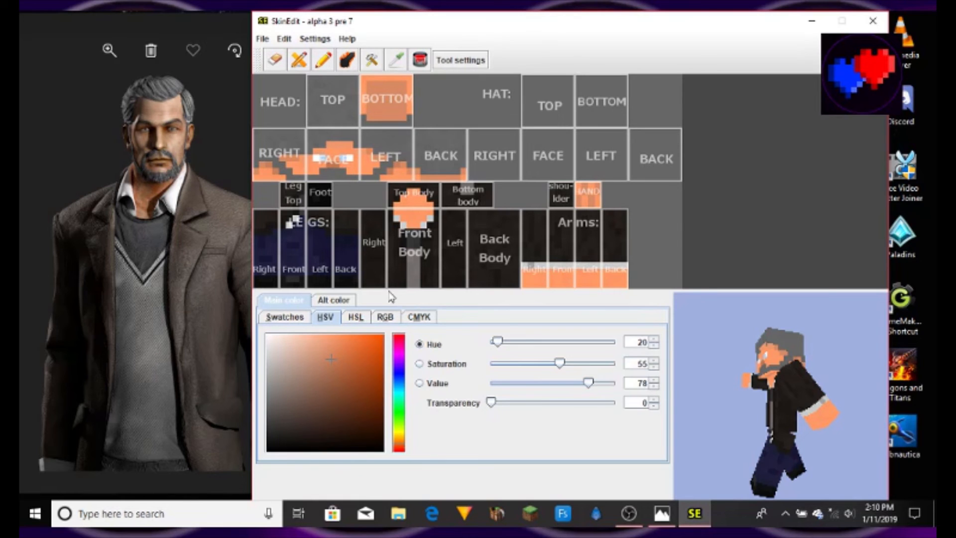
pyautogui.click(284, 39)
pyautogui.click(290, 58)
pyautogui.moveTo(740, 422); pyautogui.dragTo(793, 411)
# Save the skin to the Desktop as "Basic Skin (William Miles)" and open the saved image
pyautogui.click(263, 39)
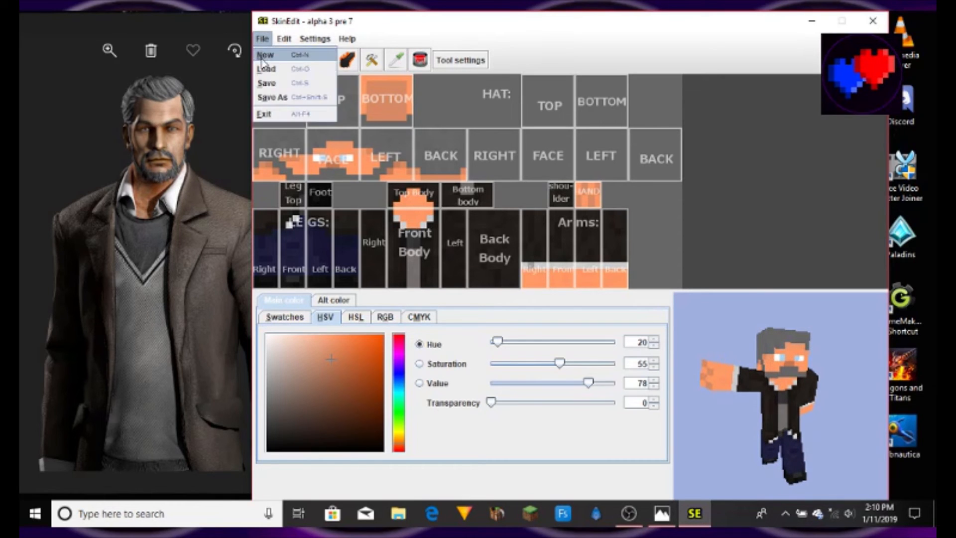
pyautogui.click(282, 98)
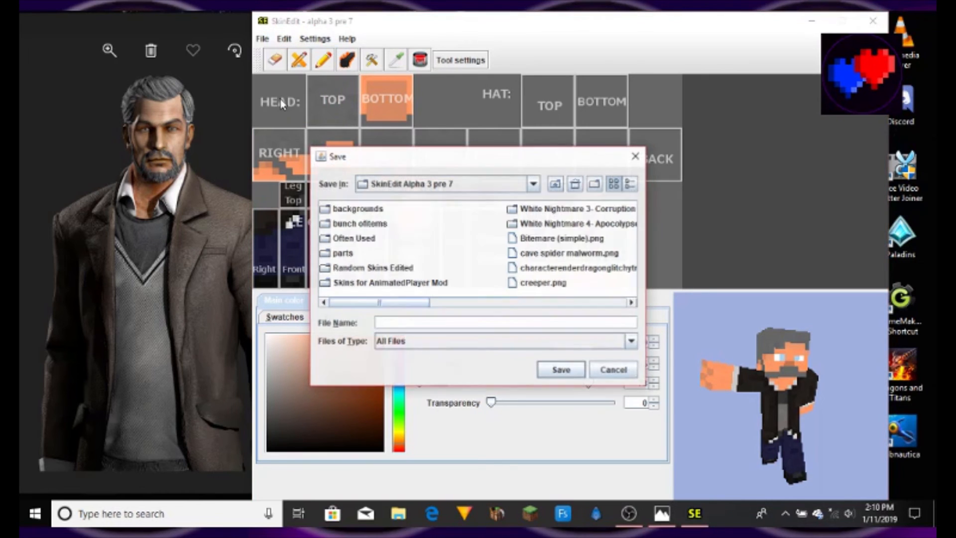
pyautogui.click(533, 185)
pyautogui.scroll(5, 438, 247)
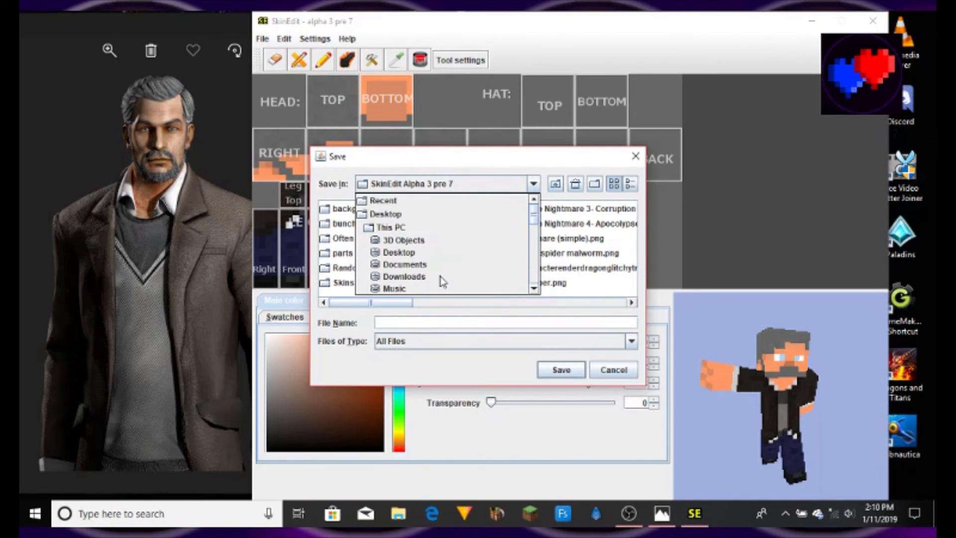
pyautogui.click(387, 214)
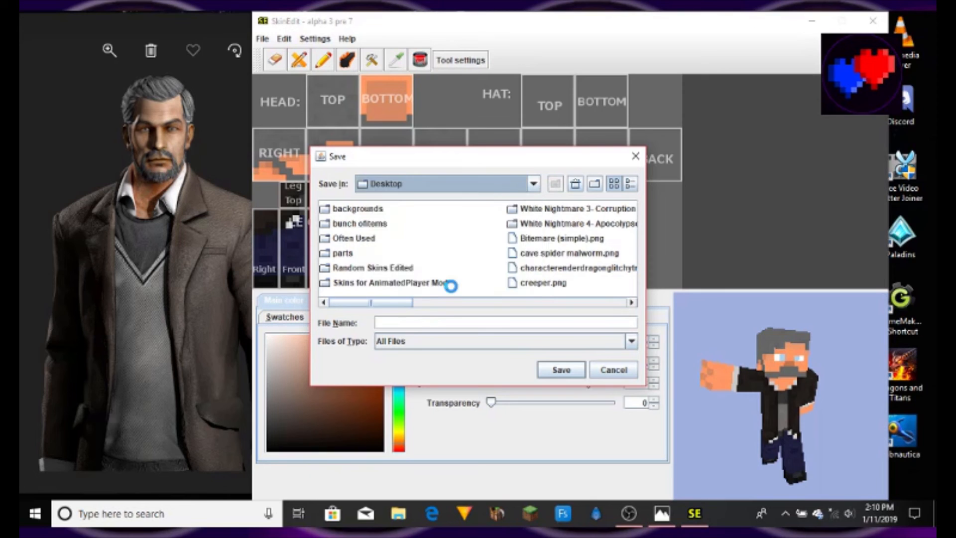
pyautogui.click(430, 321)
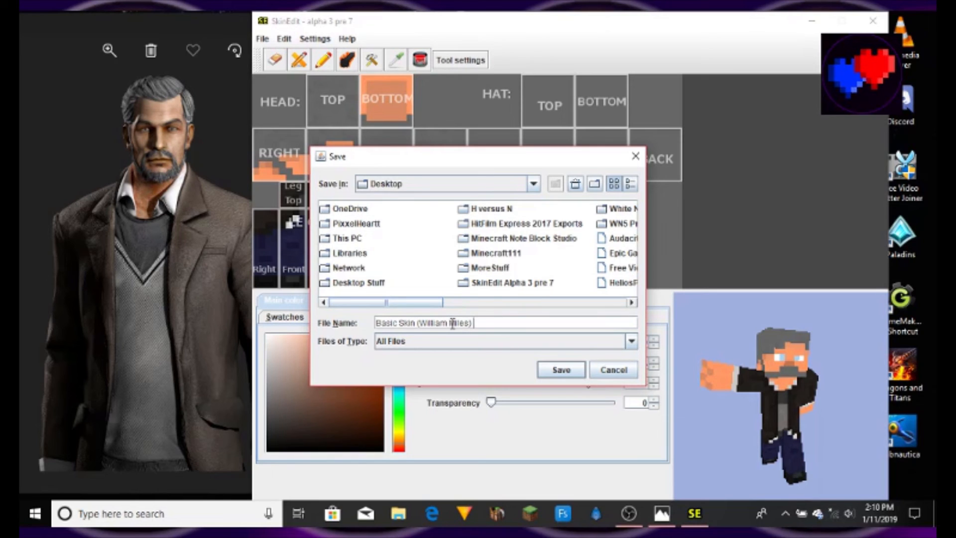
pyautogui.click(561, 371)
pyautogui.doubleClick(85, 123)
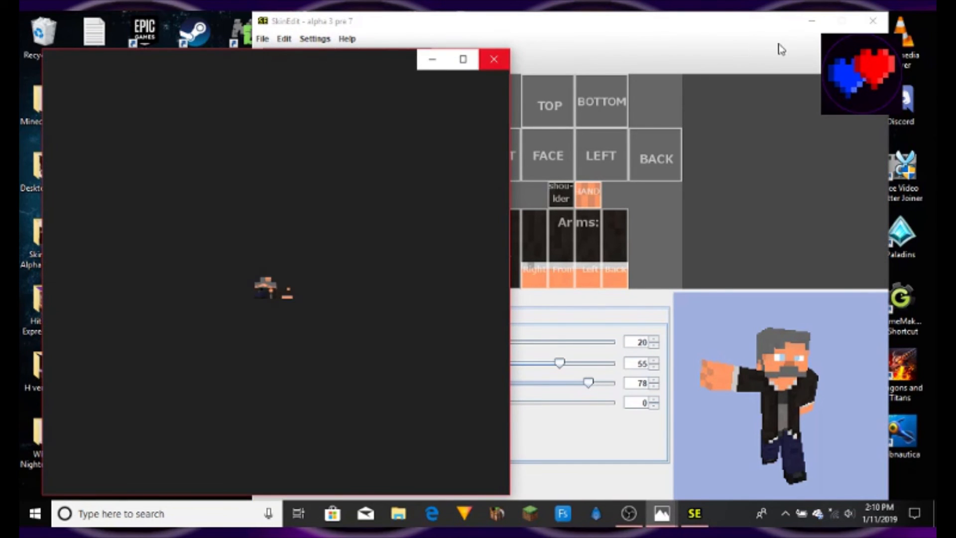
# Close SkinEdit, inspect the saved skin image at a larger size, and minimize its viewer
pyautogui.click(873, 21)
pyautogui.moveTo(374, 62); pyautogui.dragTo(531, 56)
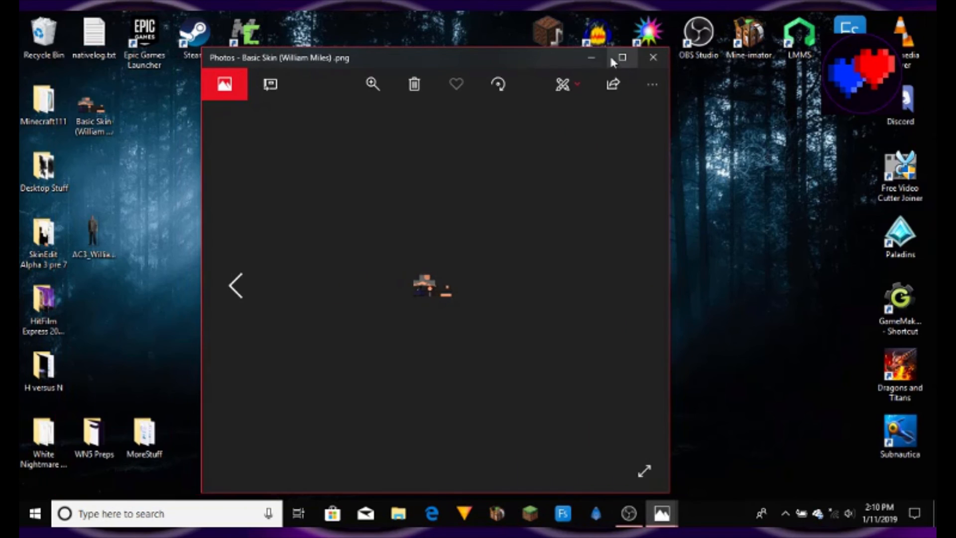
pyautogui.doubleClick(532, 56)
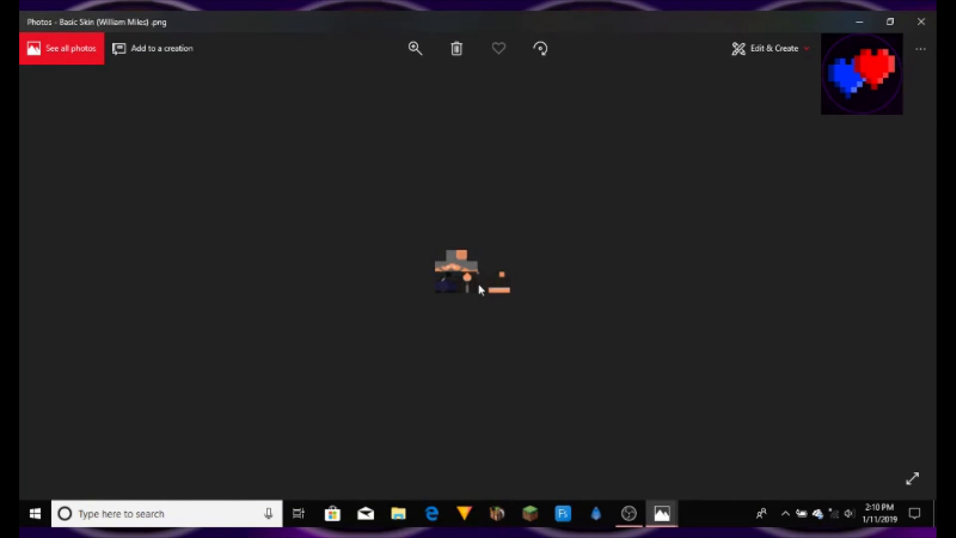
pyautogui.scroll(2, 478, 273)
pyautogui.moveTo(559, 219); pyautogui.dragTo(459, 280)
pyautogui.click(859, 21)
# Narrow the AC3_William_Miles.png reference window and place it along the right edge of the desktop
pyautogui.click(471, 244)
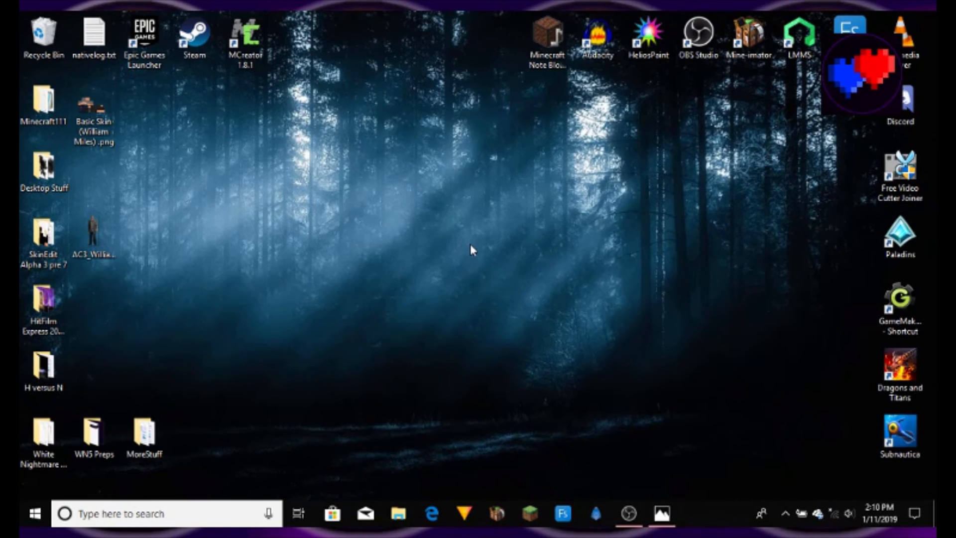
pyautogui.moveTo(476, 65); pyautogui.dragTo(649, 59)
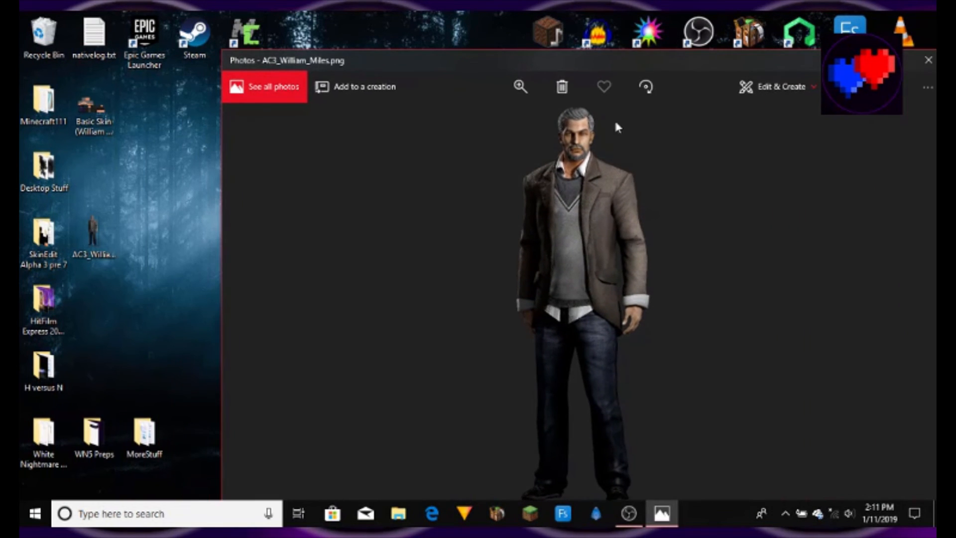
pyautogui.moveTo(473, 60); pyautogui.dragTo(293, 55)
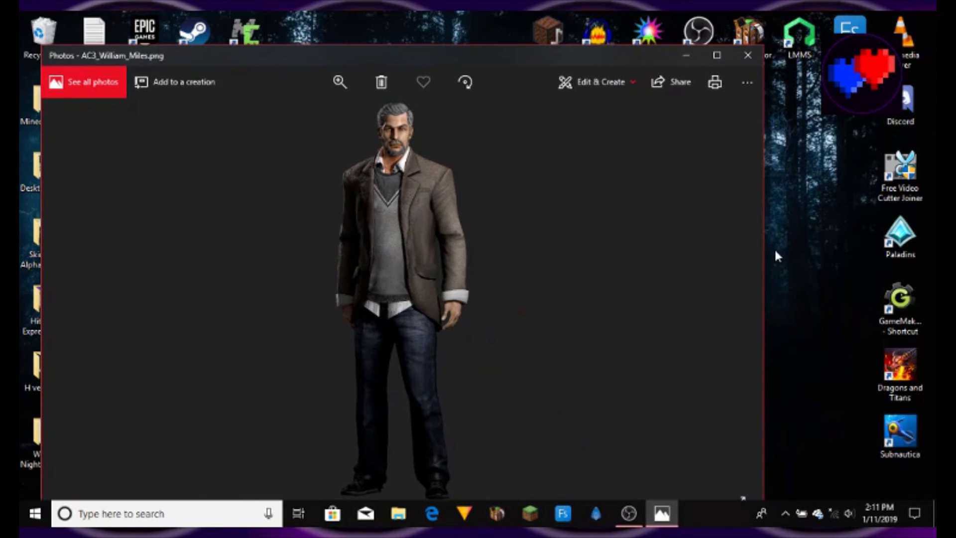
pyautogui.moveTo(764, 254); pyautogui.dragTo(330, 240)
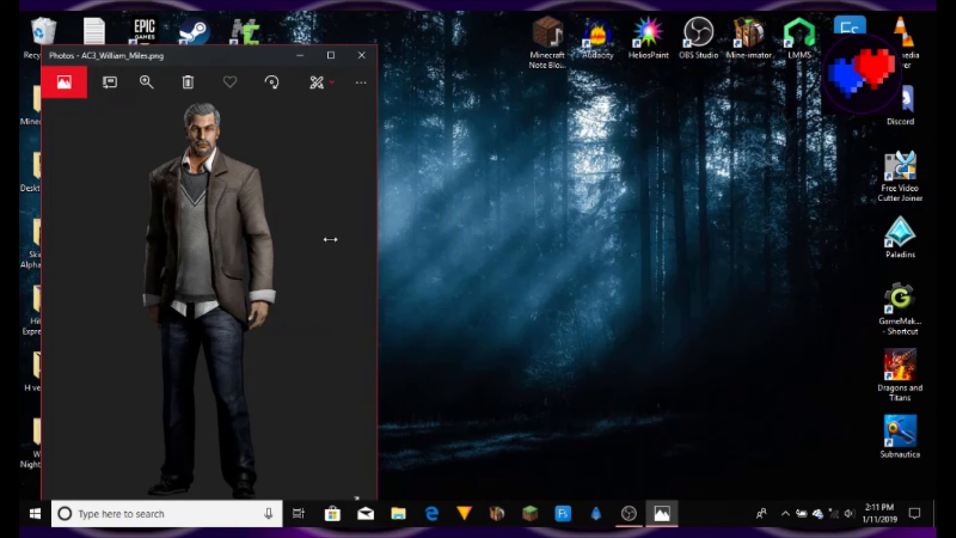
pyautogui.moveTo(168, 67); pyautogui.dragTo(775, 159)
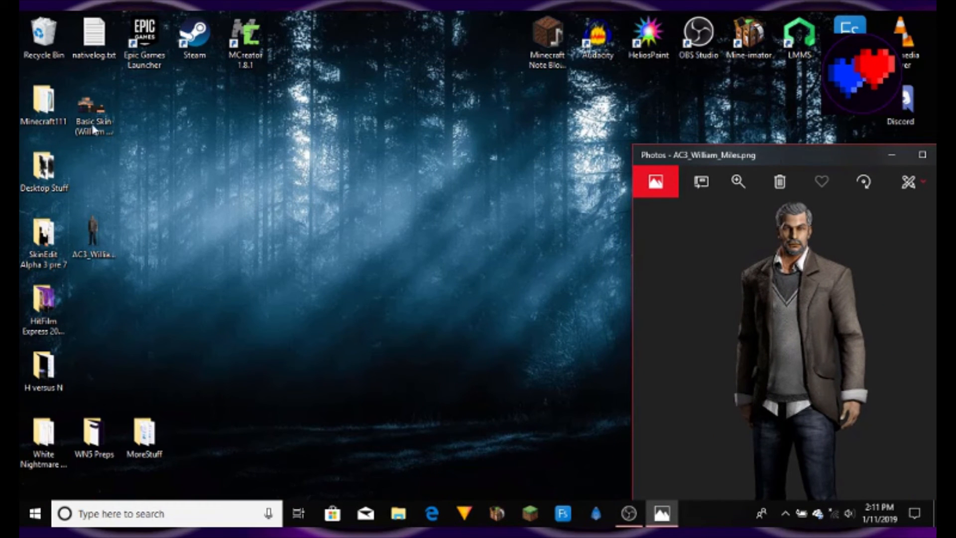
# Launch HeliosPaint and shrink its window so it sits beside the reference image
pyautogui.click(88, 111)
pyautogui.click(656, 34)
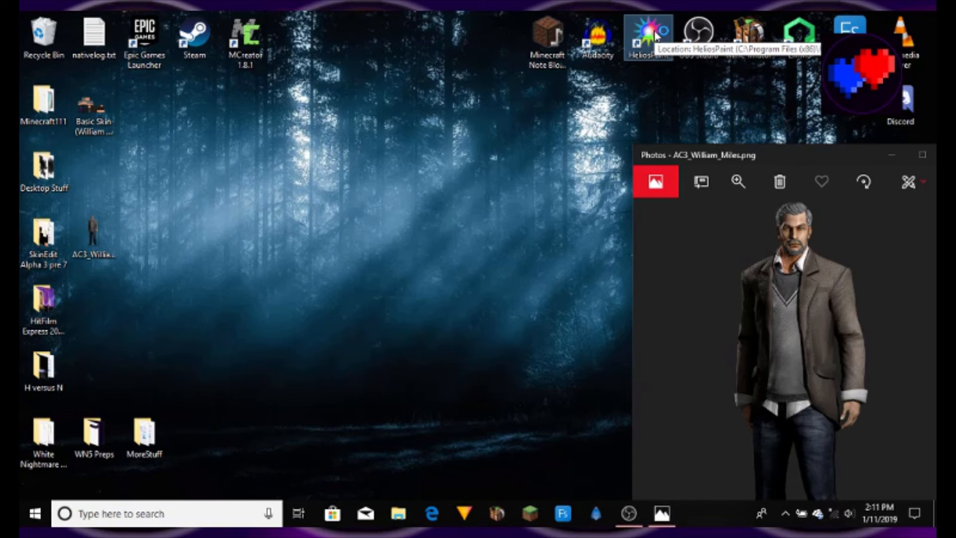
pyautogui.doubleClick(655, 33)
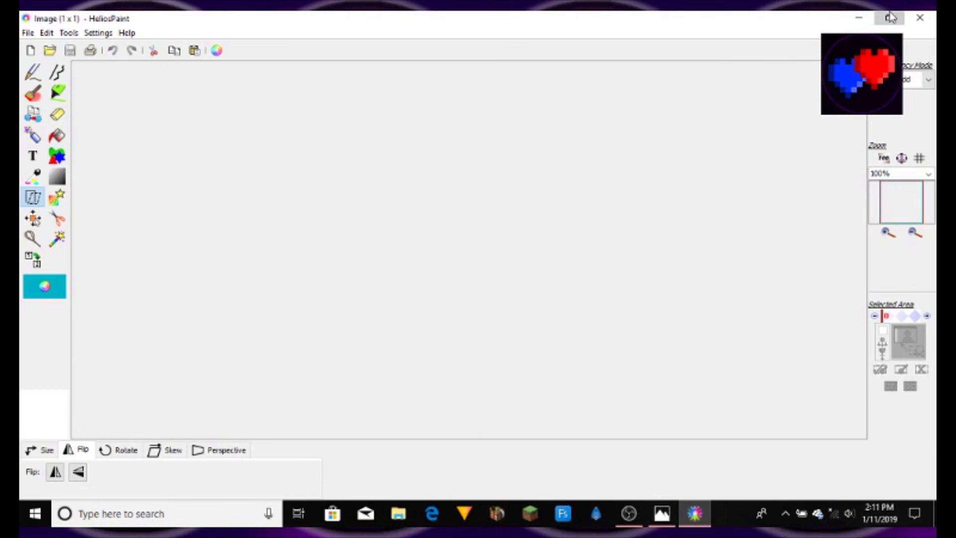
pyautogui.click(891, 18)
pyautogui.moveTo(436, 45); pyautogui.dragTo(519, 55)
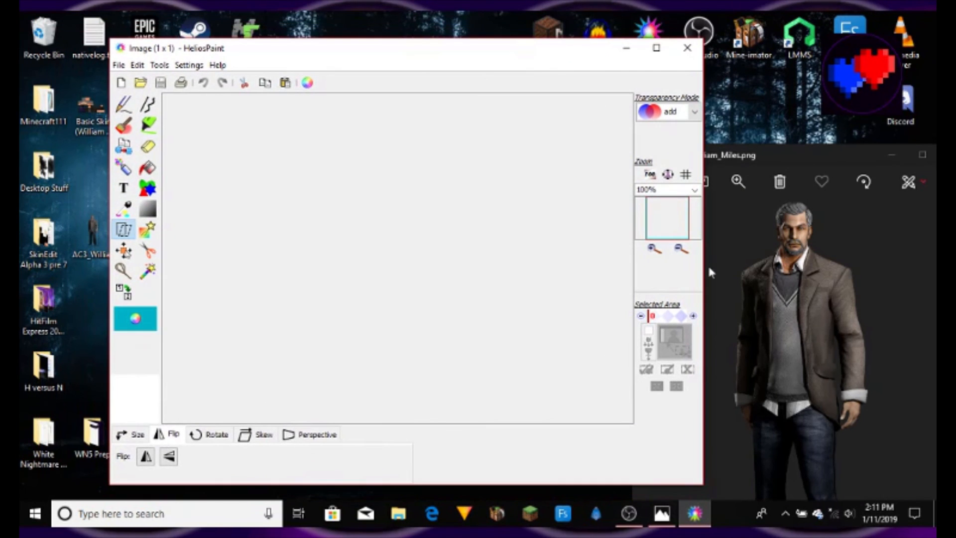
pyautogui.moveTo(703, 269); pyautogui.dragTo(539, 273)
pyautogui.moveTo(393, 52); pyautogui.dragTo(340, 50)
# Arrange the two windows side by side, widening HeliosPaint over most of the screen and leaving the reference figure's clothing visible beside it
pyautogui.moveTo(813, 154); pyautogui.dragTo(772, 22)
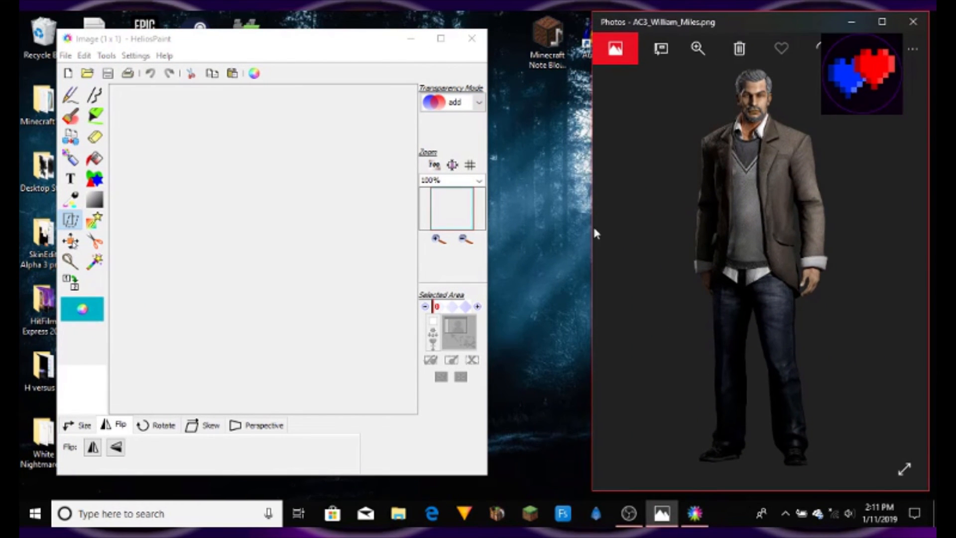
pyautogui.moveTo(589, 227); pyautogui.dragTo(501, 219)
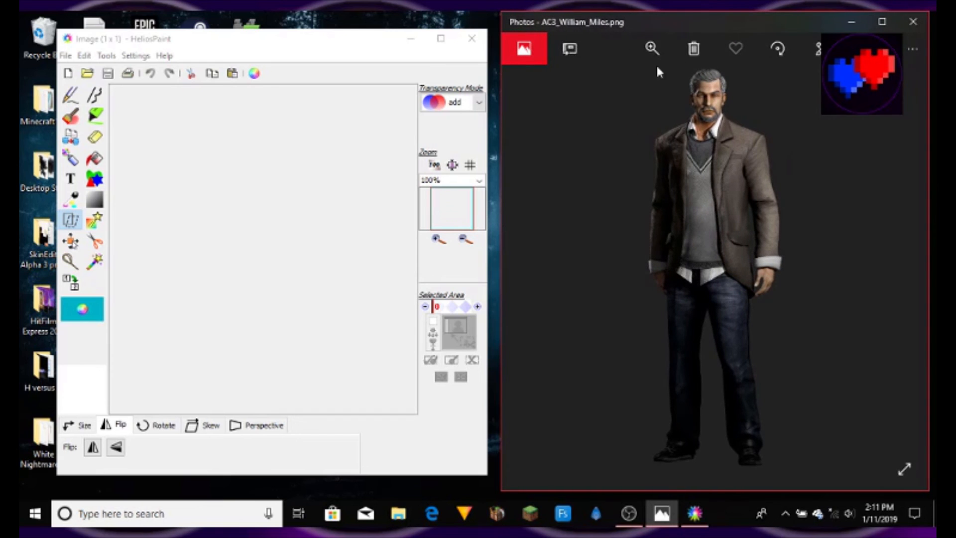
pyautogui.moveTo(720, 36); pyautogui.dragTo(797, 38)
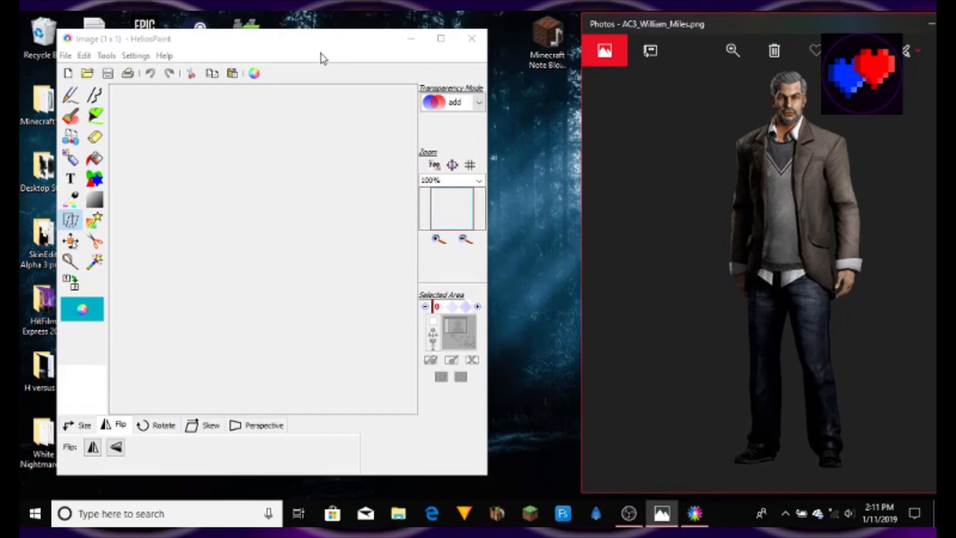
pyautogui.moveTo(311, 44); pyautogui.dragTo(277, 29)
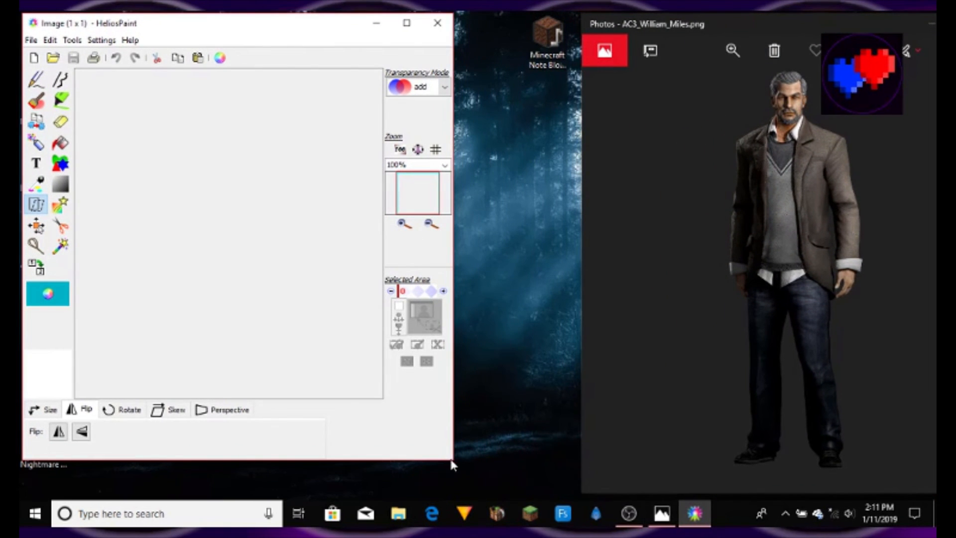
pyautogui.moveTo(452, 461); pyautogui.dragTo(589, 498)
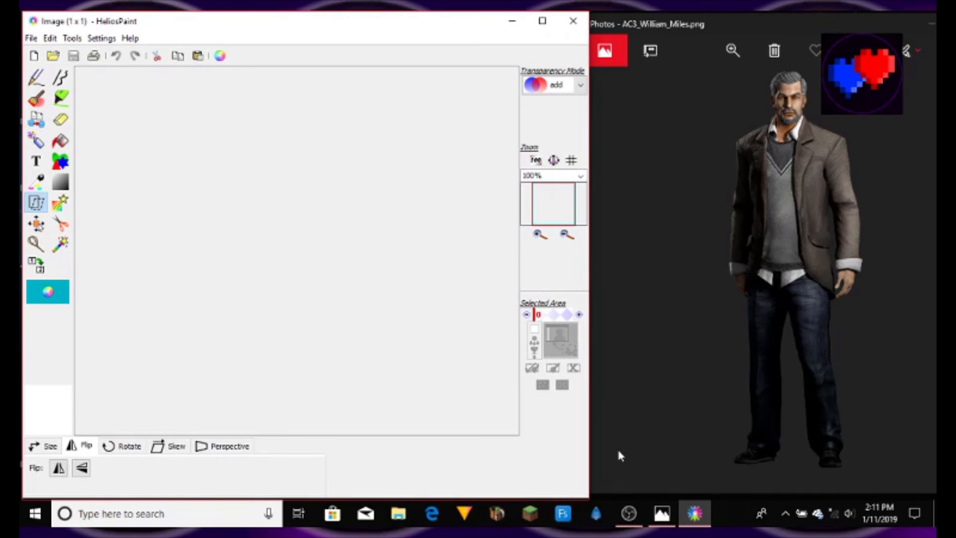
pyautogui.moveTo(590, 415); pyautogui.dragTo(717, 421)
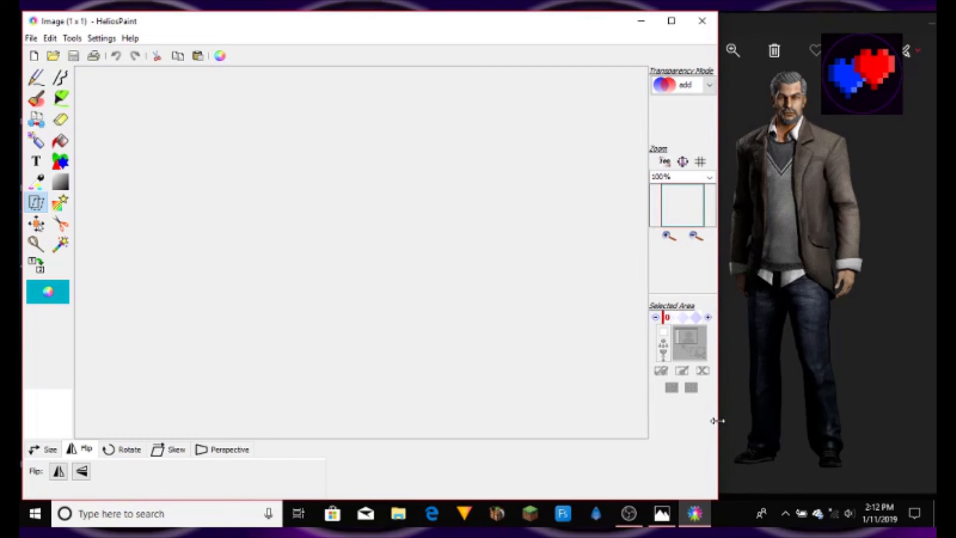
pyautogui.moveTo(818, 23); pyautogui.dragTo(878, 21)
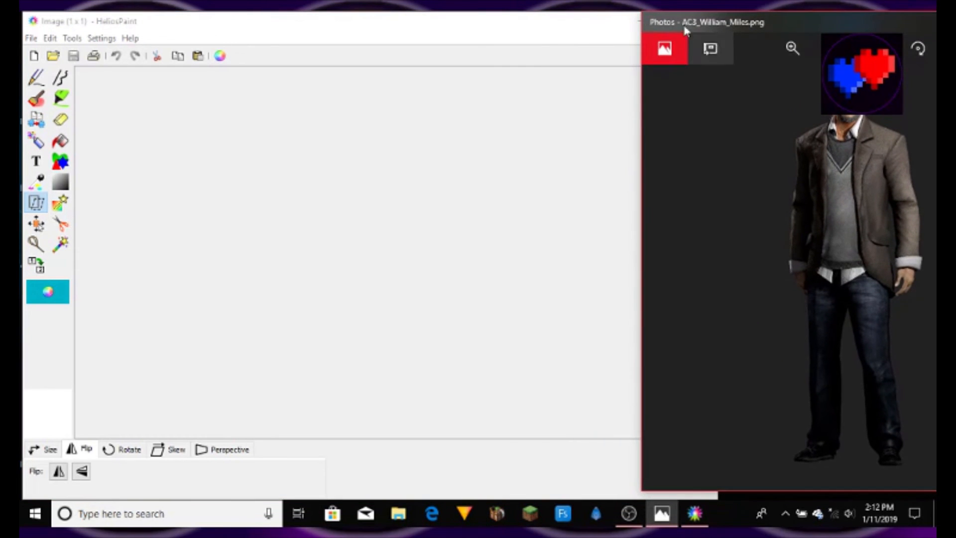
pyautogui.click(605, 32)
pyautogui.moveTo(718, 258); pyautogui.dragTo(777, 257)
# Open "Basic Skin (William Miles) .png" from the Desktop in HeliosPaint
pyautogui.click(29, 40)
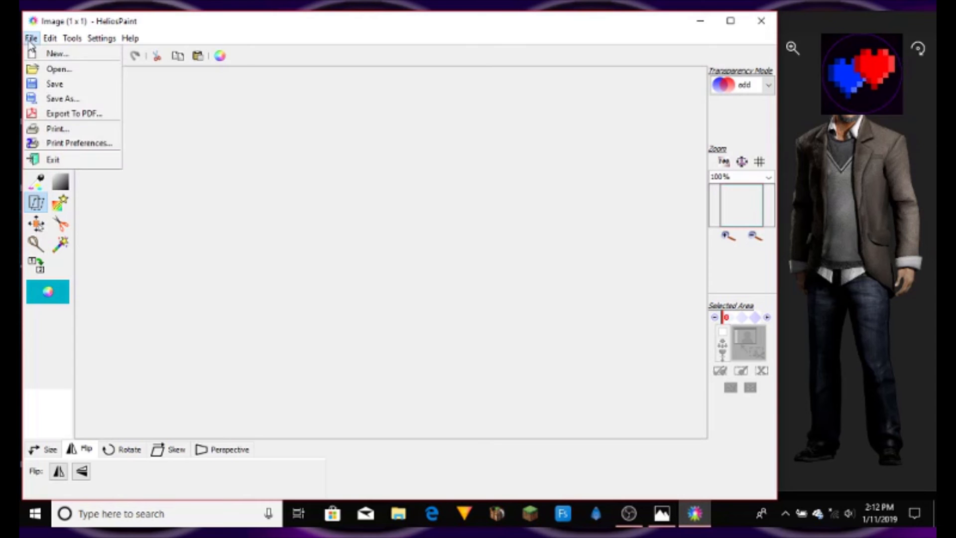
pyautogui.press('Escape')
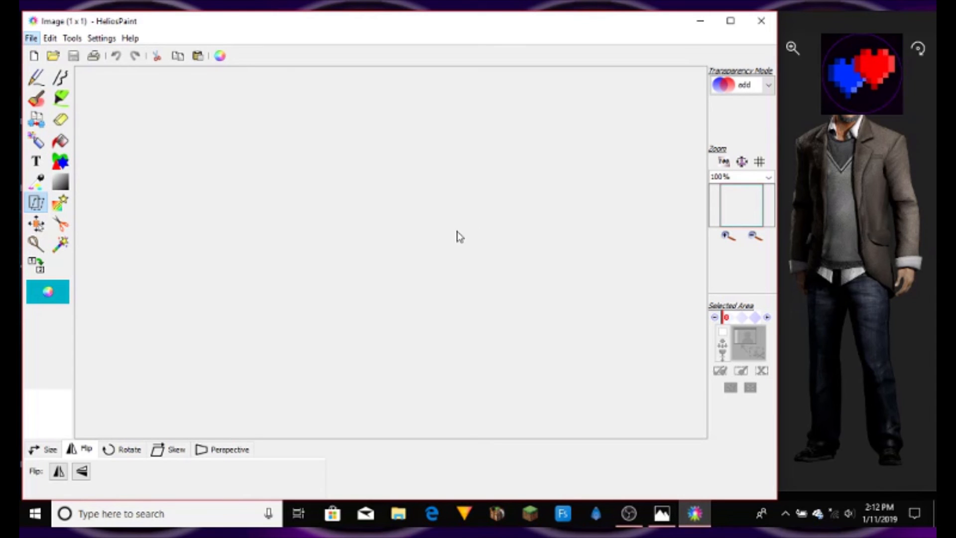
pyautogui.click(180, 208)
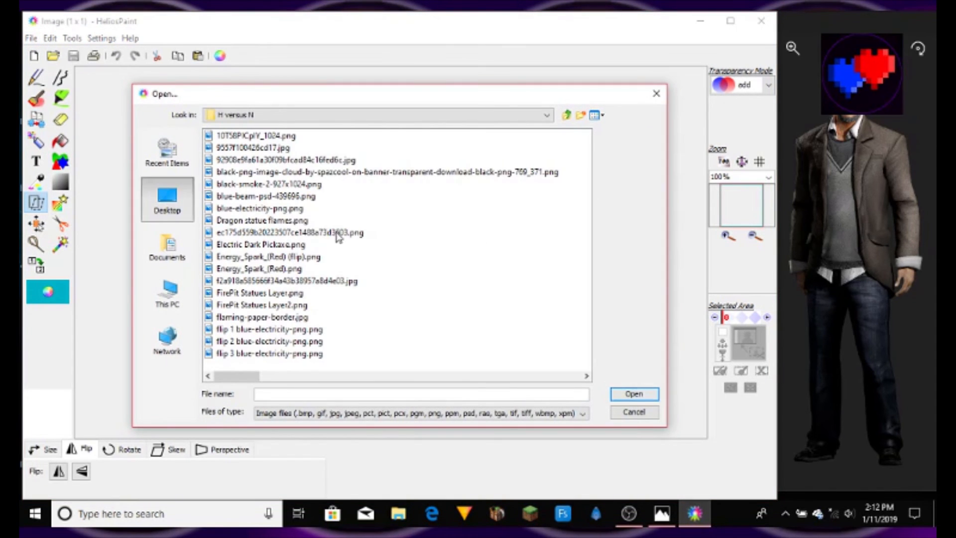
pyautogui.click(245, 306)
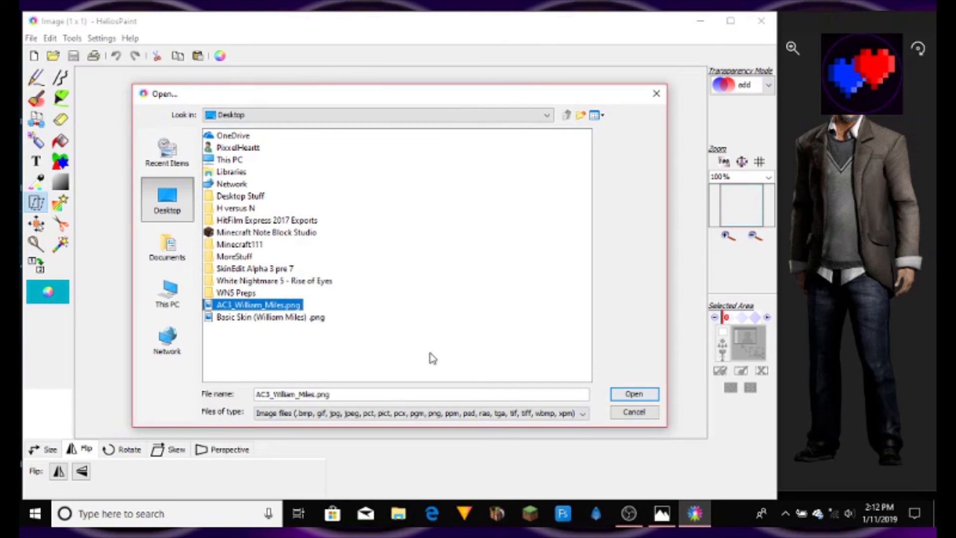
pyautogui.click(319, 317)
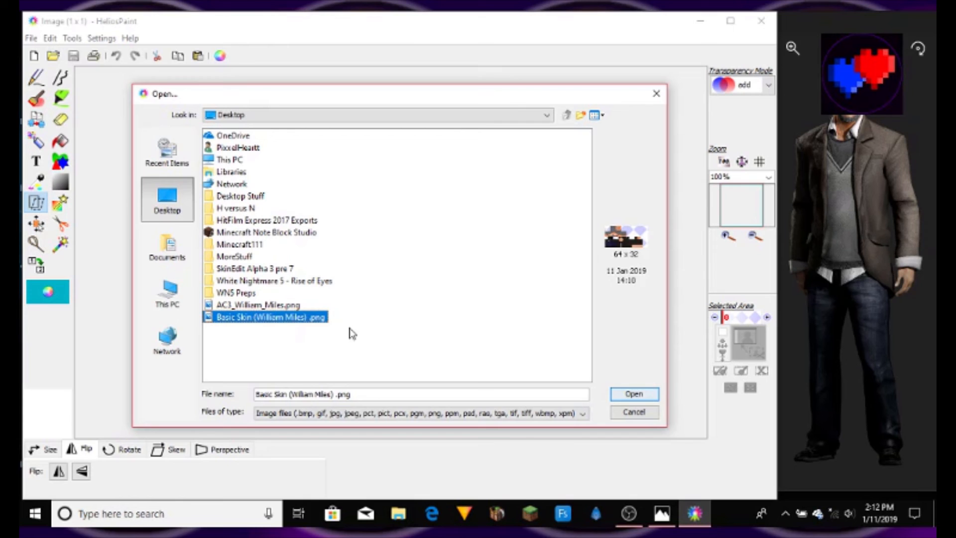
pyautogui.click(647, 395)
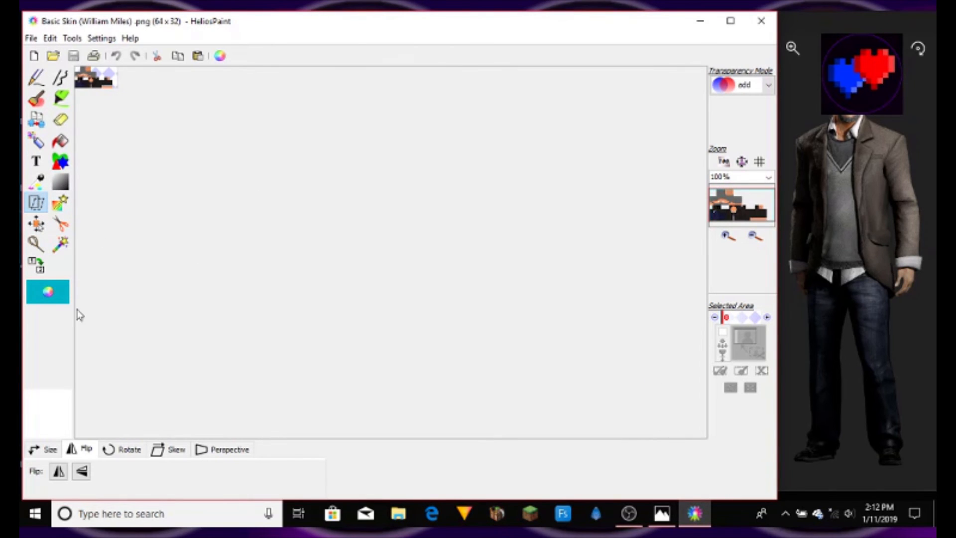
# Scale the skin image to 128 × 64 pixels with its proportions locked
pyautogui.click(59, 452)
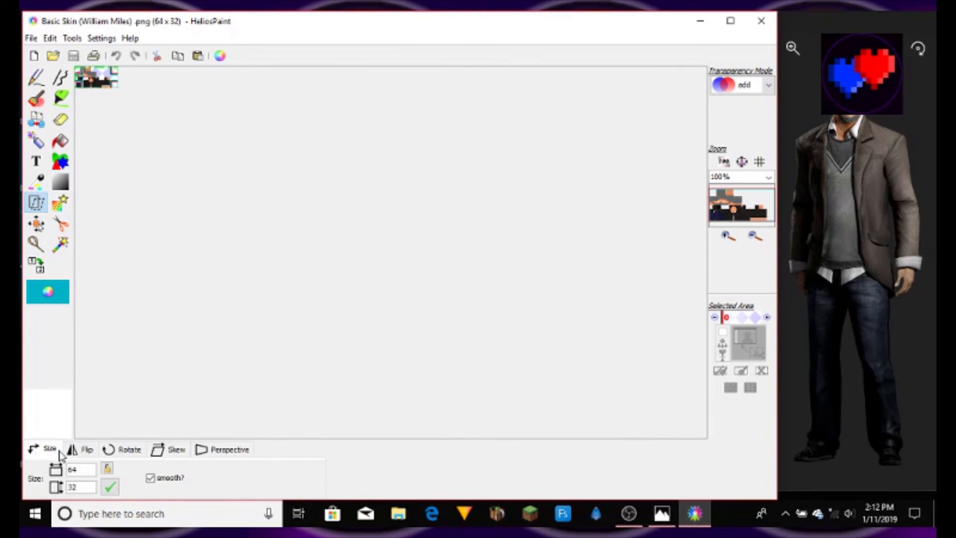
pyautogui.click(107, 469)
pyautogui.write('128')
pyautogui.click(111, 488)
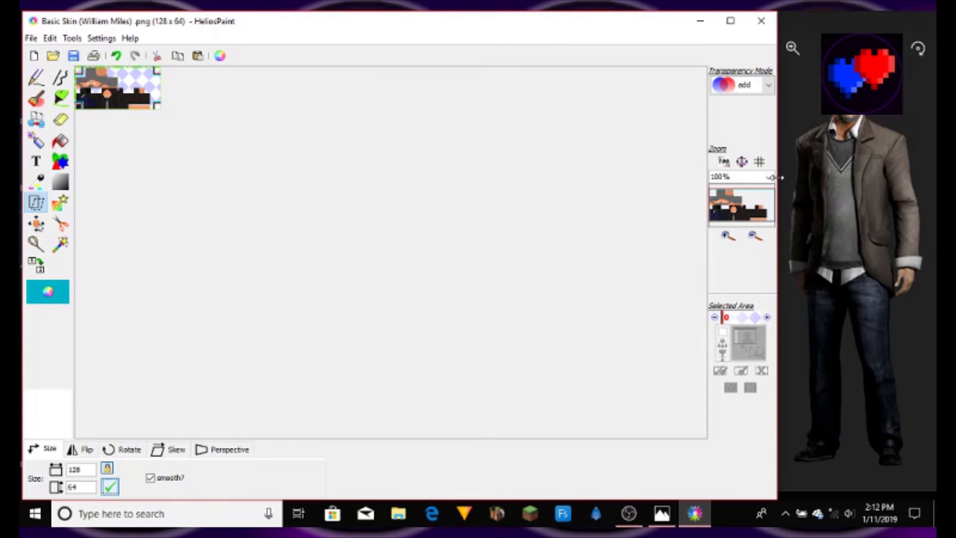
pyautogui.click(771, 178)
pyautogui.click(722, 339)
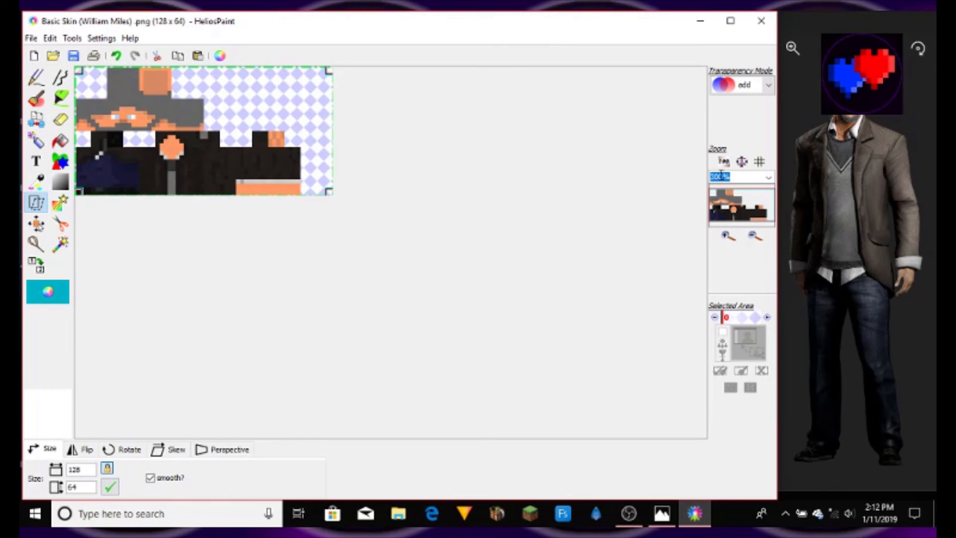
pyautogui.click(768, 177)
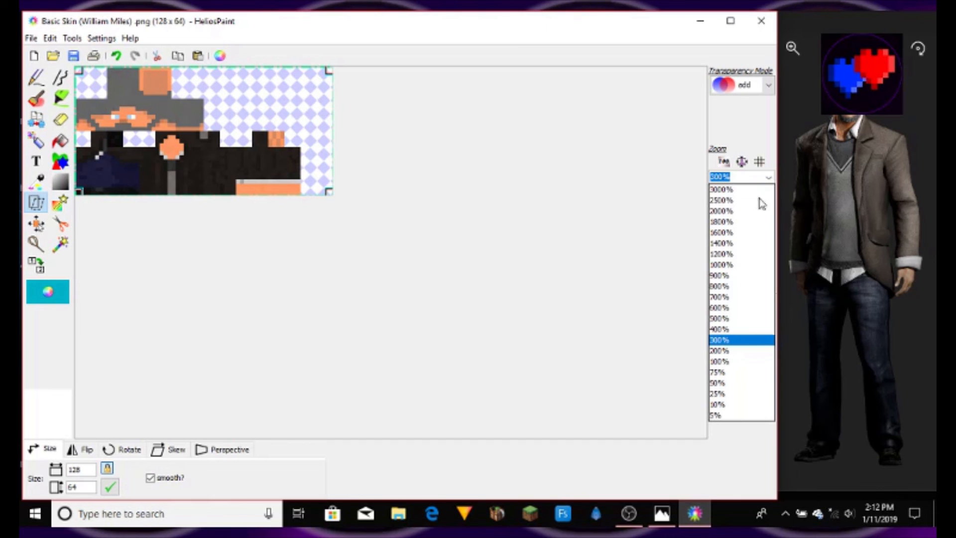
pyautogui.click(730, 330)
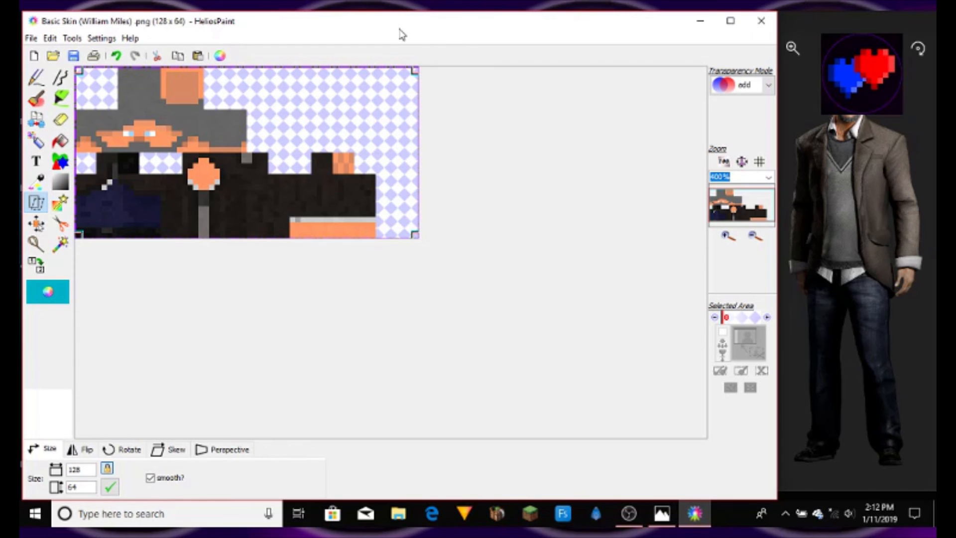
# Launch Mine-imator and move the HeliosPaint window aside so the loading window is partly uncovered
pyautogui.moveTo(367, 23); pyautogui.dragTo(668, 26)
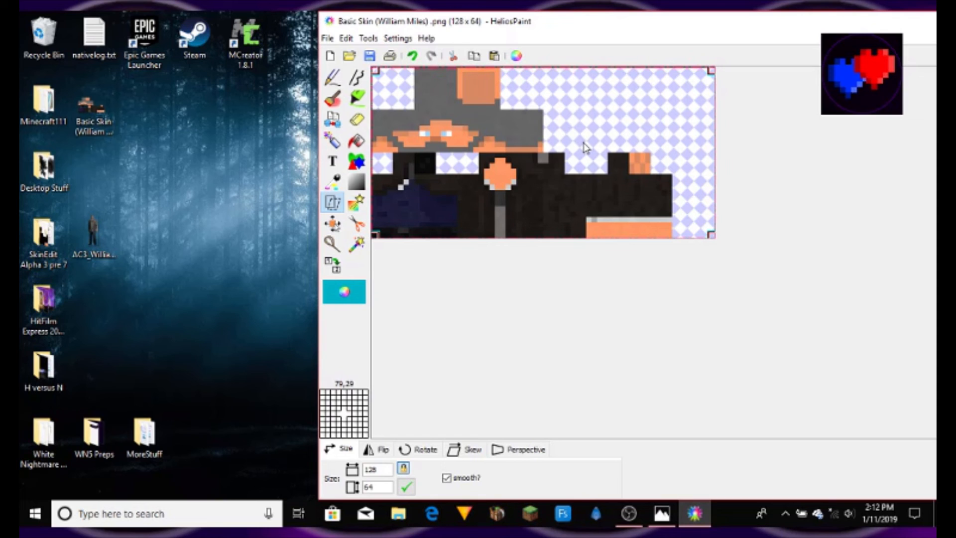
pyautogui.click(496, 513)
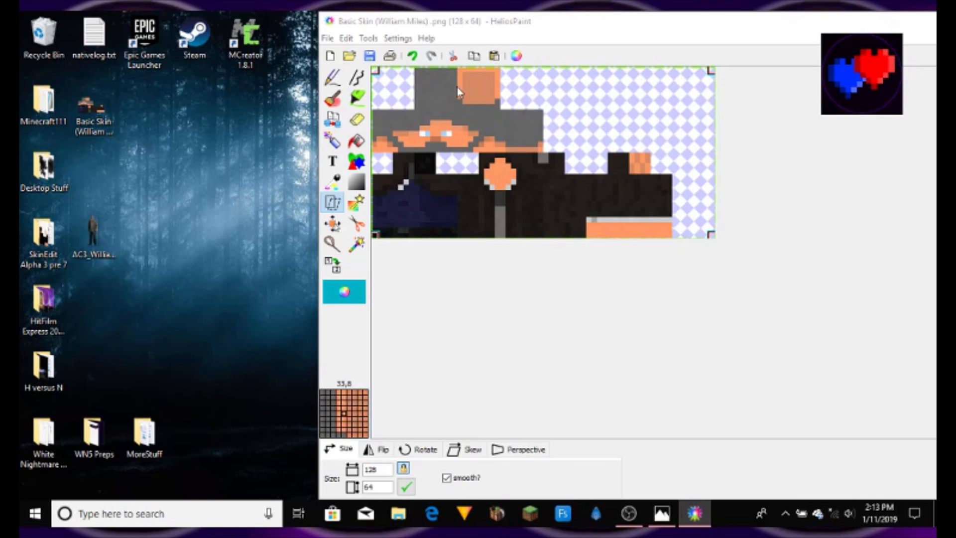
pyautogui.moveTo(523, 22); pyautogui.dragTo(715, 23)
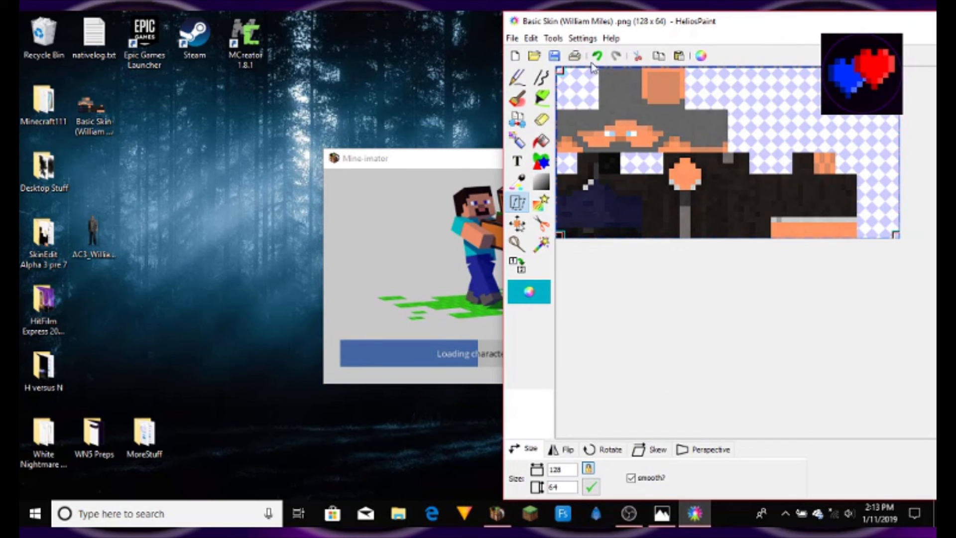
# Set the canvas height to 128 pixels for a 128 × 128 canvas and shift the window so the whole canvas shows
pyautogui.click(586, 38)
pyautogui.moveTo(553, 39)
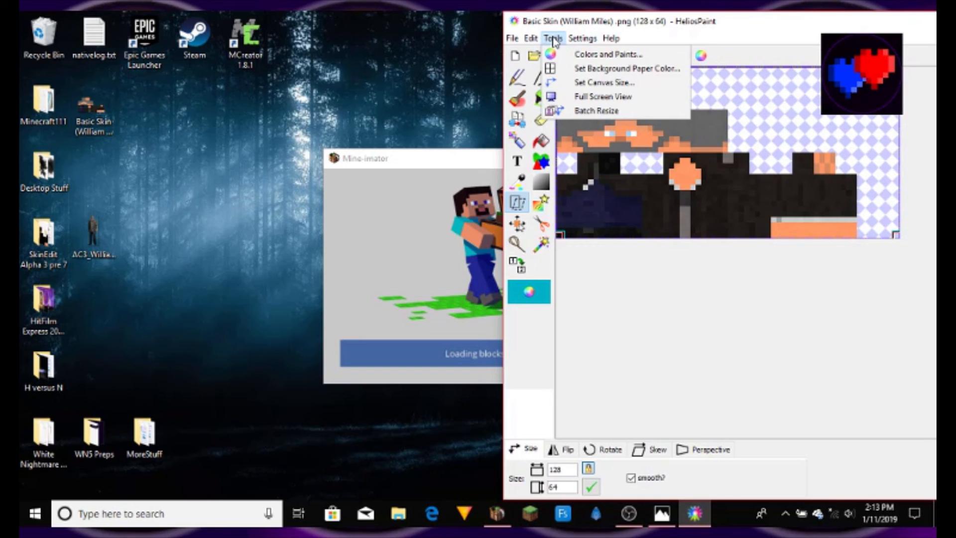
pyautogui.click(590, 85)
pyautogui.doubleClick(881, 264)
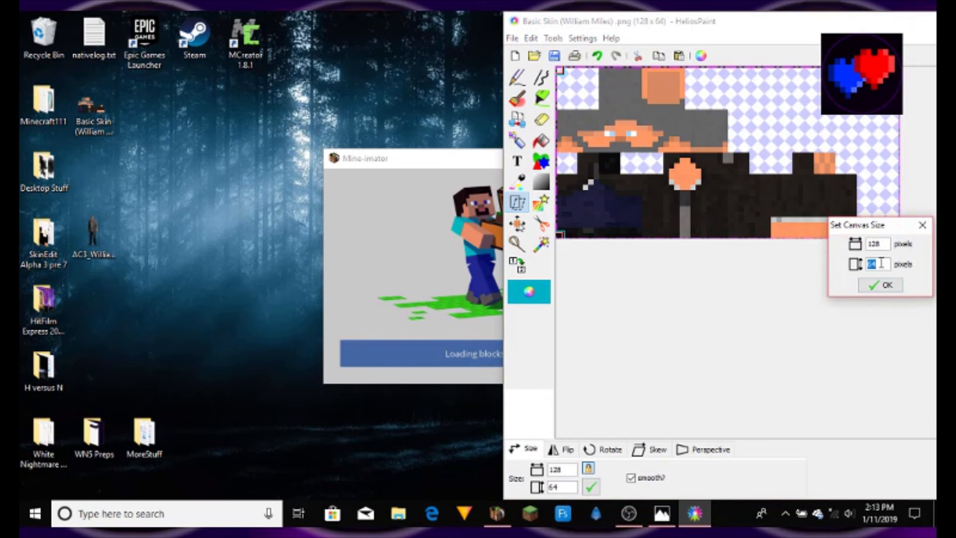
pyautogui.write('128')
pyautogui.click(887, 286)
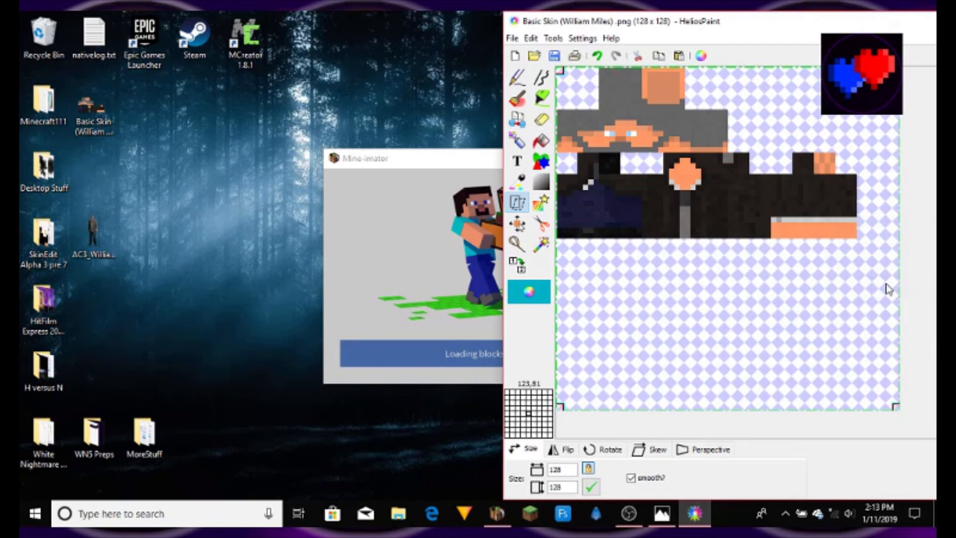
pyautogui.moveTo(839, 29); pyautogui.dragTo(769, 31)
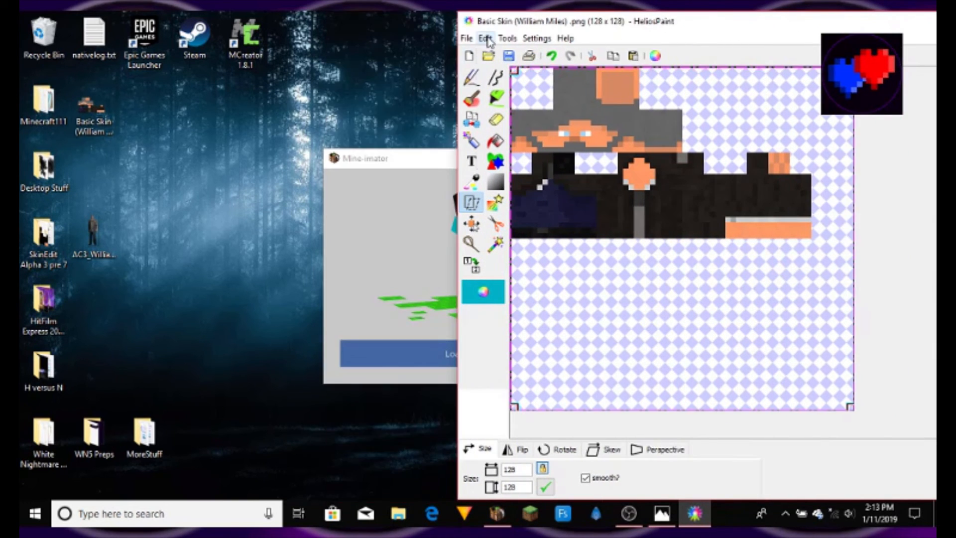
pyautogui.click(486, 39)
pyautogui.click(525, 147)
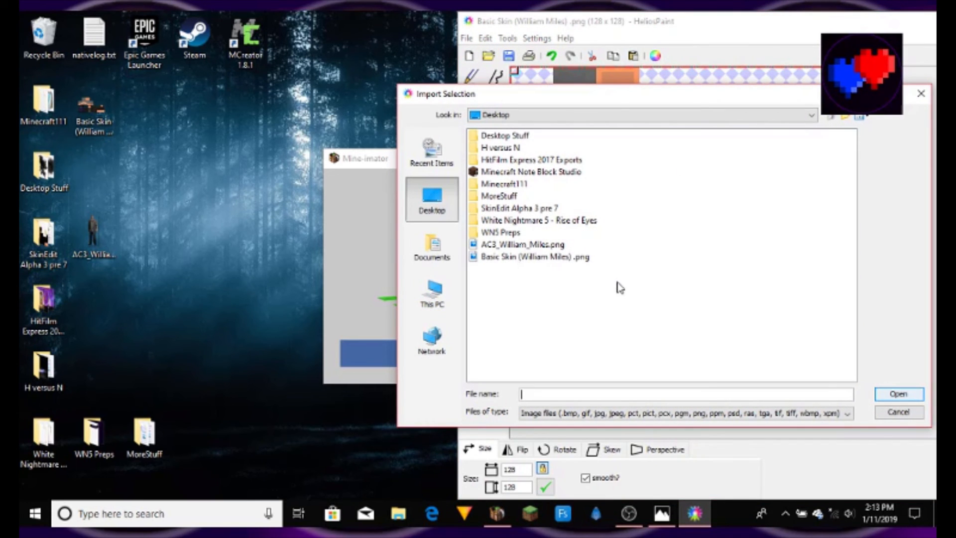
pyautogui.click(503, 234)
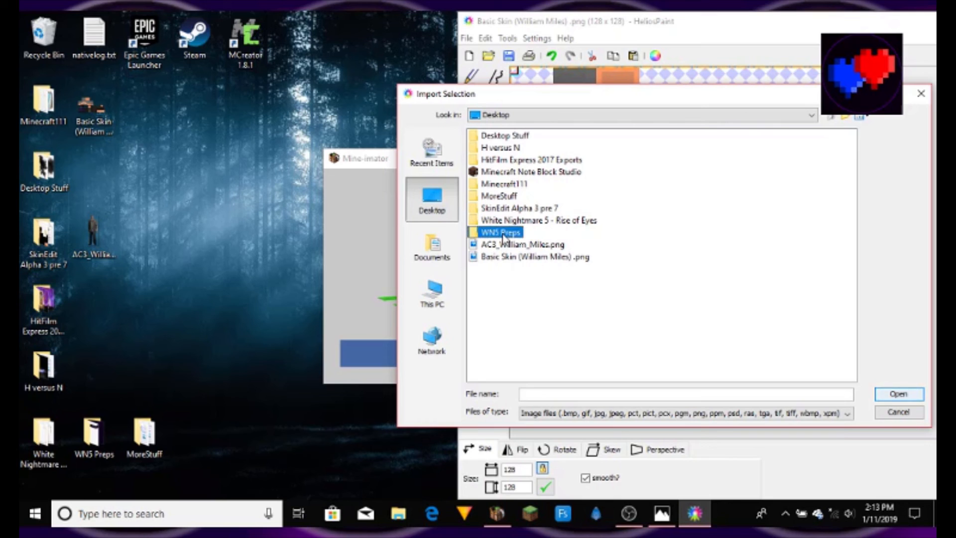
pyautogui.click(505, 197)
pyautogui.click(513, 184)
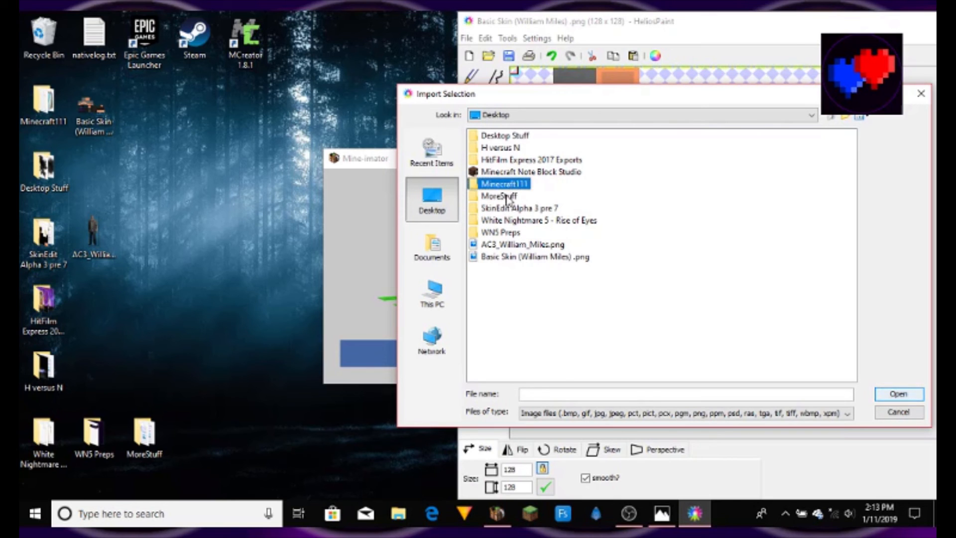
pyautogui.click(506, 196)
pyautogui.click(744, 245)
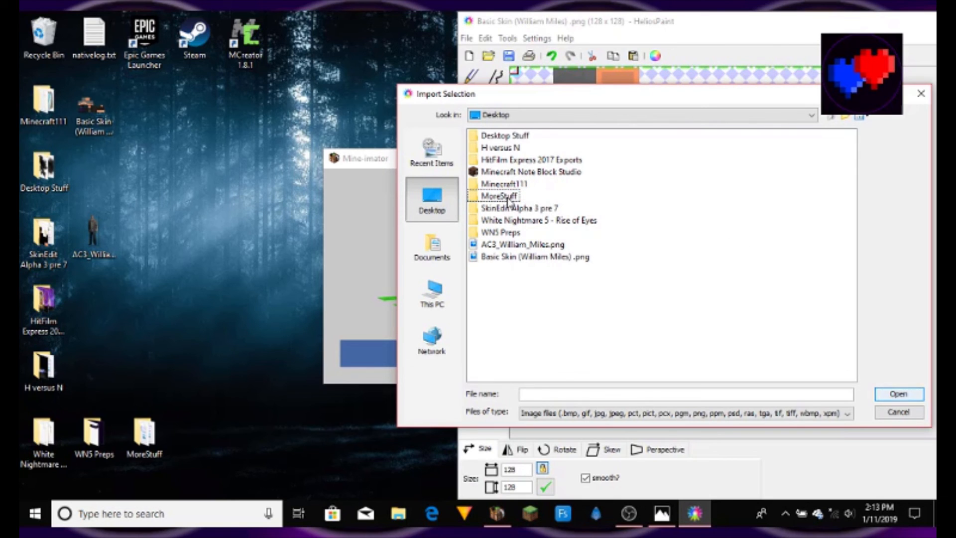
pyautogui.click(899, 412)
# Maximize the HeliosPaint window and paste the copied dark red 128 × 128 skin template over the whole canvas
pyautogui.moveTo(698, 31); pyautogui.dragTo(356, 39)
pyautogui.click(817, 21)
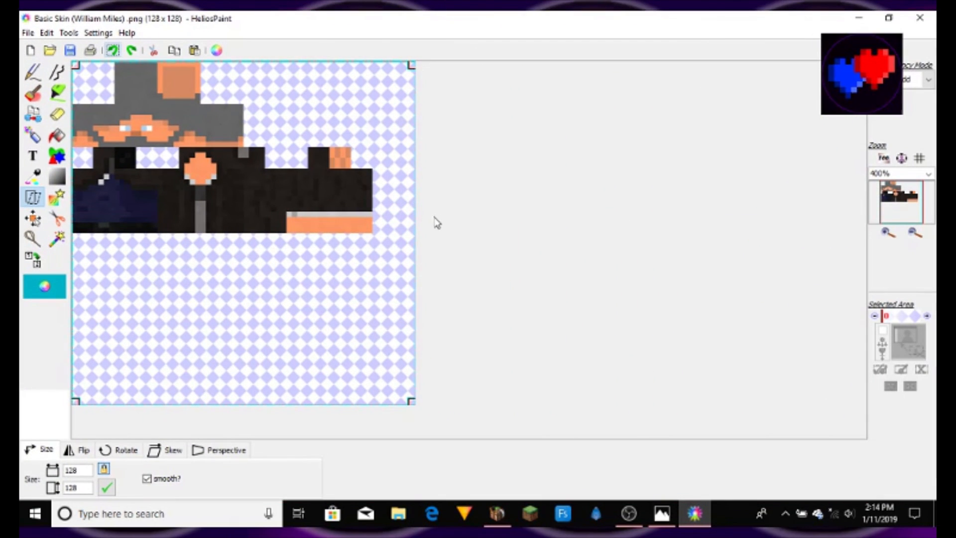
pyautogui.click(194, 51)
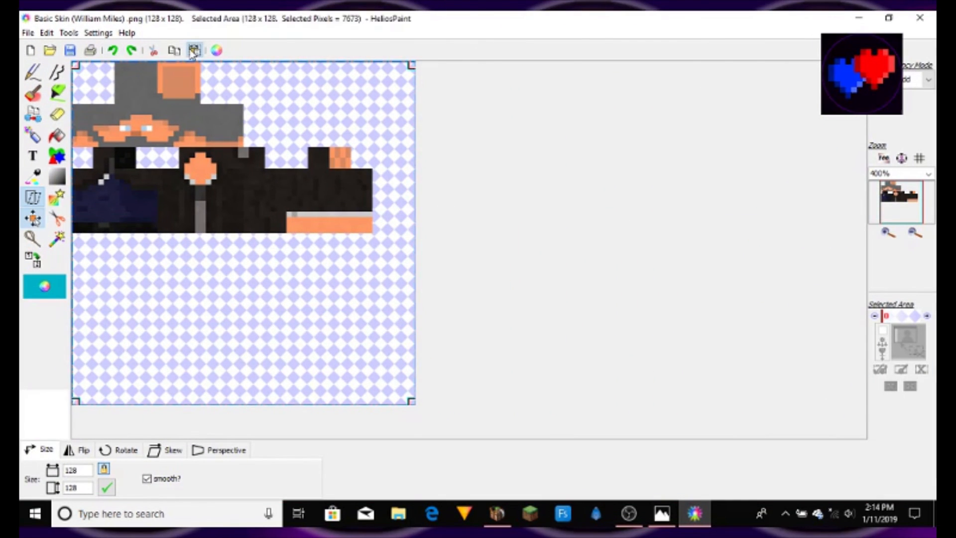
pyautogui.moveTo(219, 194); pyautogui.dragTo(224, 220)
pyautogui.click(113, 50)
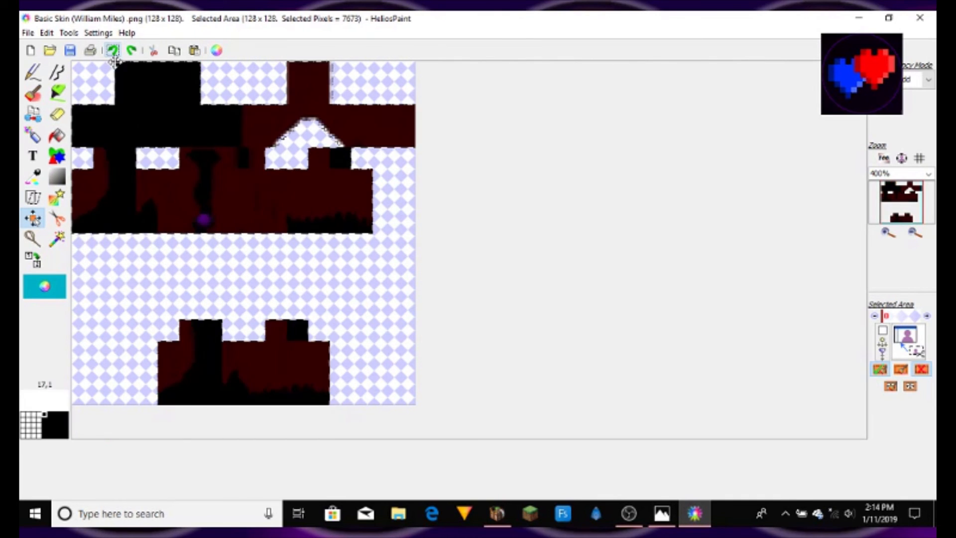
pyautogui.click(45, 34)
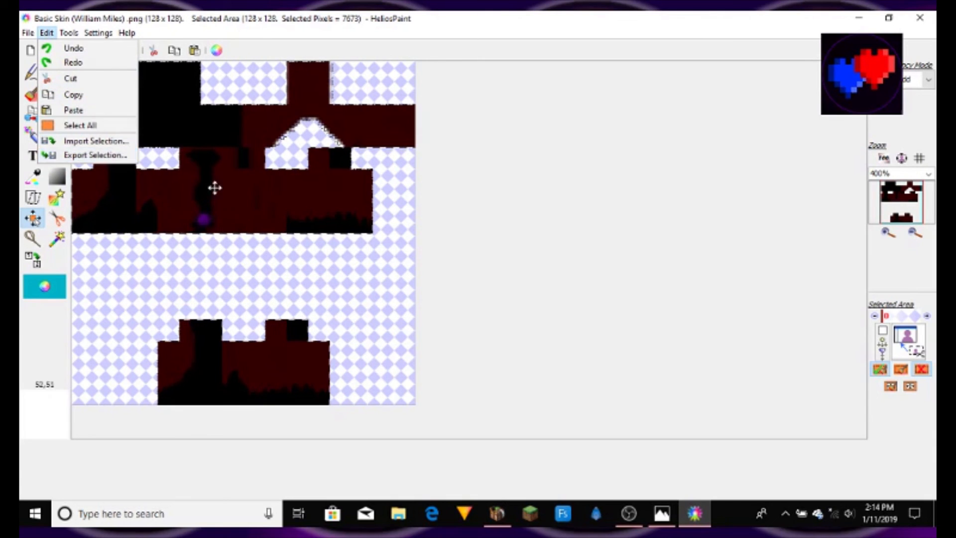
pyautogui.click(223, 205)
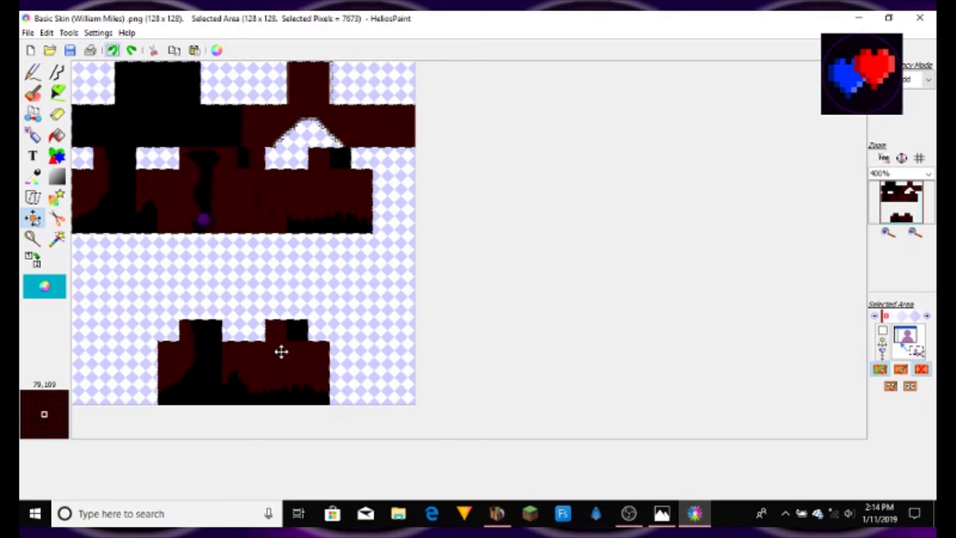
# Erase everything above the two lowest limbs of the pasted skin with a size 100 eraser and apply the selection
pyautogui.click(57, 114)
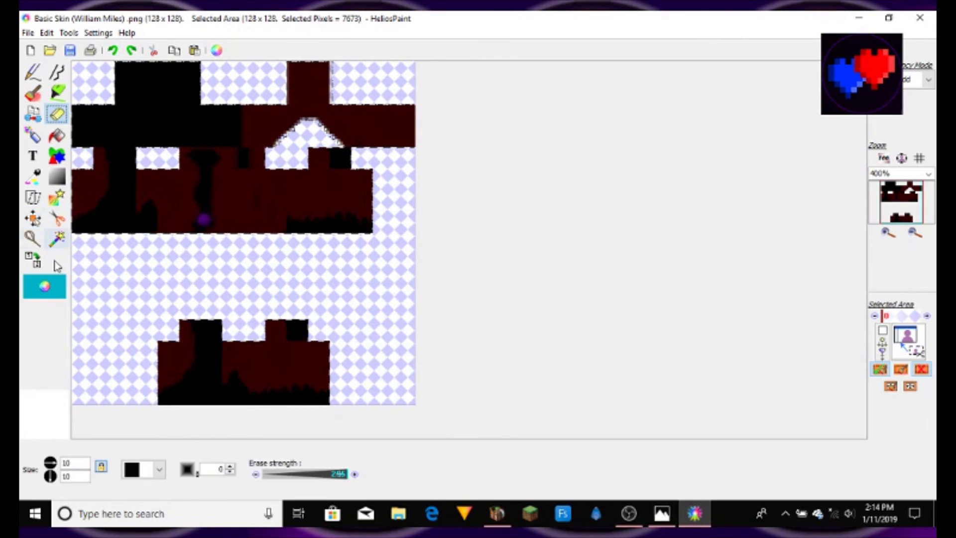
pyautogui.doubleClick(62, 464)
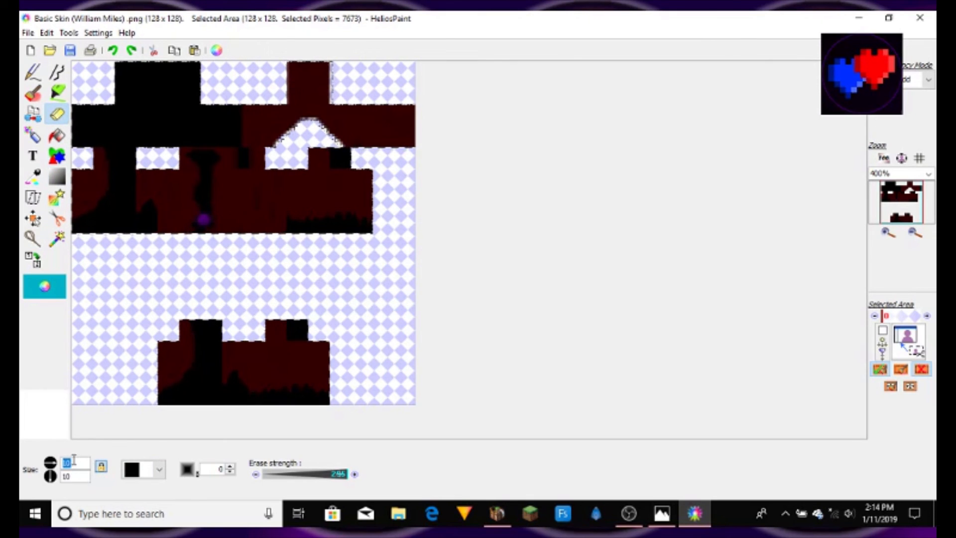
pyautogui.write('200')
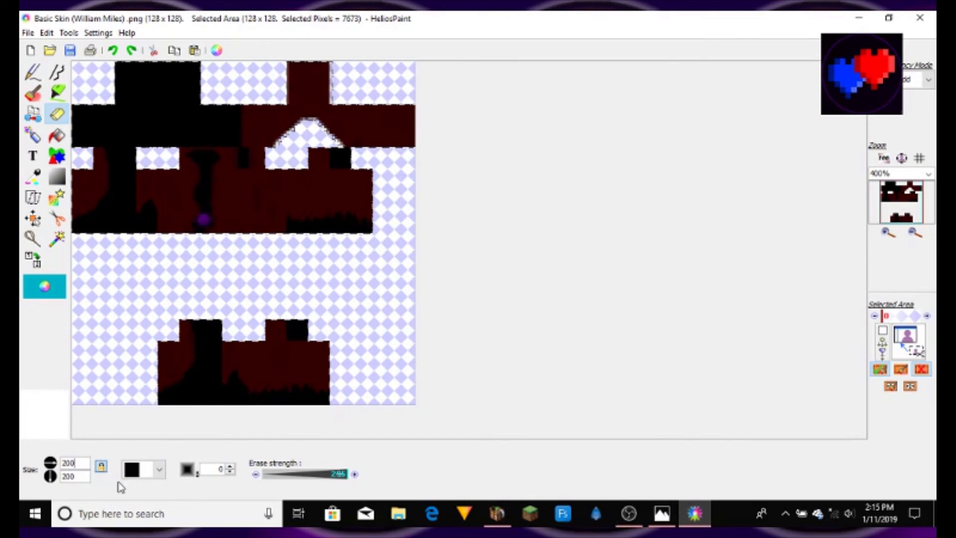
pyautogui.doubleClick(70, 463)
pyautogui.write('100')
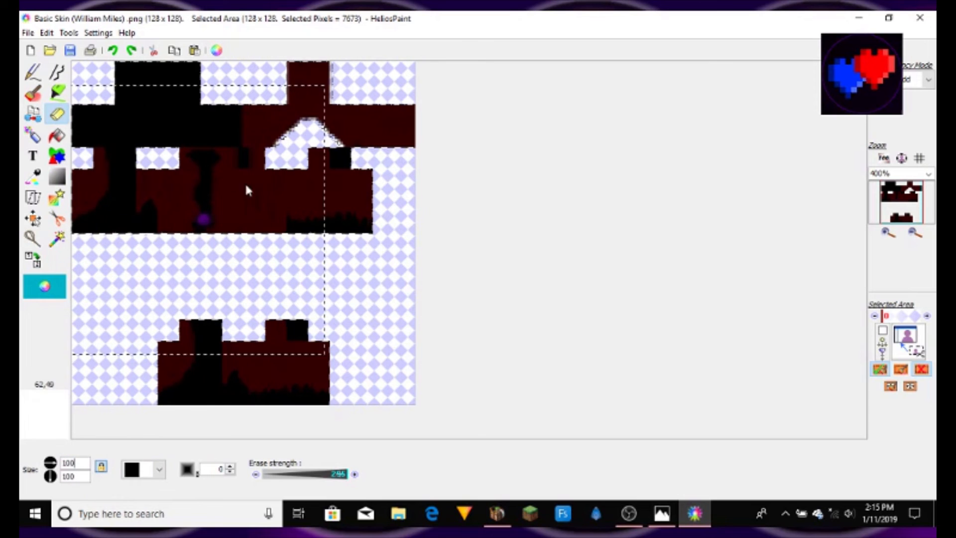
pyautogui.moveTo(325, 143); pyautogui.dragTo(169, 139)
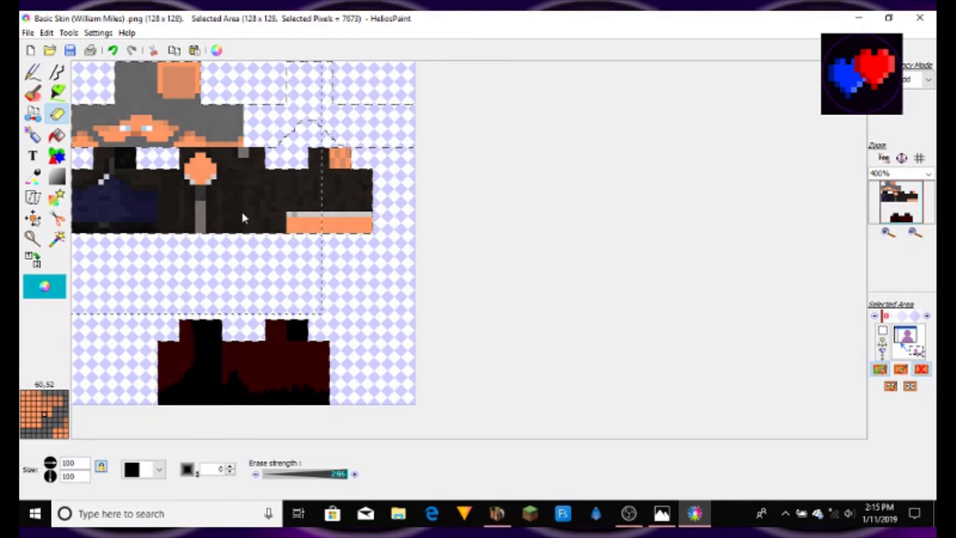
pyautogui.click(880, 369)
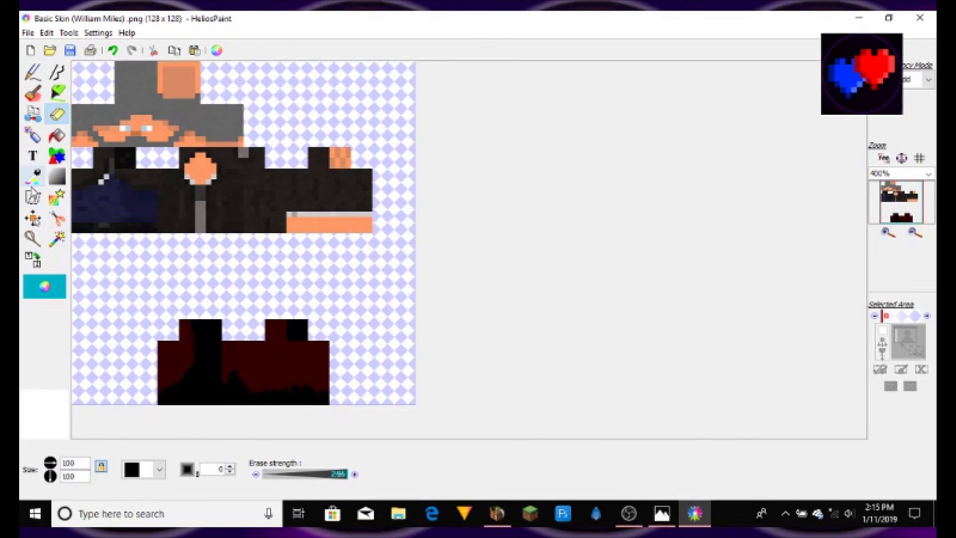
# Copy the William Miles arm section with a rectangular selection, paste it over the right-hand limb of the lowest row, and apply it
pyautogui.click(32, 72)
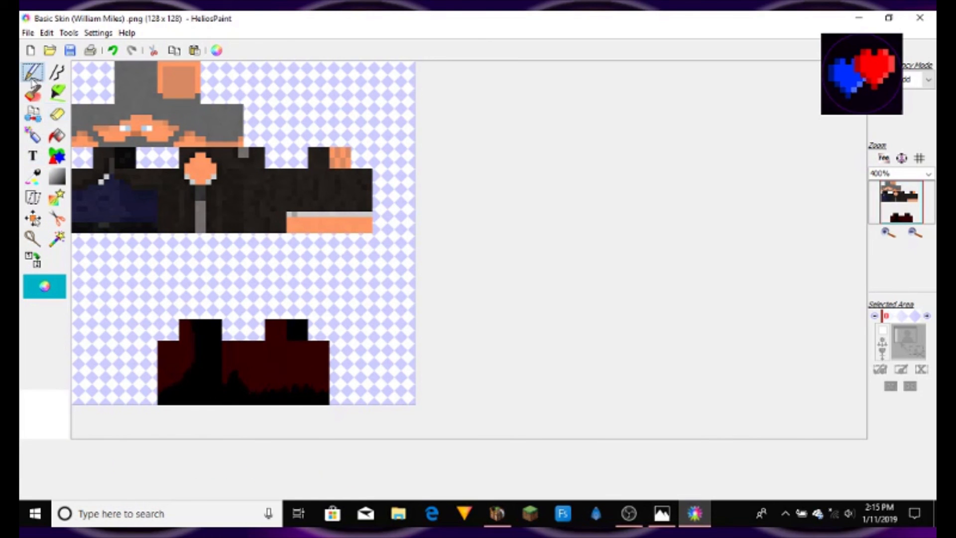
pyautogui.click(33, 238)
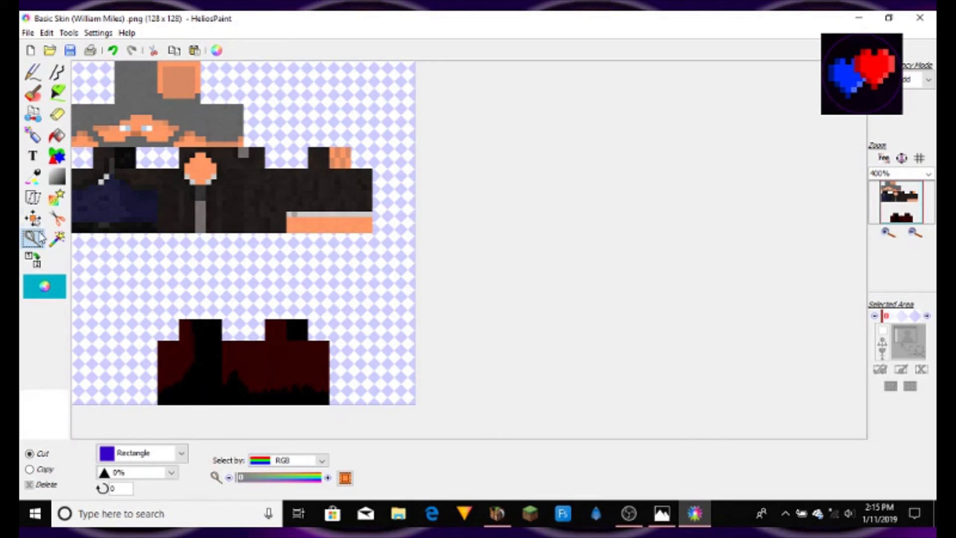
pyautogui.moveTo(397, 124); pyautogui.dragTo(287, 257)
pyautogui.click(172, 52)
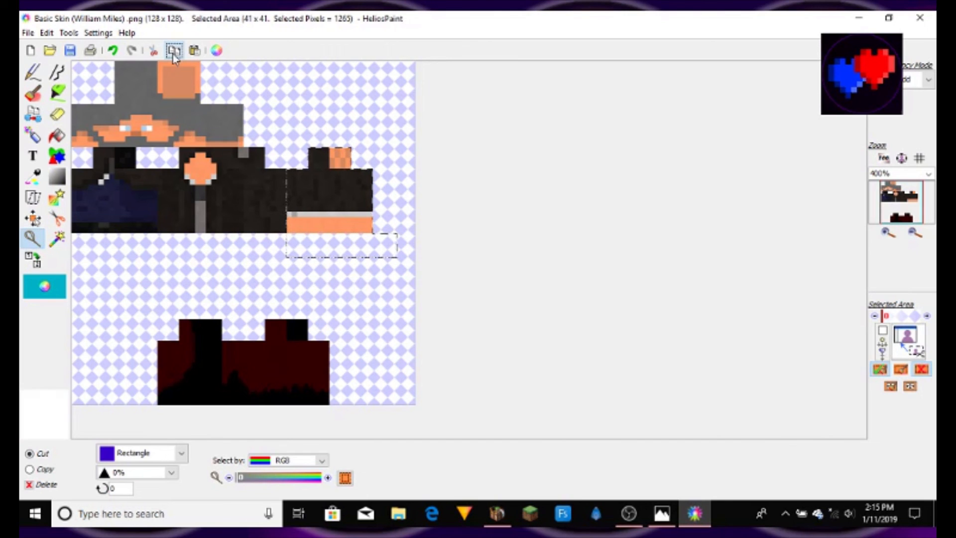
pyautogui.click(194, 50)
pyautogui.moveTo(161, 116); pyautogui.dragTo(301, 367)
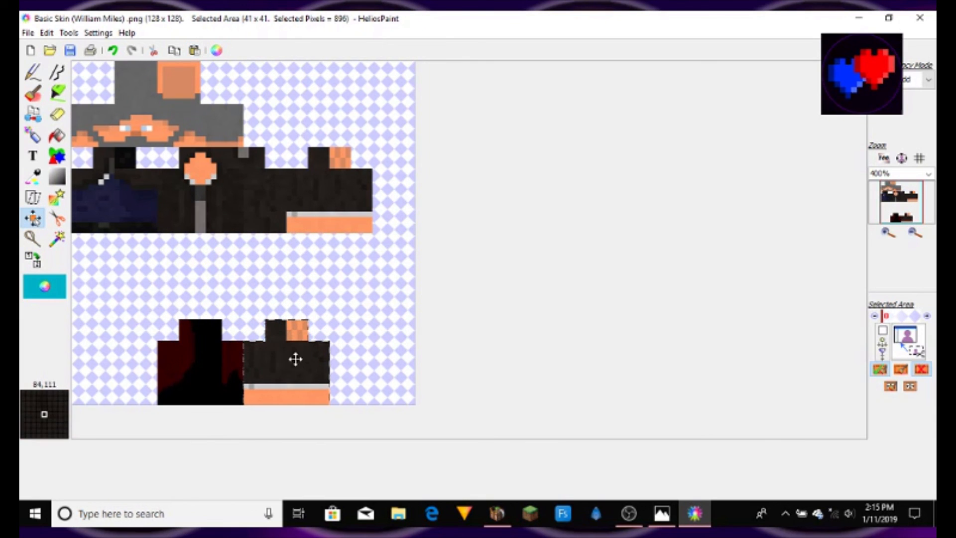
pyautogui.click(880, 369)
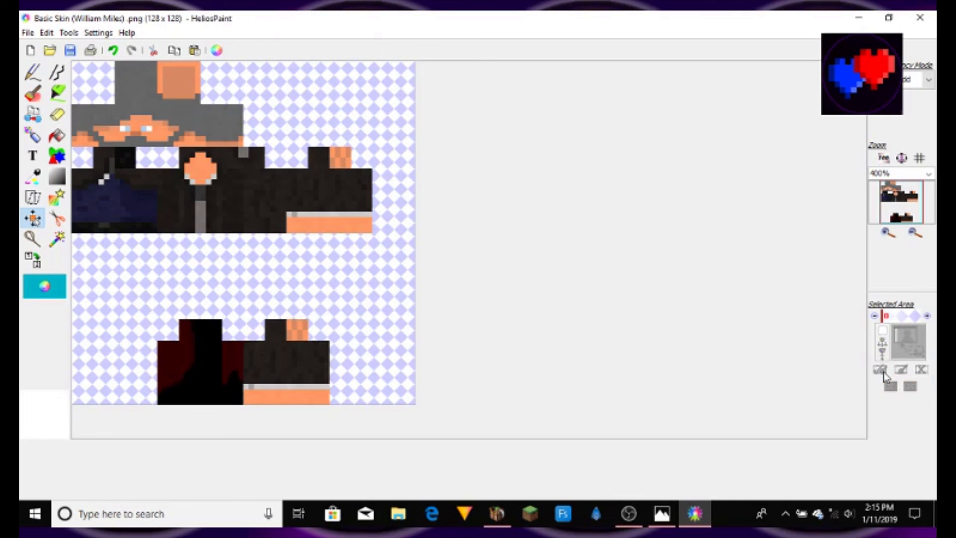
# Switch to Mine-imator and create a new project named "New Skin"
pyautogui.click(497, 514)
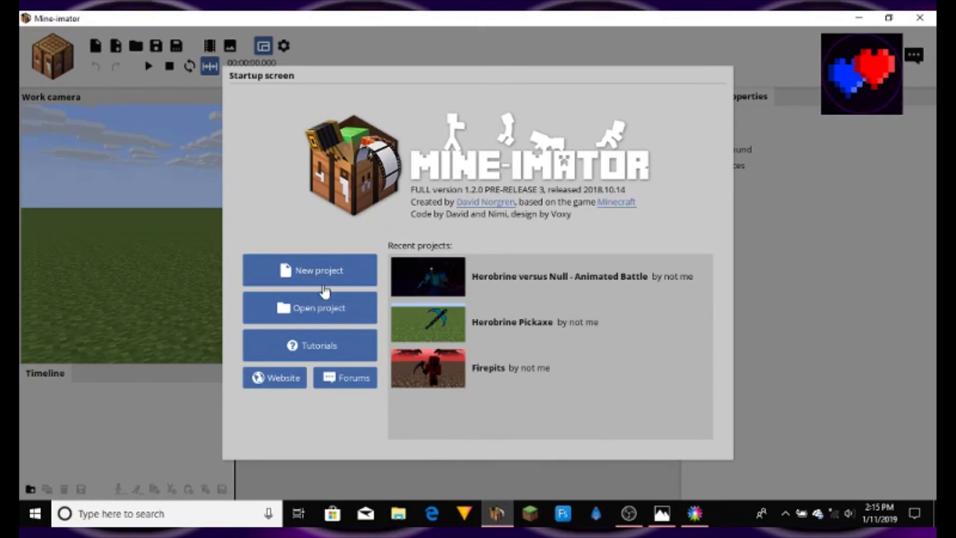
pyautogui.click(321, 283)
pyautogui.click(462, 178)
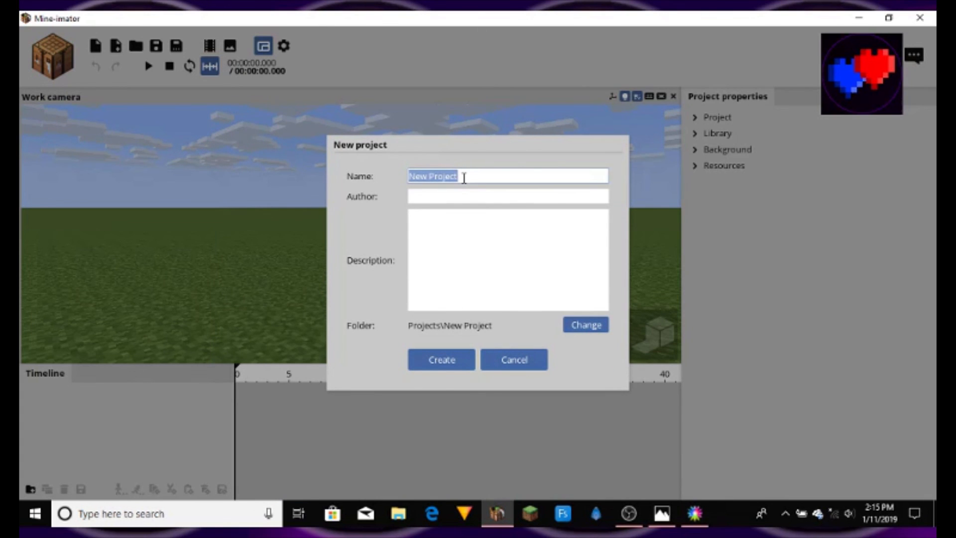
pyautogui.write('New Skin')
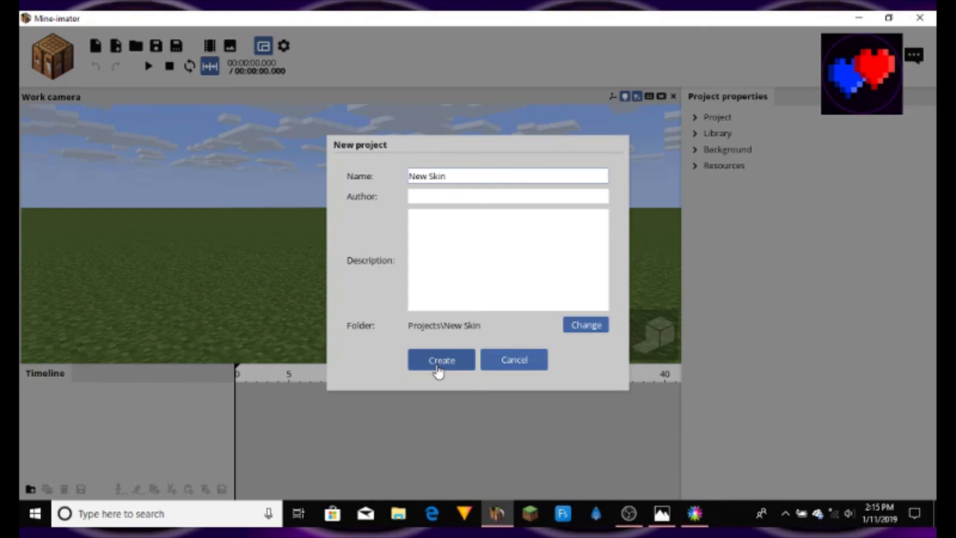
pyautogui.click(438, 368)
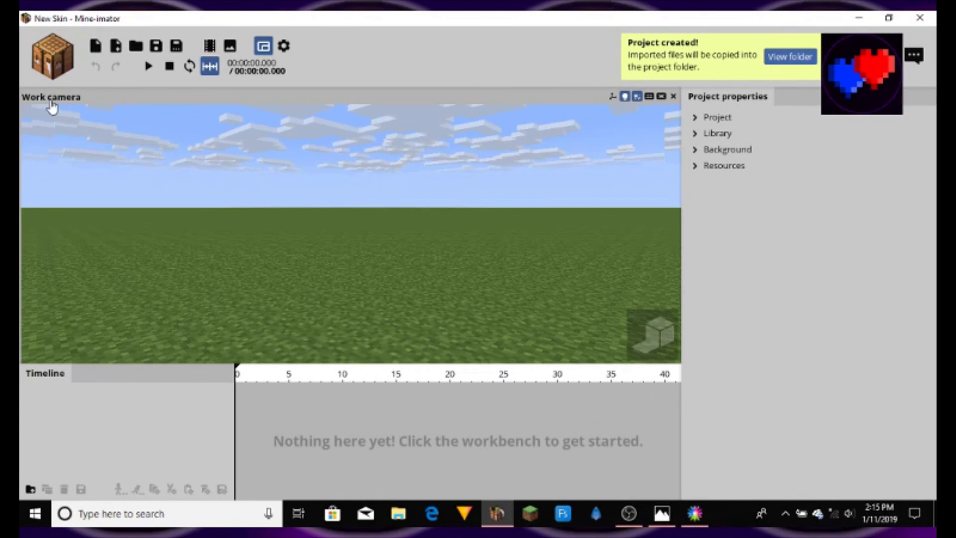
# Add a Human character with the Steve variant and Minecraft skin to the scene
pyautogui.click(57, 60)
pyautogui.click(54, 116)
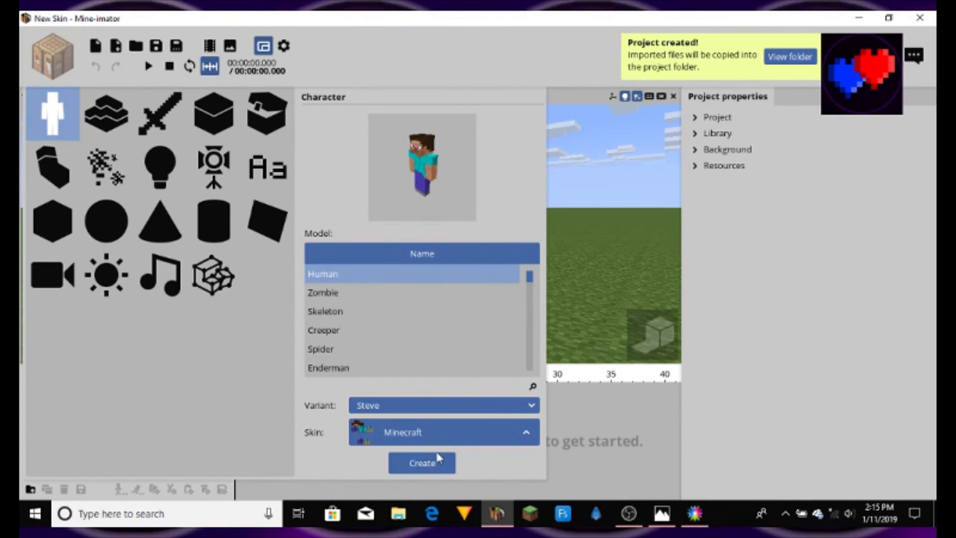
pyautogui.click(437, 466)
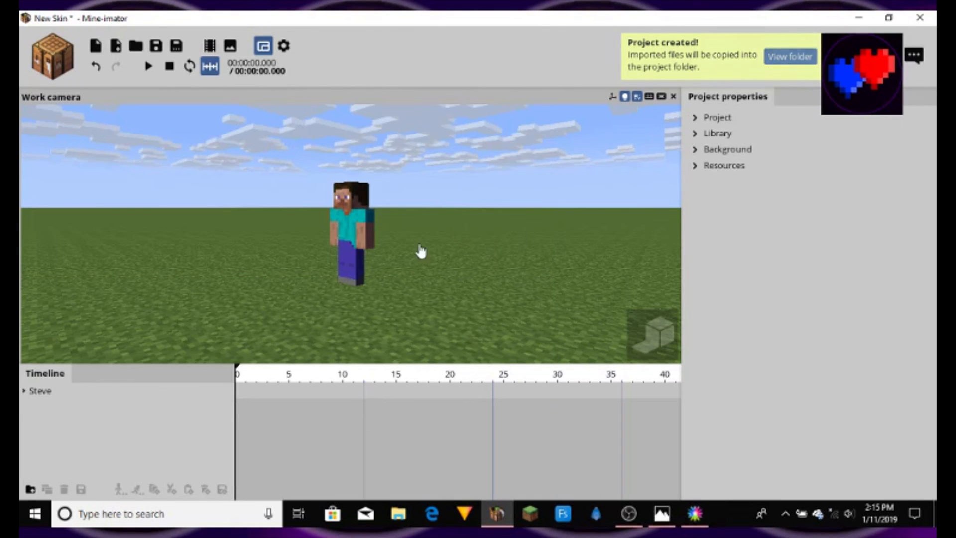
# Select the Steve character for editing and close the secondary view
pyautogui.rightClick(420, 246)
pyautogui.press('w')
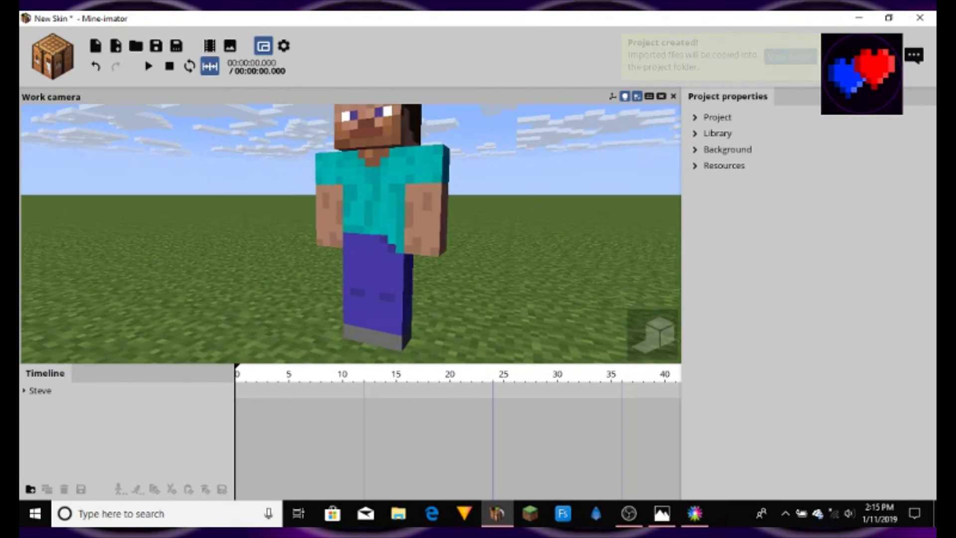
pyautogui.press('s')
pyautogui.click(346, 247)
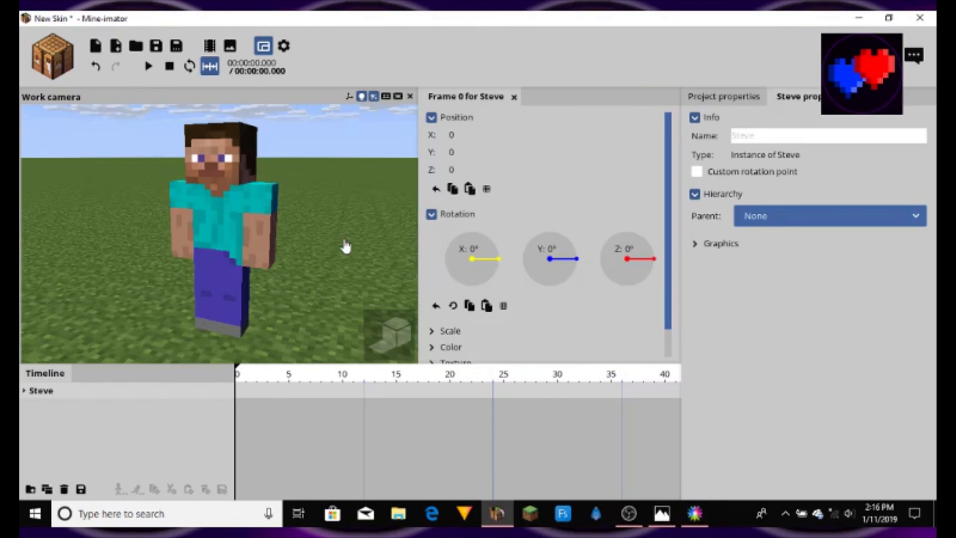
pyautogui.click(410, 97)
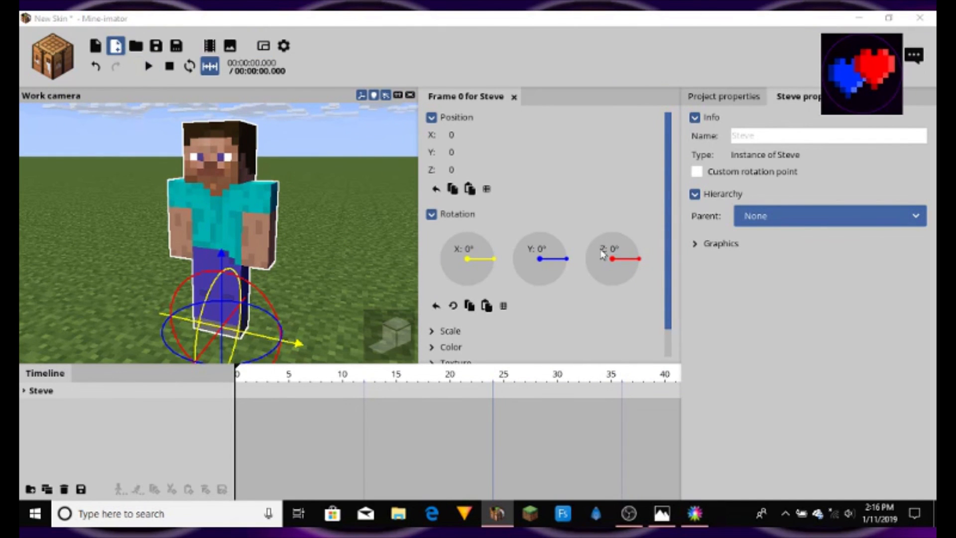
# Import "Basic Skin (William Miles) .png" from the Desktop as a Skin image
pyautogui.hotkey('ctrl', 'i')
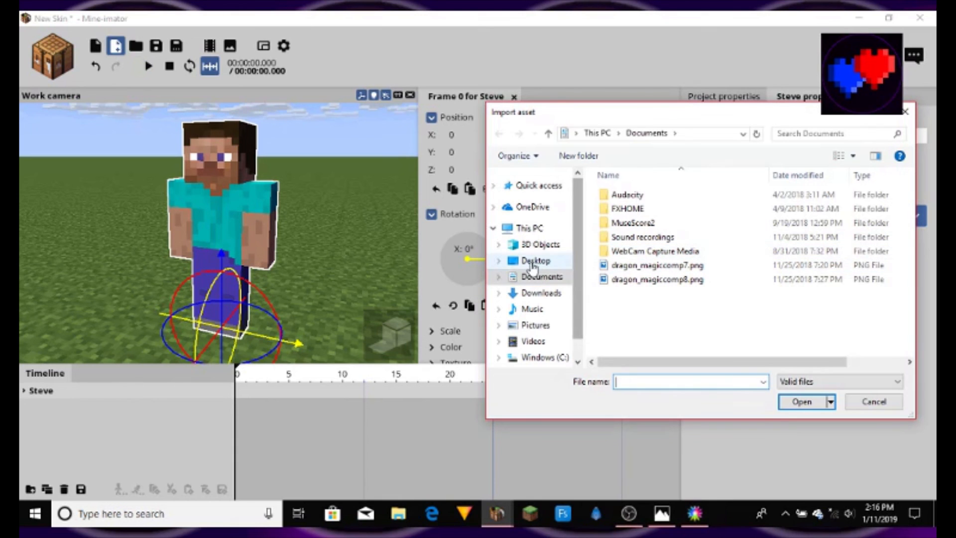
pyautogui.click(534, 261)
pyautogui.scroll(-3, 756, 317)
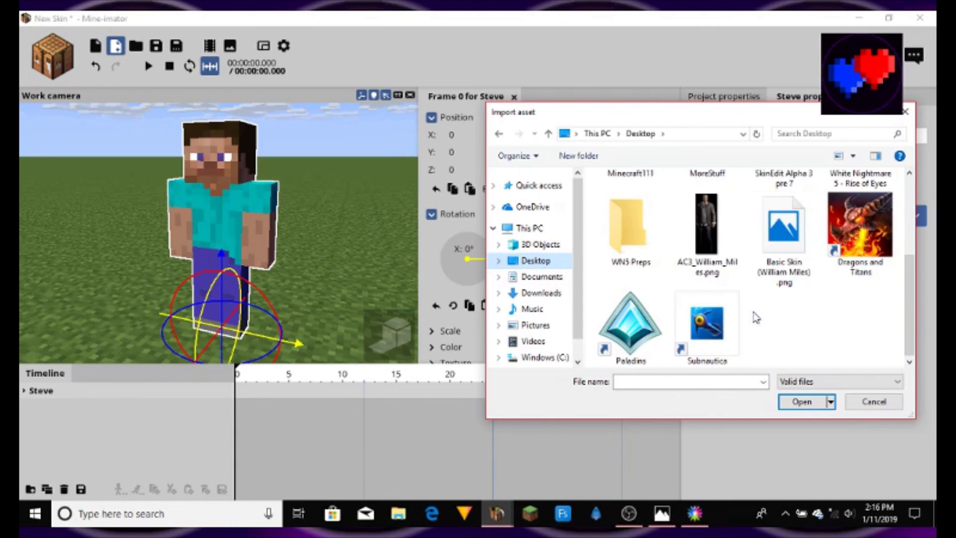
pyautogui.click(777, 274)
pyautogui.click(802, 401)
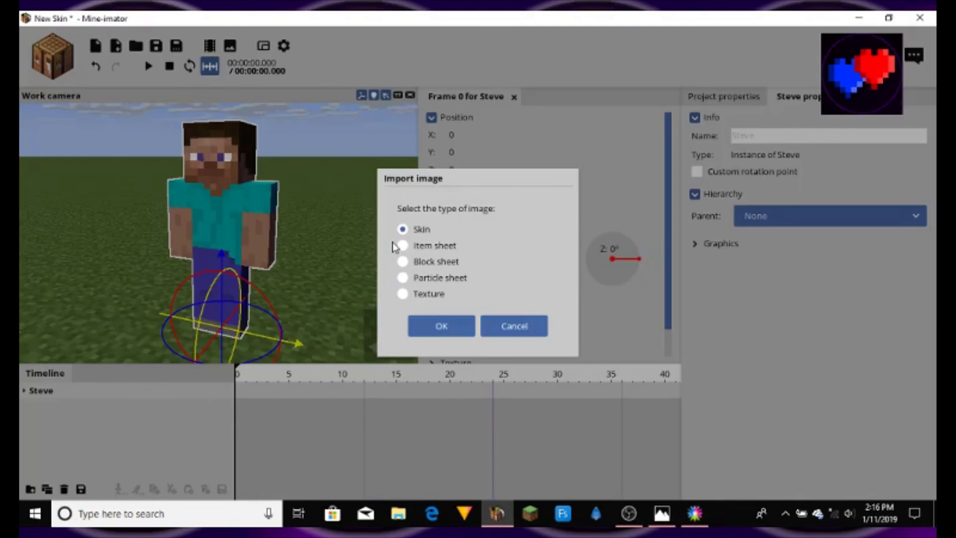
pyautogui.click(442, 326)
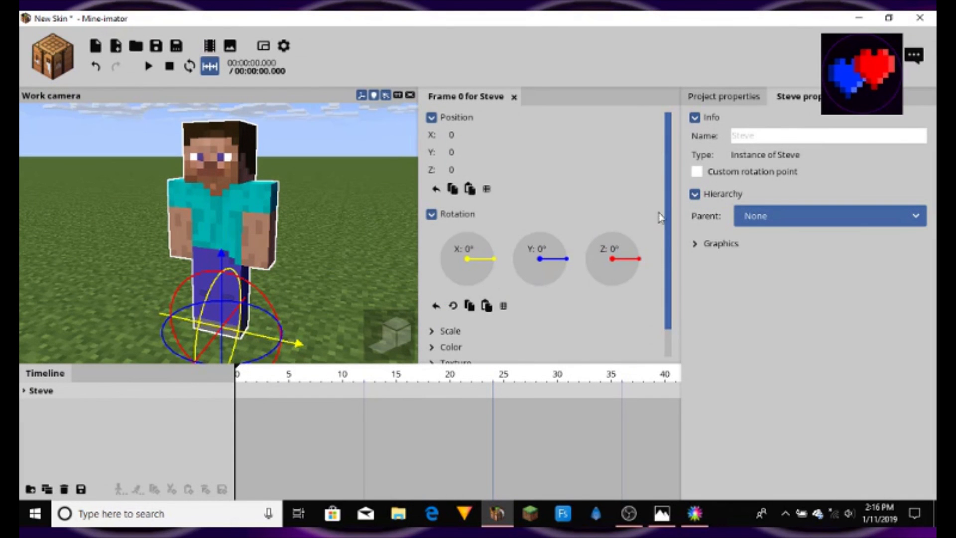
# Set the Steve character's texture skin to Basic Skin (William Miles)
pyautogui.scroll(-1, 542, 324)
pyautogui.click(431, 333)
pyautogui.scroll(-1, 676, 291)
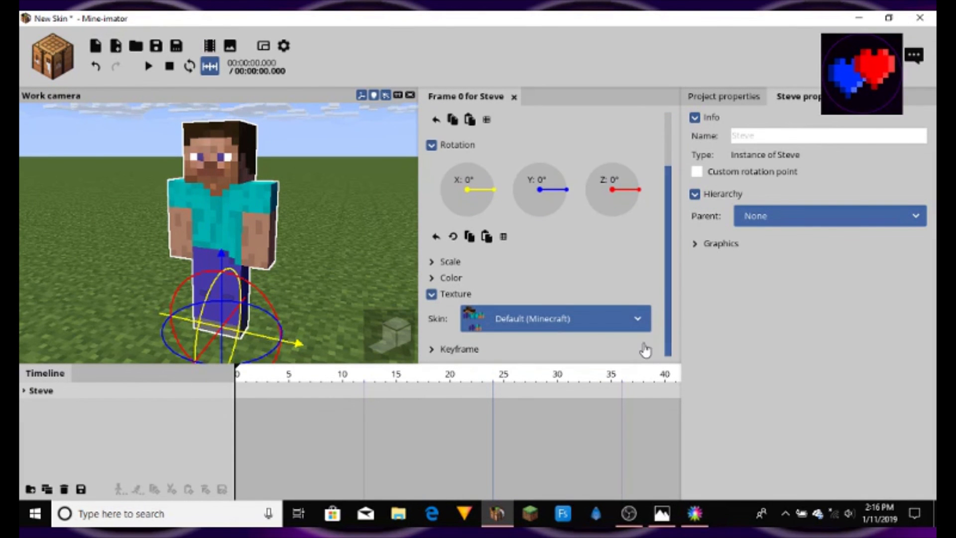
pyautogui.click(572, 320)
pyautogui.click(554, 372)
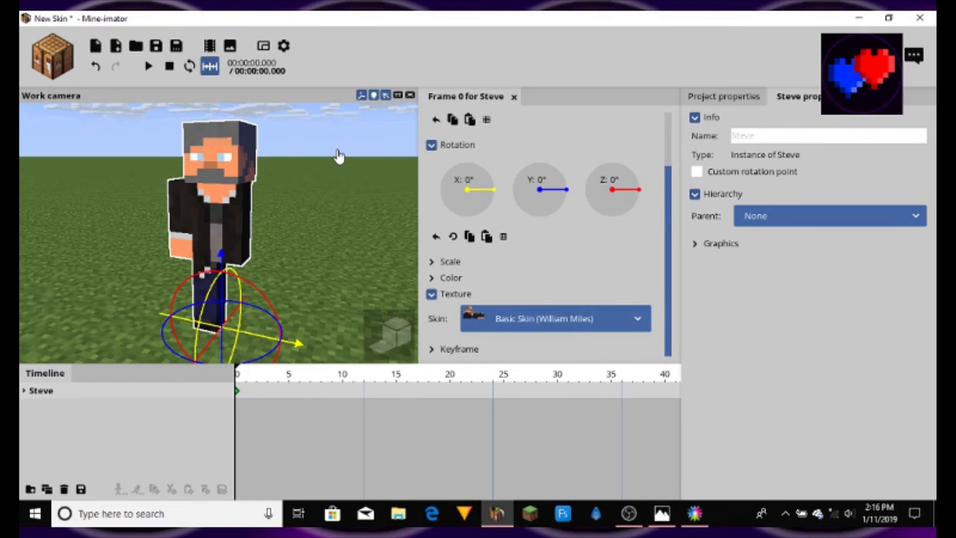
# Switch to HeliosPaint and copy the right leg's texture onto the left leg area of the skin, covering the old black-and-red pixels
pyautogui.click(337, 153)
pyautogui.moveTo(337, 153); pyautogui.dragTo(352, 233)
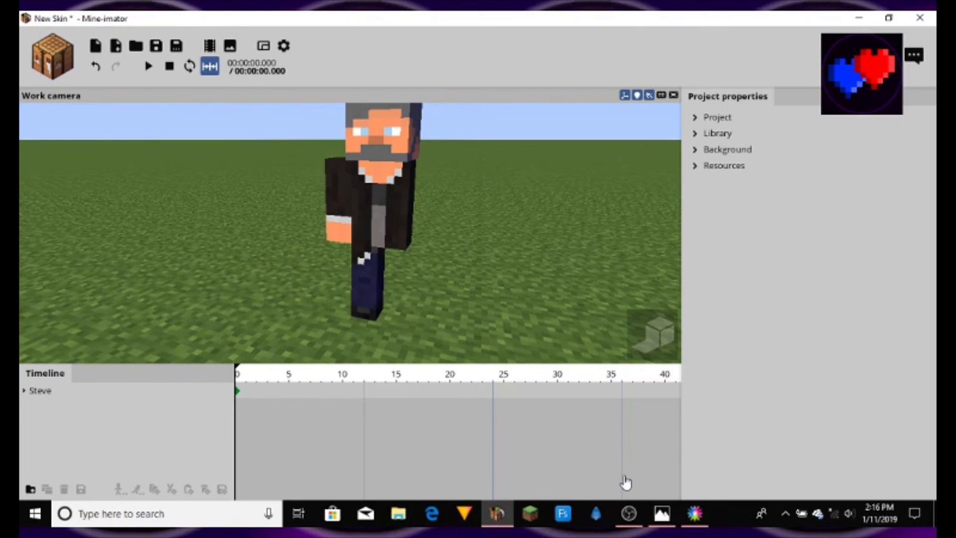
pyautogui.click(693, 524)
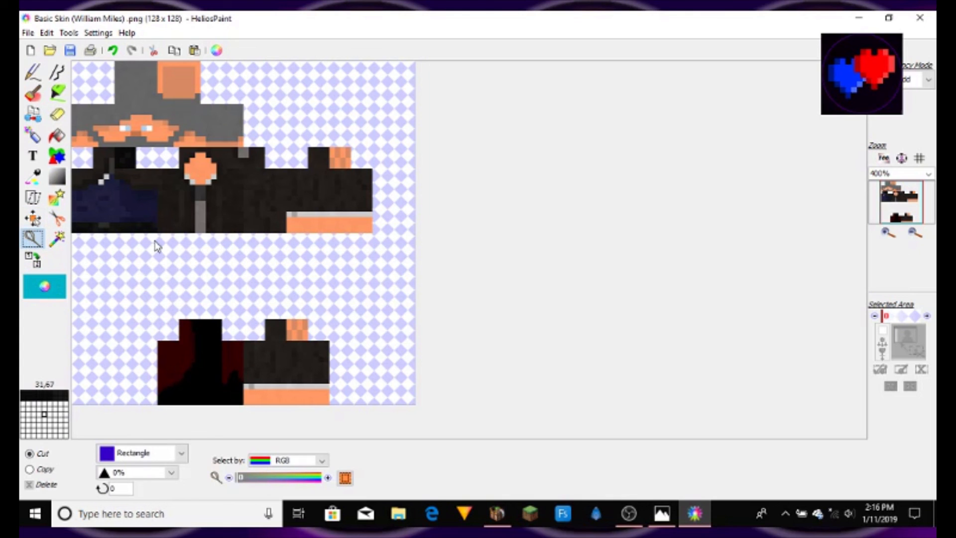
pyautogui.click(120, 214)
pyautogui.click(151, 153)
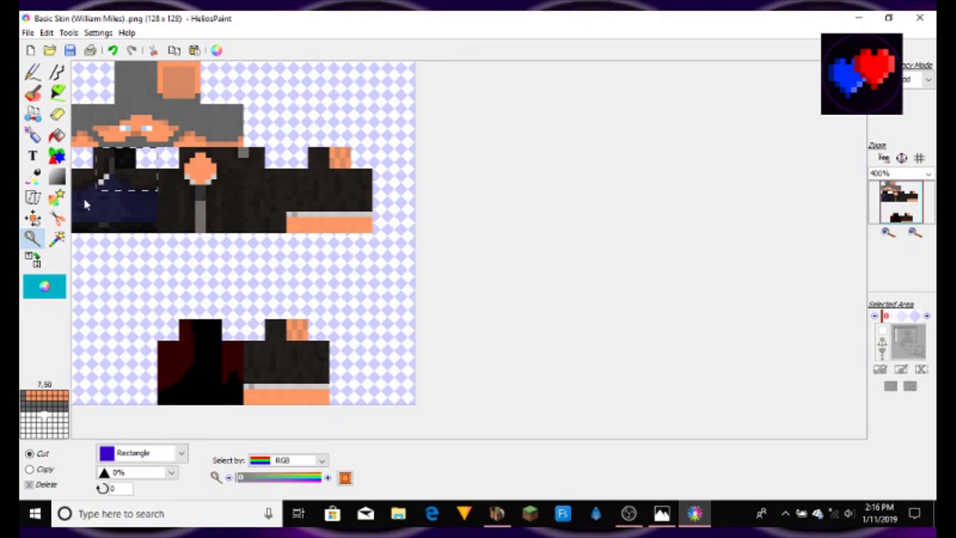
pyautogui.click(125, 165)
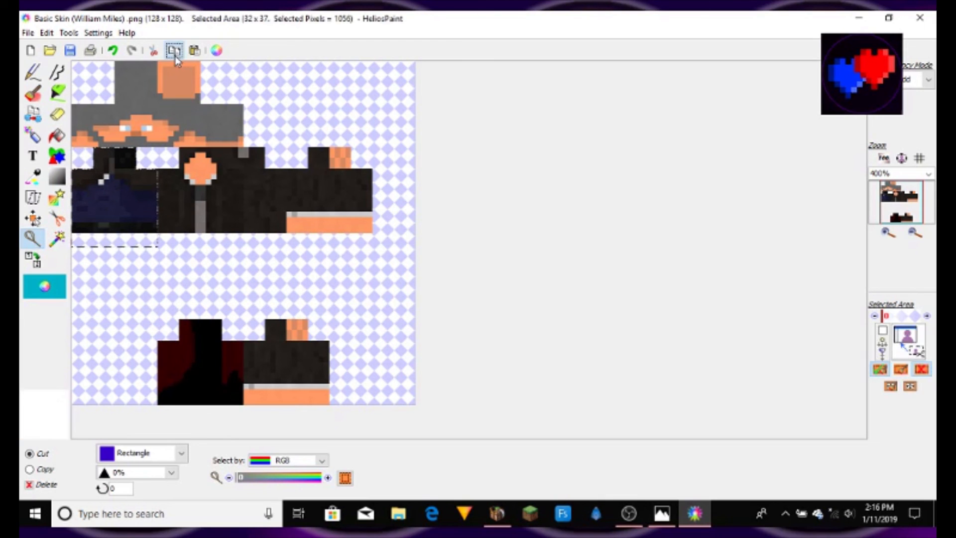
pyautogui.click(194, 50)
pyautogui.moveTo(102, 81); pyautogui.dragTo(197, 340)
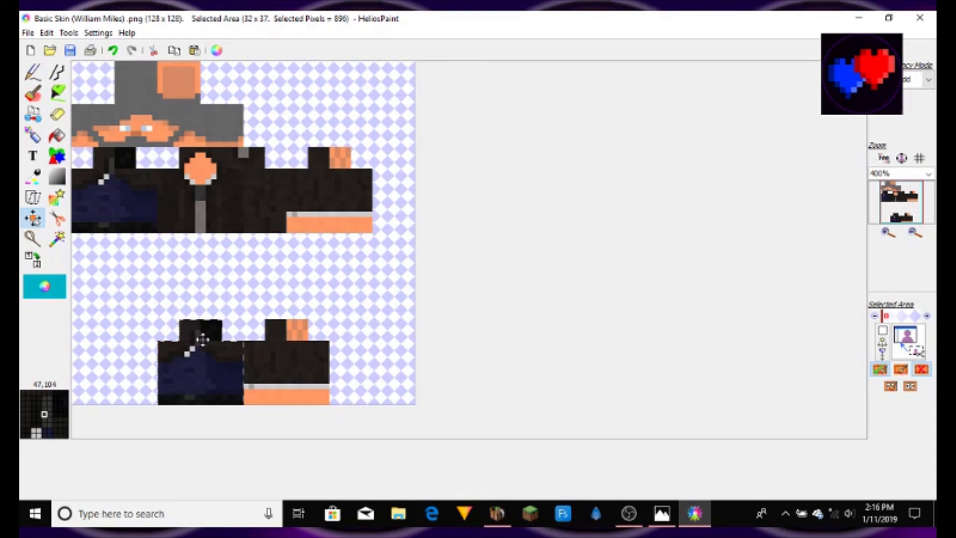
pyautogui.click(518, 418)
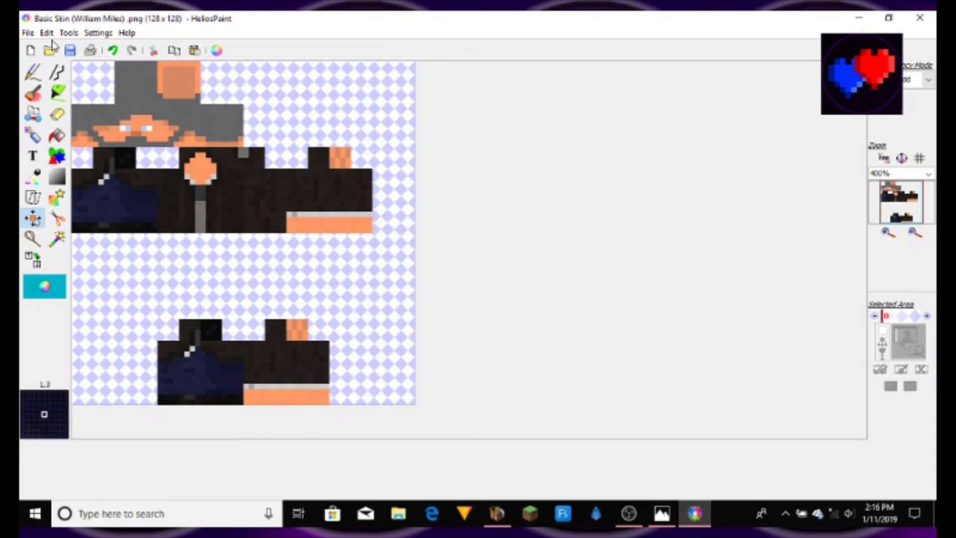
# Save the skin image and switch back to Mine-imator
pyautogui.click(27, 34)
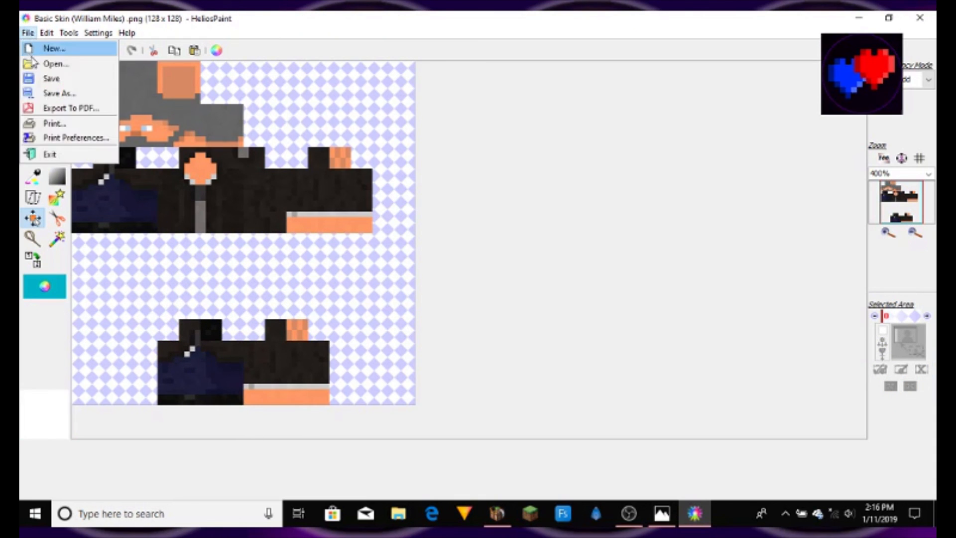
pyautogui.click(56, 78)
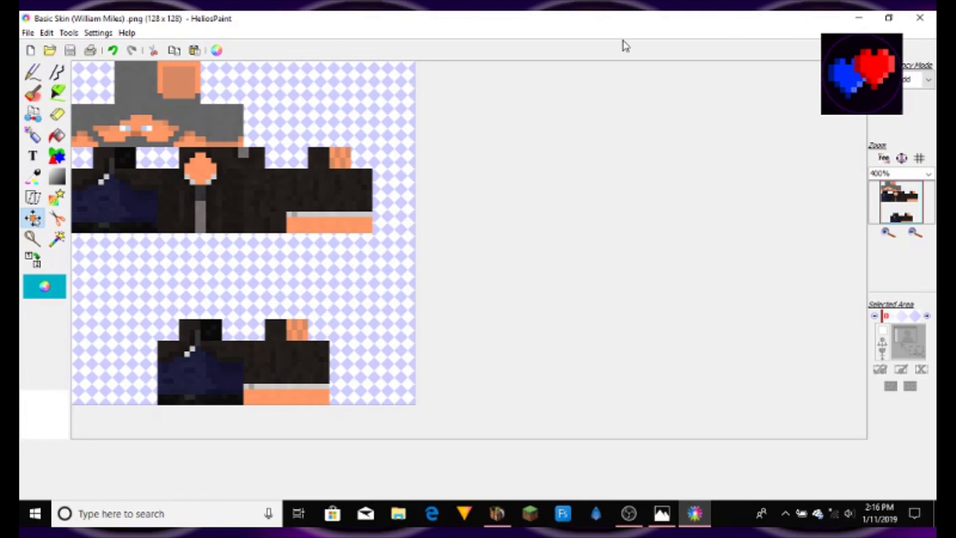
pyautogui.click(860, 18)
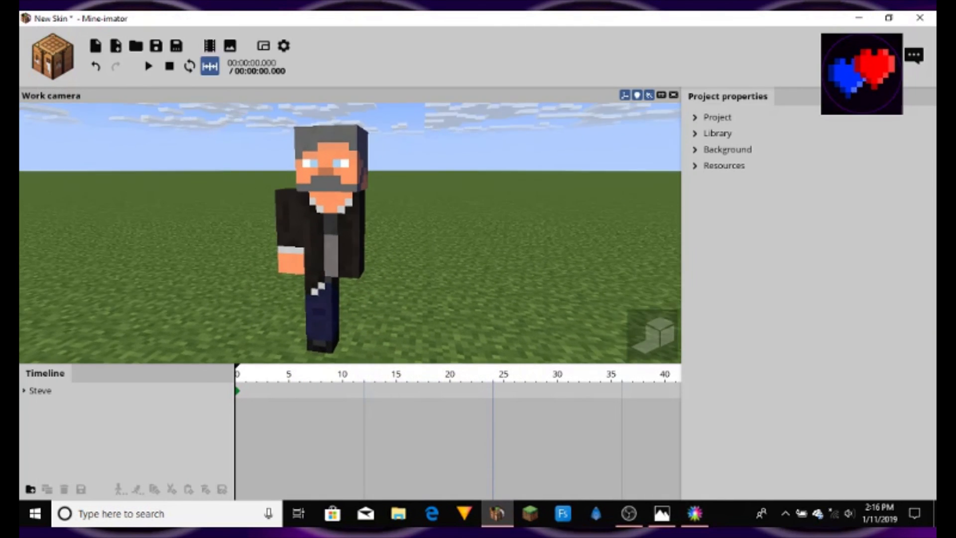
# Import "Basic Skin (William Miles) .png" from the Desktop as a Skin image, replacing the existing resource
pyautogui.click(115, 46)
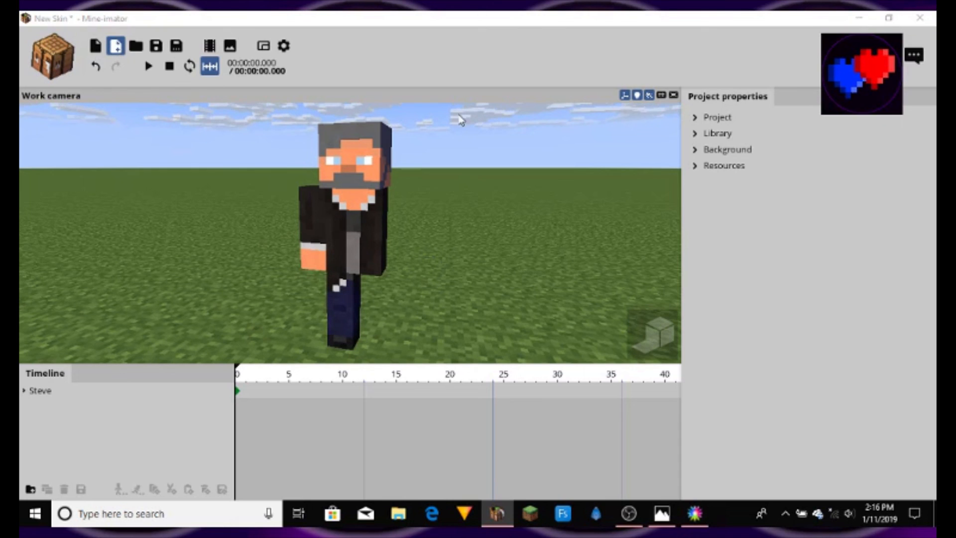
pyautogui.scroll(-3, 707, 298)
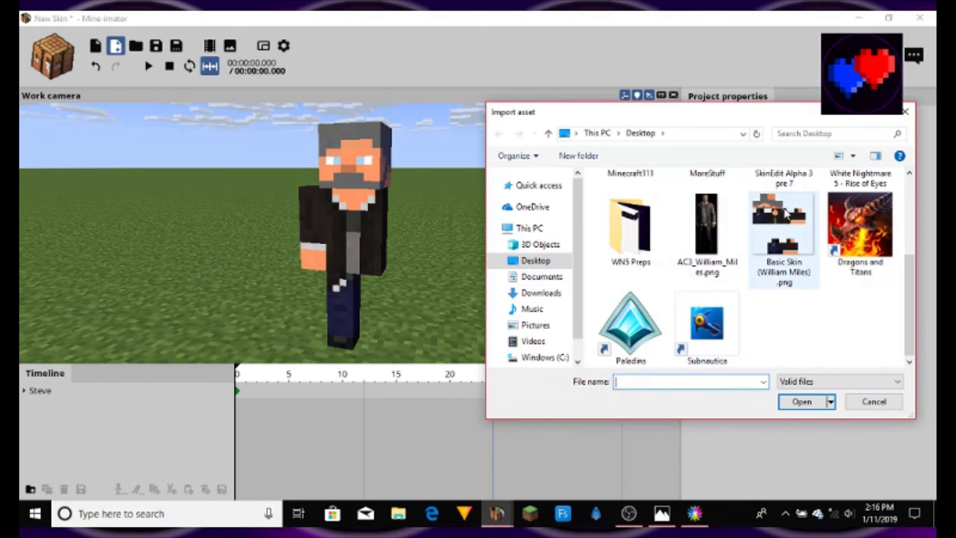
pyautogui.click(784, 239)
pyautogui.click(803, 402)
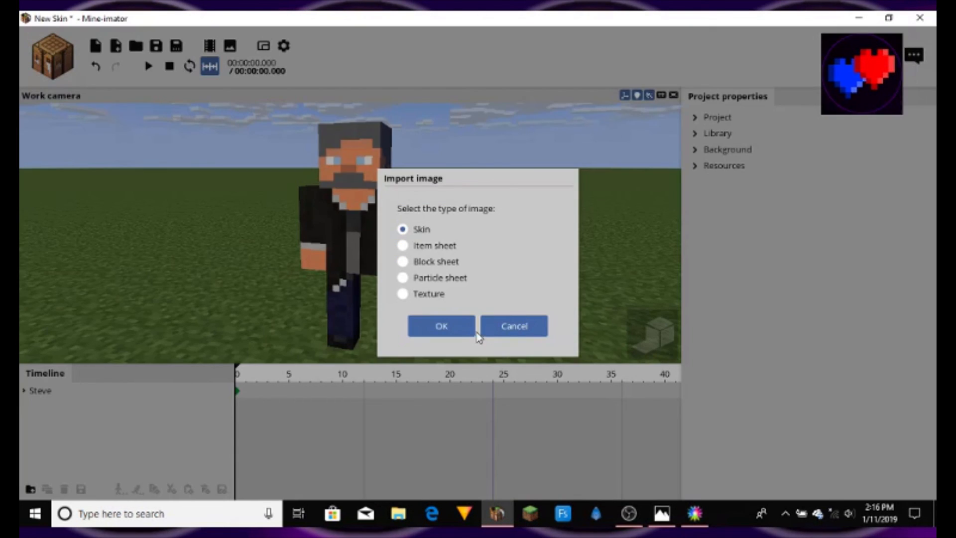
pyautogui.click(451, 336)
pyautogui.click(413, 286)
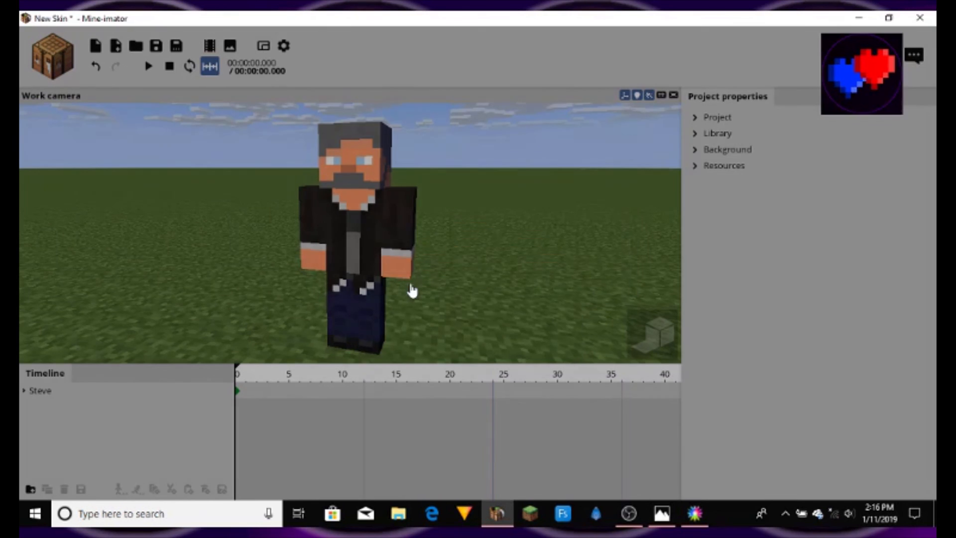
# Examine the re-textured character from the front and back, including the arms and legs up close
pyautogui.press('d')
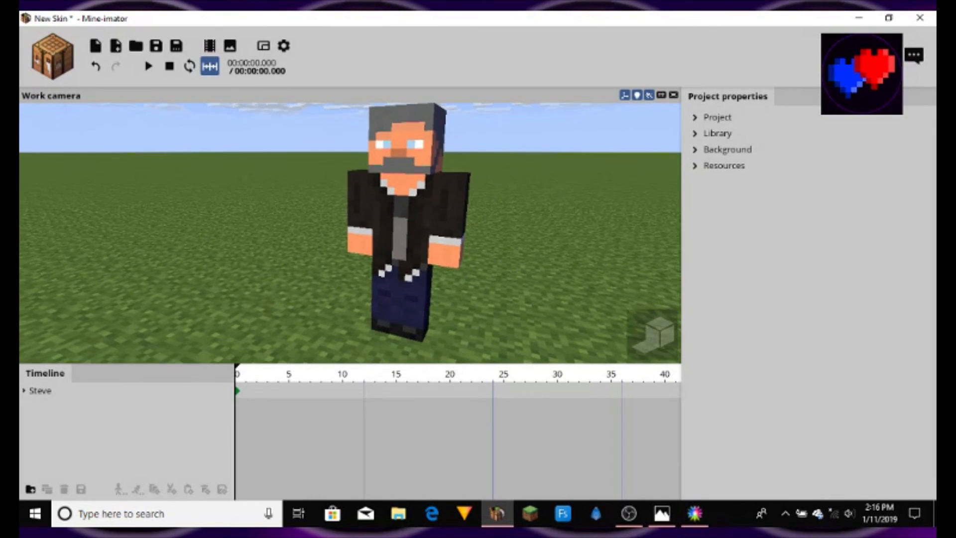
pyautogui.press('w')
pyautogui.press('d')
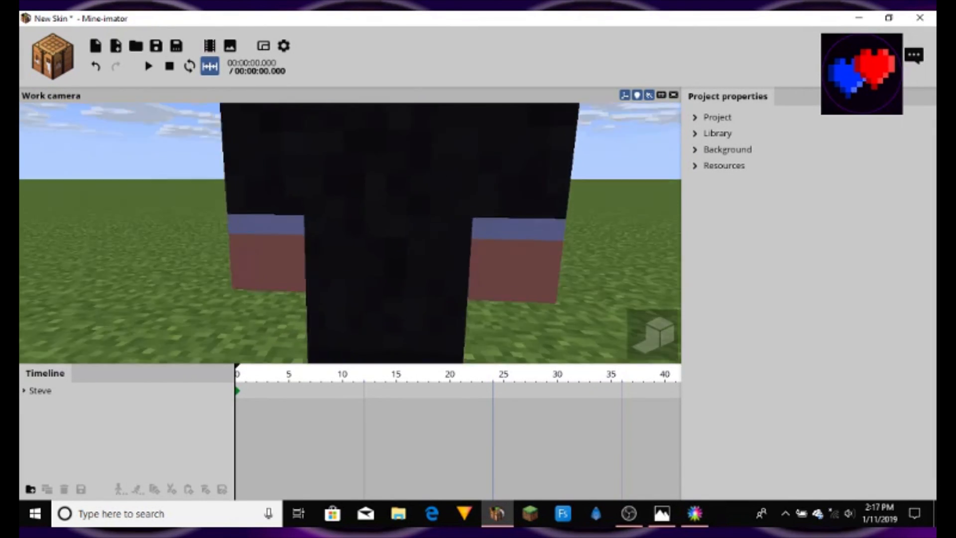
pyautogui.press('s')
pyautogui.press('d')
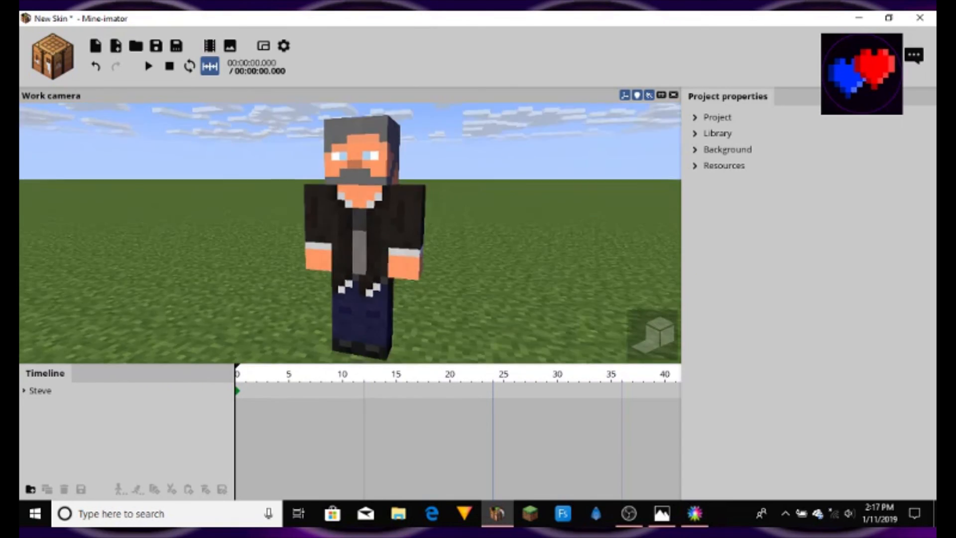
pyautogui.press('w')
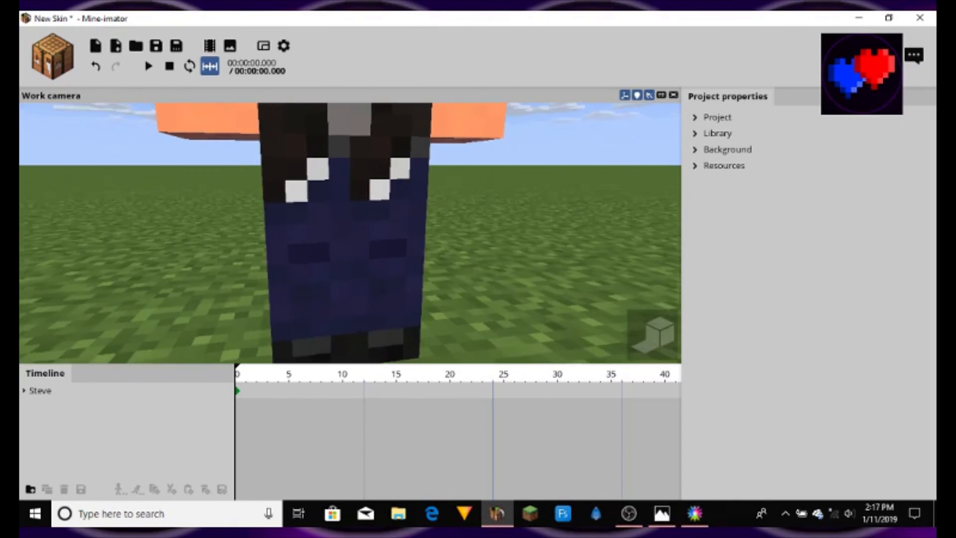
pyautogui.press('w')
pyautogui.press('s')
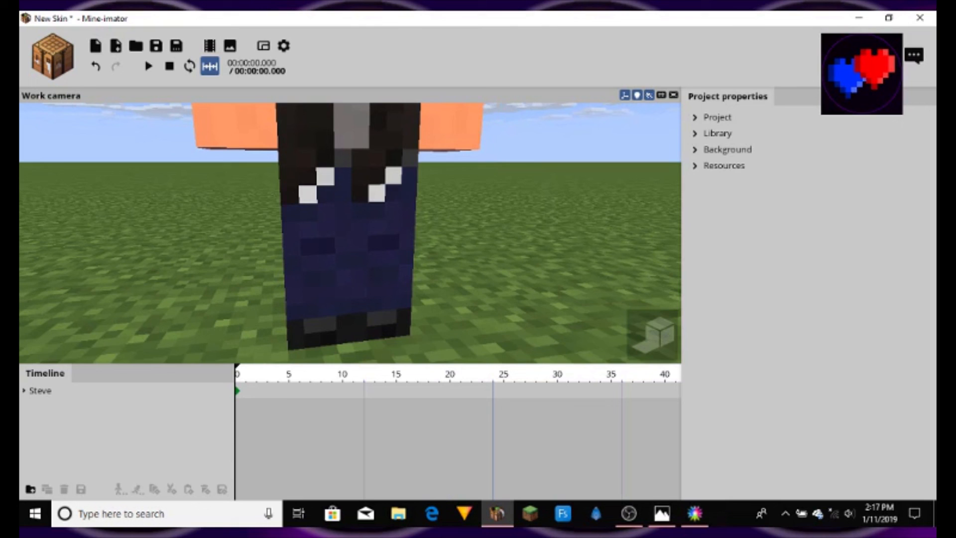
# Rotate Steve's left leg outward to 22.58° on the Z axis
pyautogui.click(378, 229)
pyautogui.click(253, 246)
pyautogui.moveTo(272, 204); pyautogui.dragTo(293, 192)
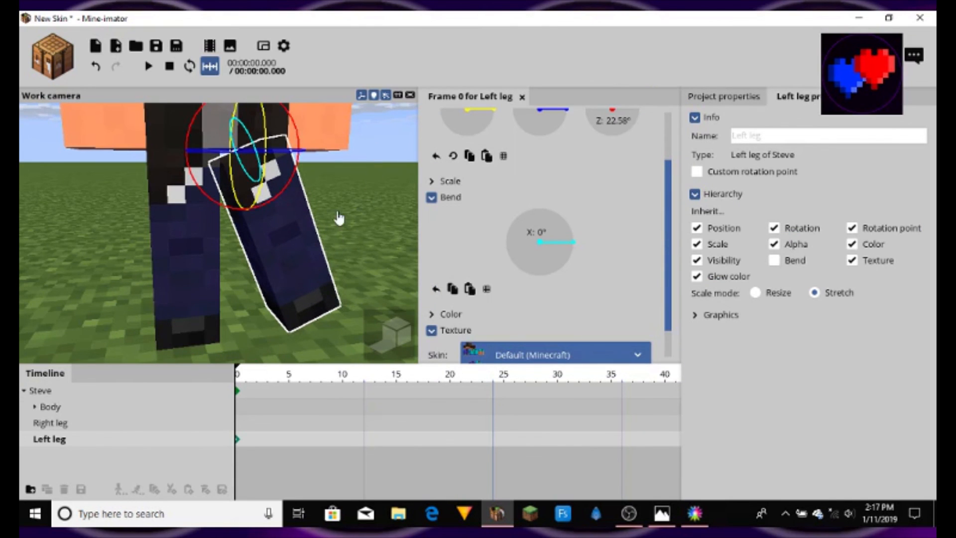
pyautogui.press('w')
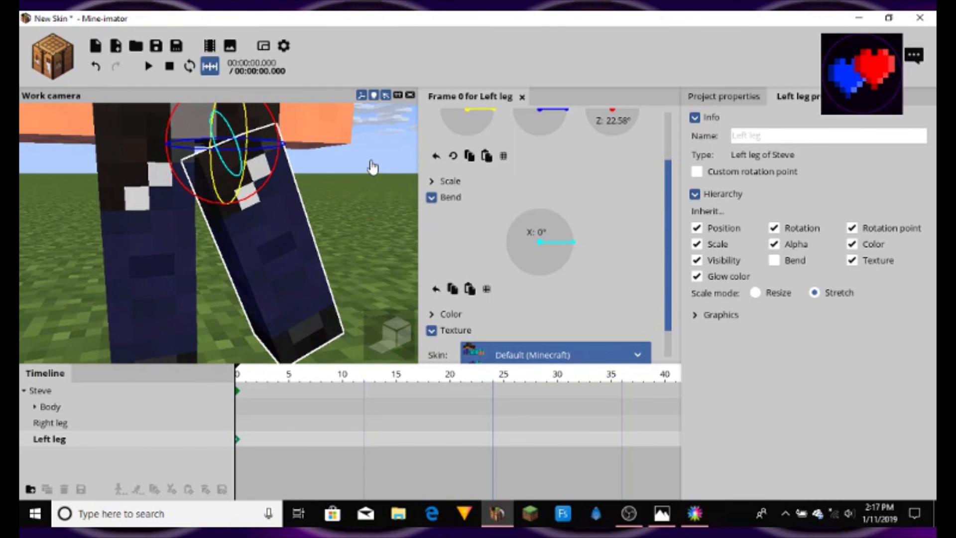
# Select the whole Steve character and examine the textures on both legs
pyautogui.click(373, 167)
pyautogui.moveTo(373, 167); pyautogui.dragTo(49, 167)
pyautogui.scroll(-3, 350, 233)
pyautogui.scroll(5, 350, 233)
pyautogui.moveTo(322, 242); pyautogui.dragTo(331, 259)
pyautogui.click(413, 246)
pyautogui.scroll(-2, 344, 252)
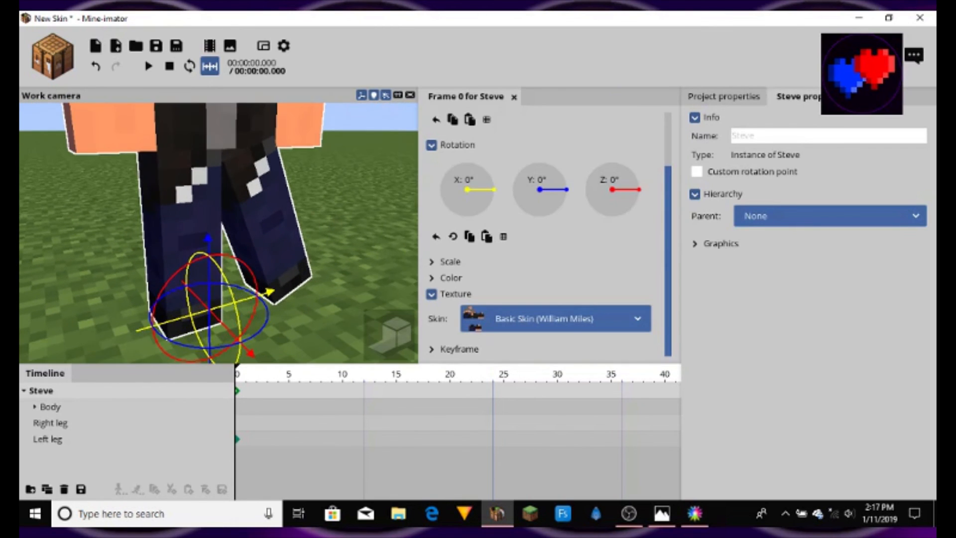
pyautogui.moveTo(241, 328)
pyautogui.mouseDown()
pyautogui.moveTo(246, 316)
pyautogui.moveTo(244, 328)
pyautogui.mouseUp()
# In HeliosPaint, mirror the 16 × 24 front face of the left leg texture, and replace the skin resource in Mine-imator with it
pyautogui.click(695, 513)
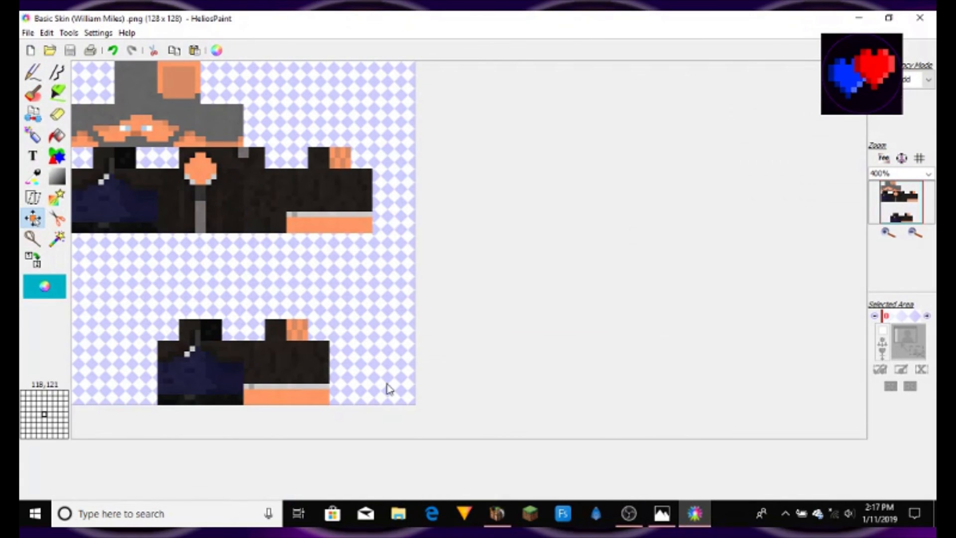
pyautogui.click(929, 174)
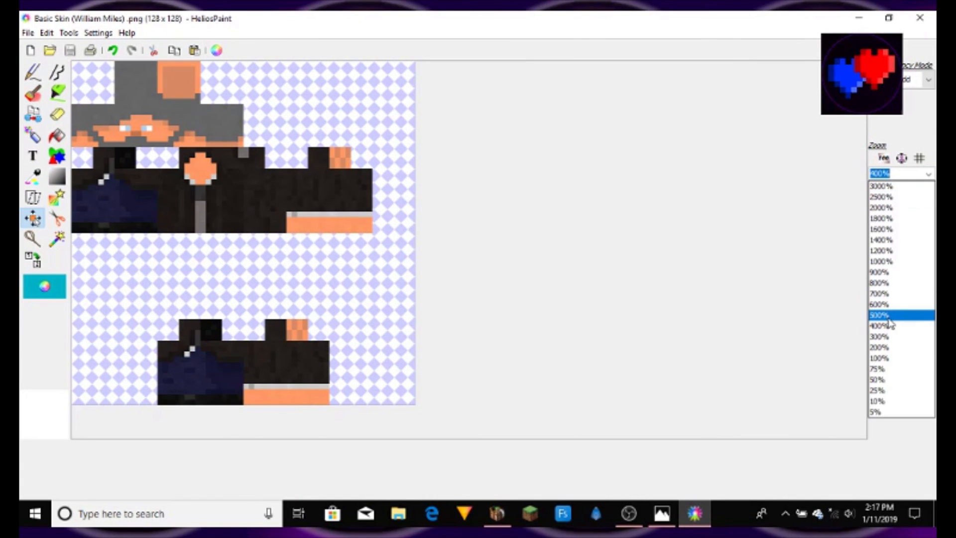
pyautogui.click(892, 294)
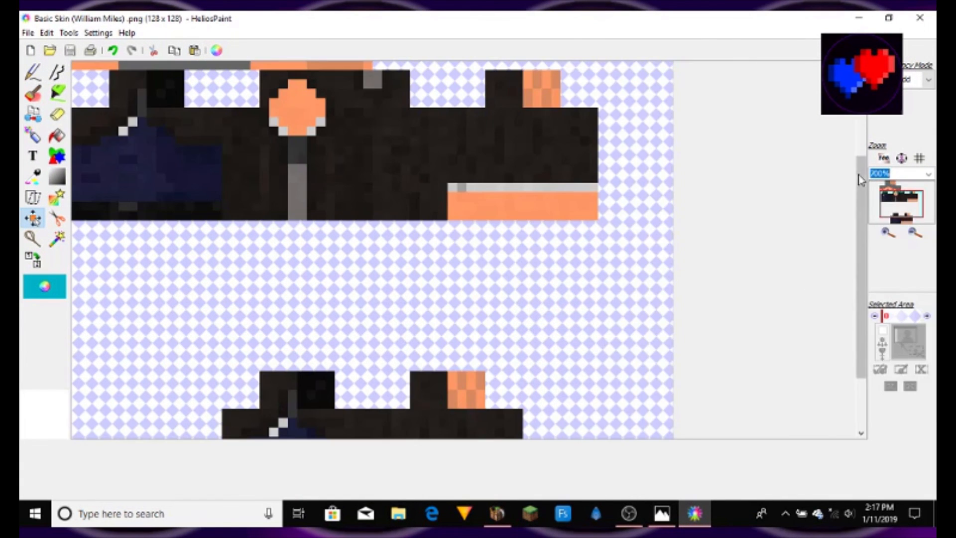
pyautogui.moveTo(864, 178); pyautogui.dragTo(865, 292)
pyautogui.click(33, 239)
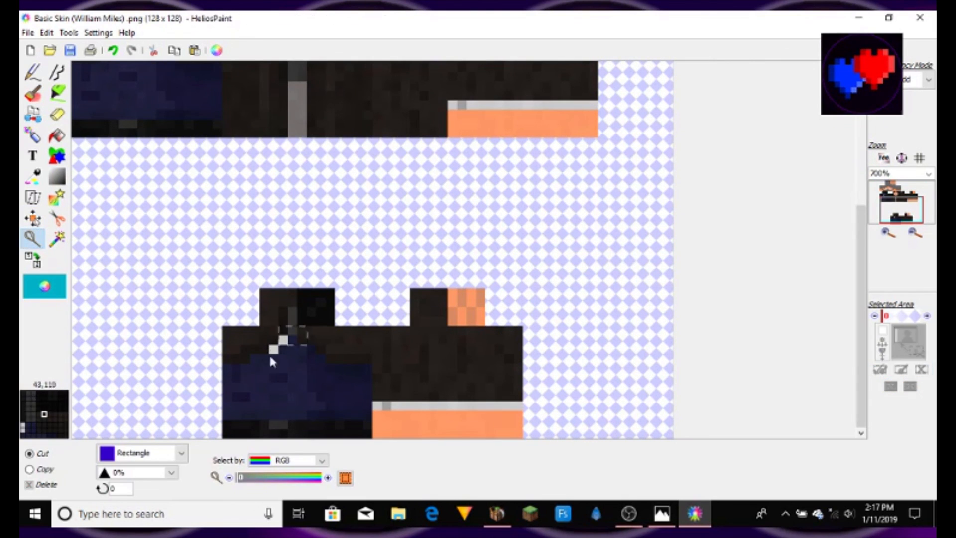
pyautogui.moveTo(294, 330); pyautogui.dragTo(262, 437)
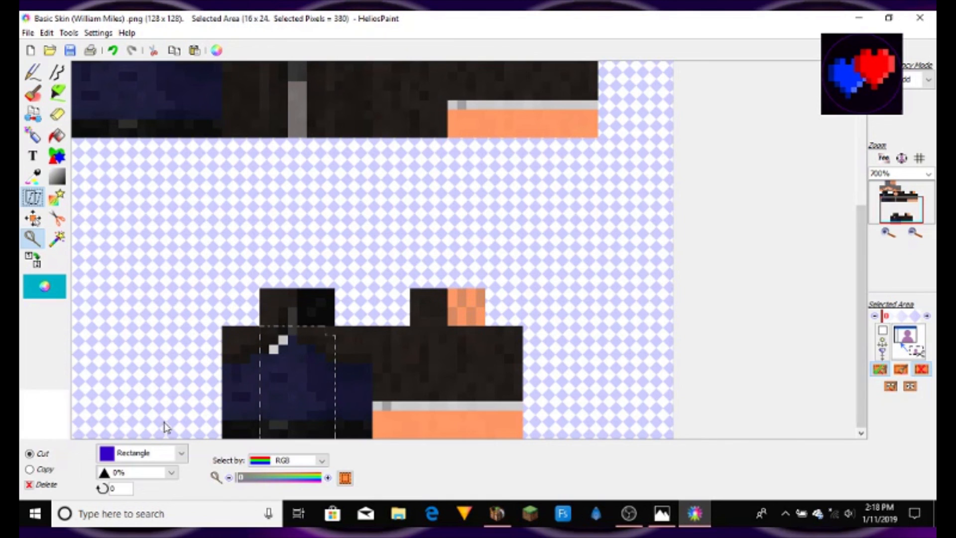
pyautogui.moveTo(259, 326); pyautogui.dragTo(296, 358)
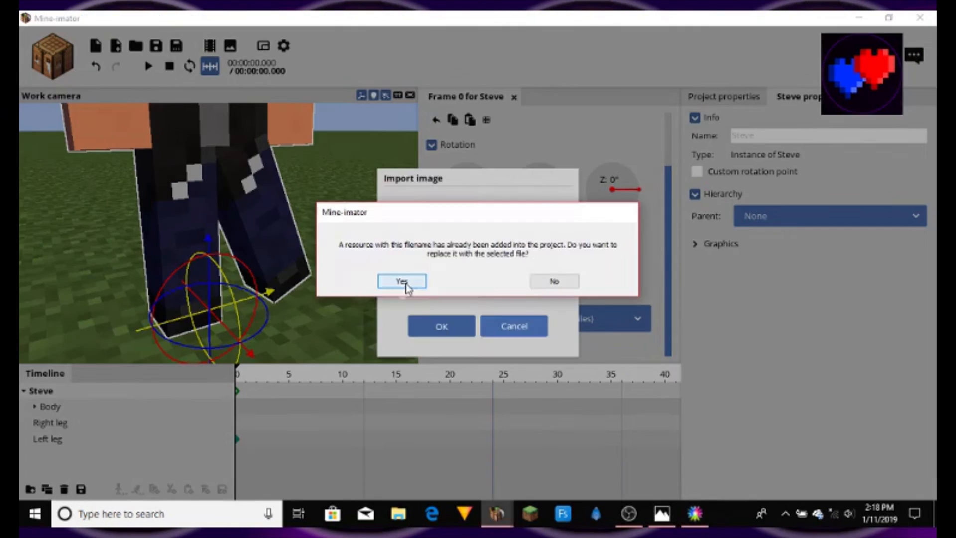
pyautogui.click(397, 280)
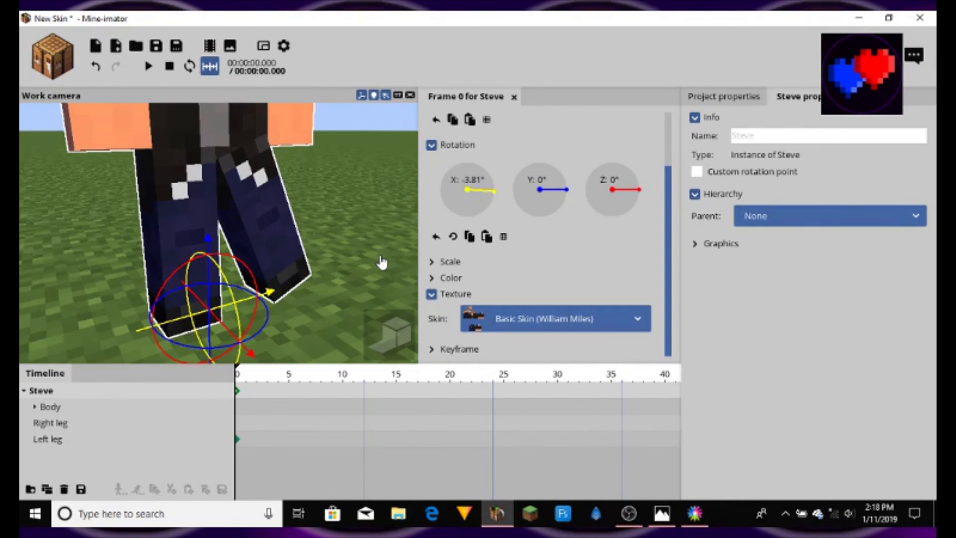
# Undo the accidental rotations of the Steve character
pyautogui.moveTo(310, 224); pyautogui.dragTo(296, 260)
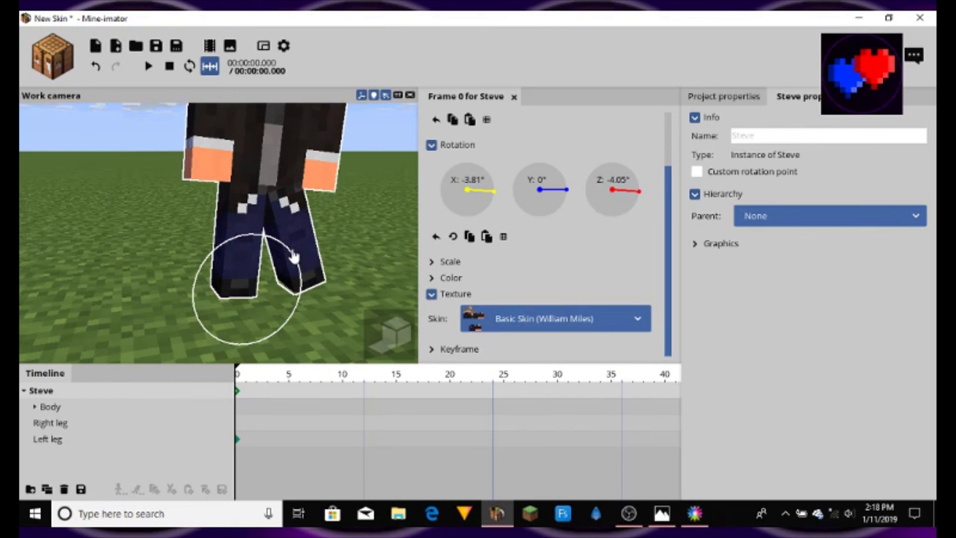
pyautogui.hotkey('ctrl', 'z')
pyautogui.hotkey('ctrl', 'z')
pyautogui.hotkey('ctrl', 'z')
pyautogui.click(365, 181)
pyautogui.moveTo(365, 181)
pyautogui.mouseDown()
pyautogui.moveTo(381, 175)
pyautogui.moveTo(381, 209)
pyautogui.moveTo(367, 182)
pyautogui.mouseUp()
# Switch back to the William Miles skin image in HeliosPaint
pyautogui.hotkey('alt', 'Tab')
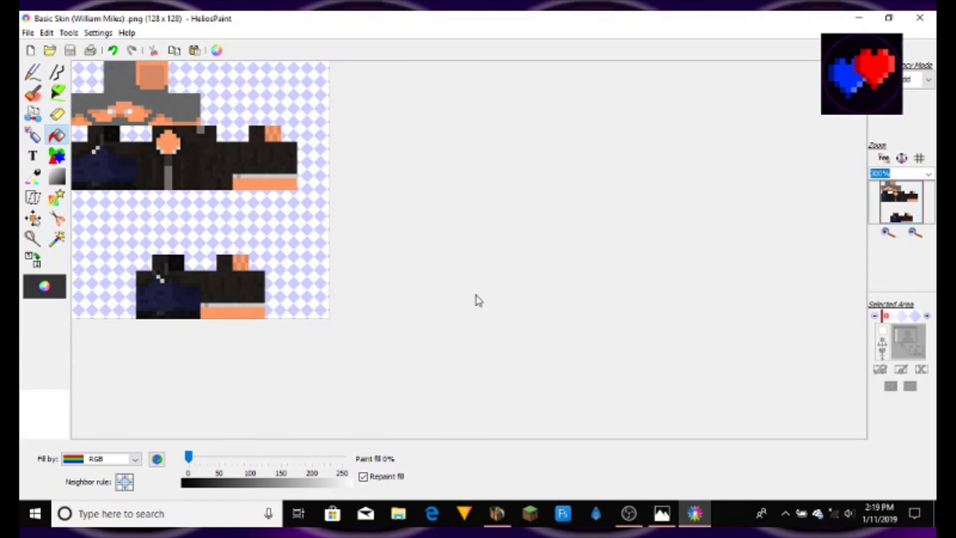
pyautogui.click(23, 33)
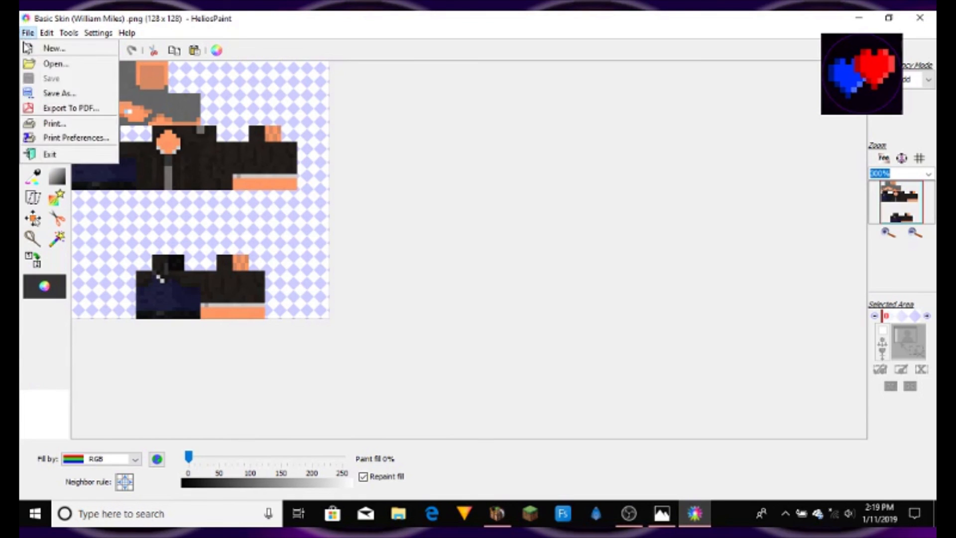
pyautogui.click(440, 203)
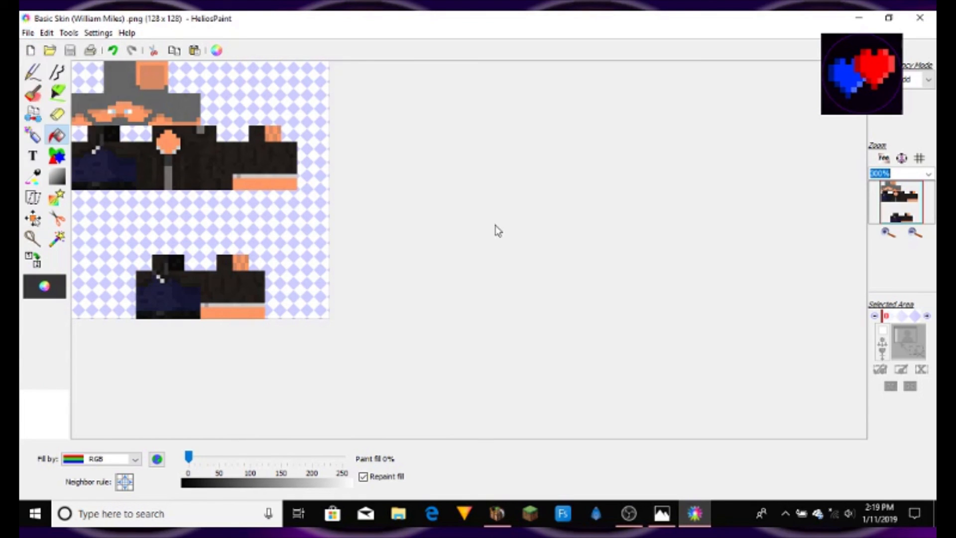